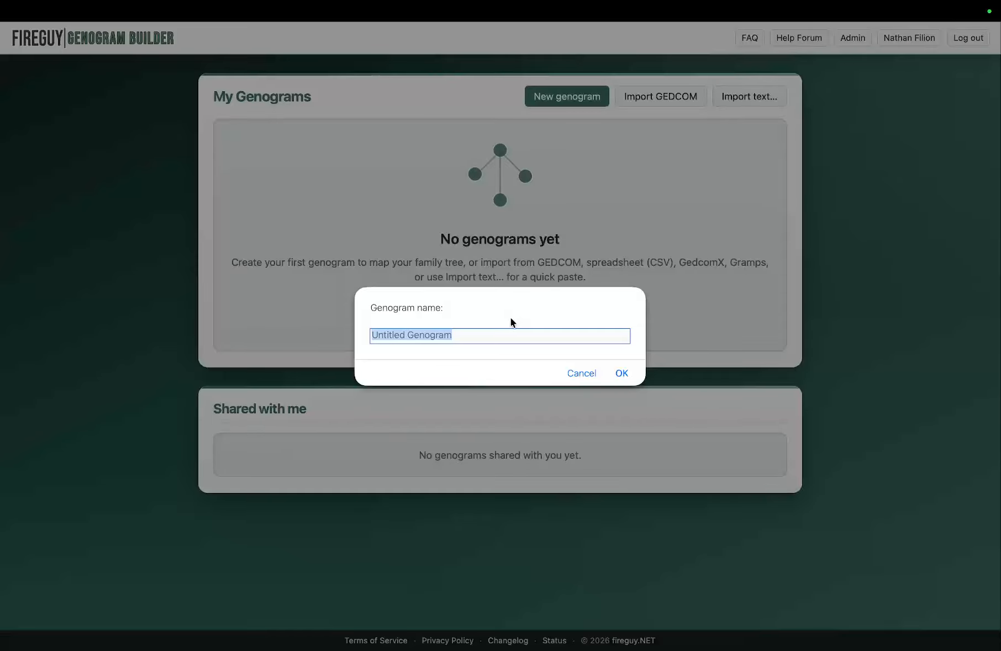
Create the new genogram with the name Demo
type("Demo")
key("Return")
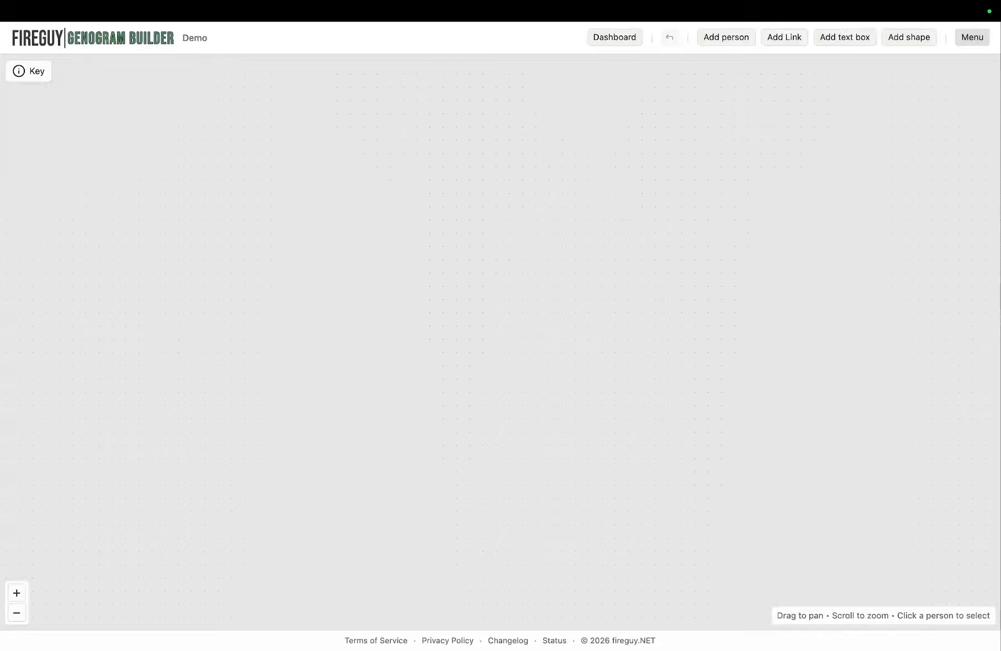
Review the full symbol legend with all symbols shown, including the religion and relationship line entries, and close it
left_click(30, 79)
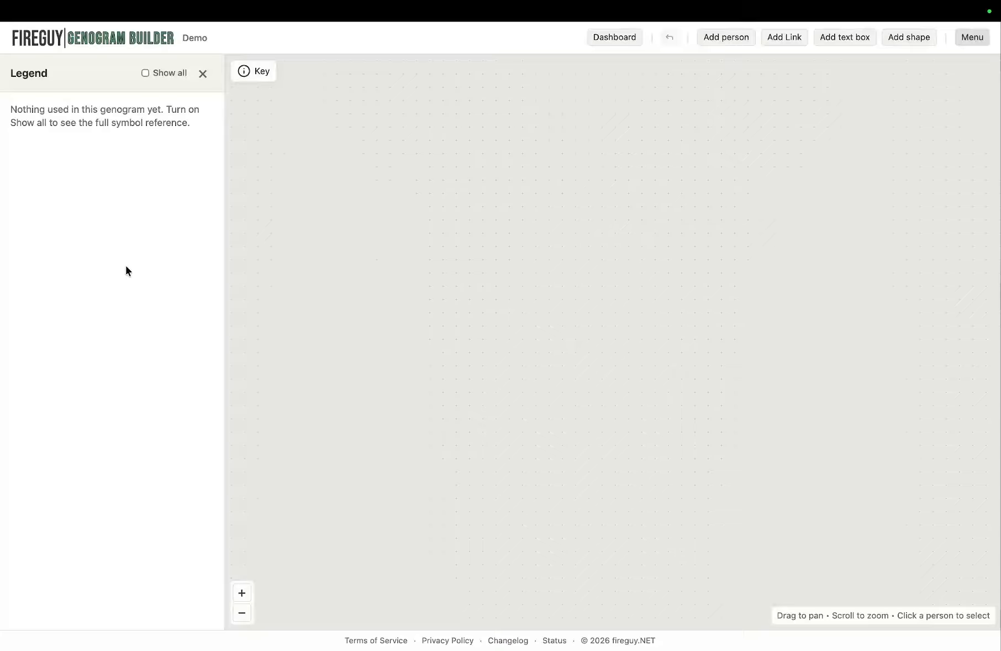
left_click(144, 77)
scroll(102, 373, "down", 10)
scroll(102, 376, "down", 20)
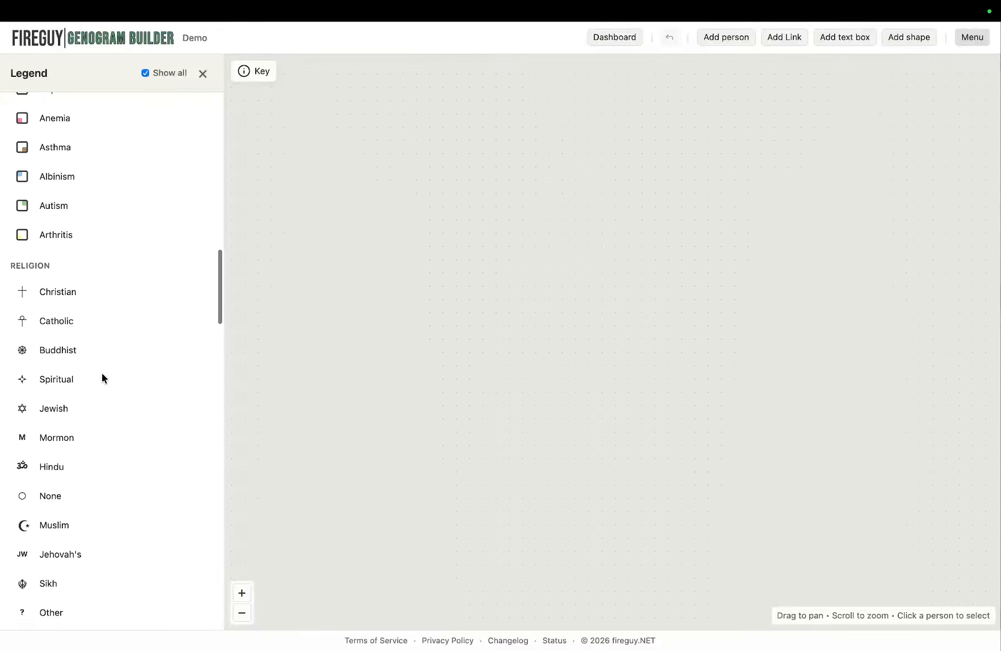
scroll(103, 375, "up", 15)
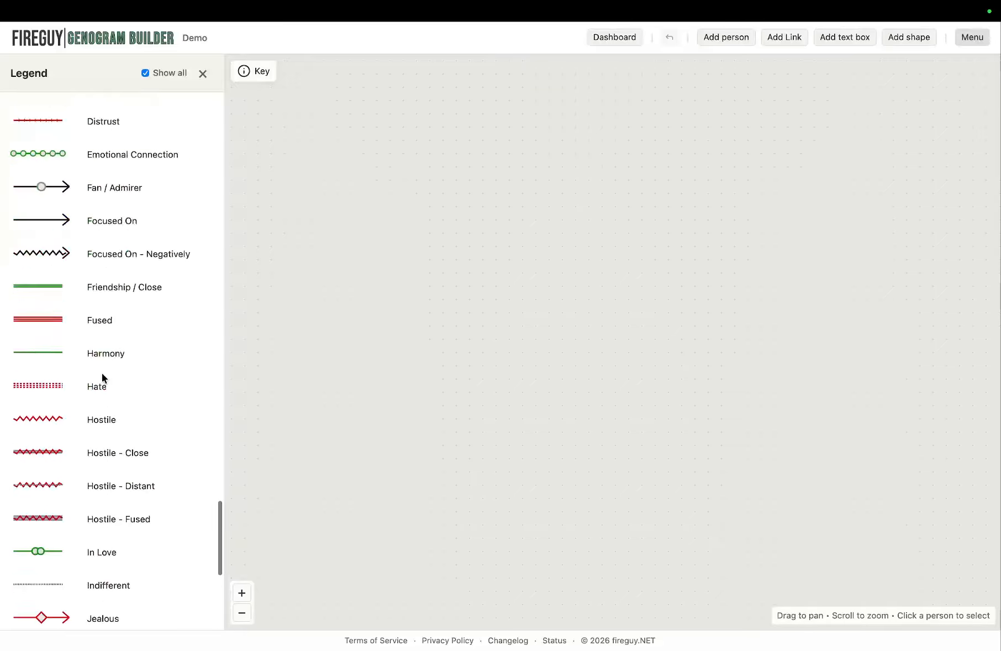
left_click(202, 73)
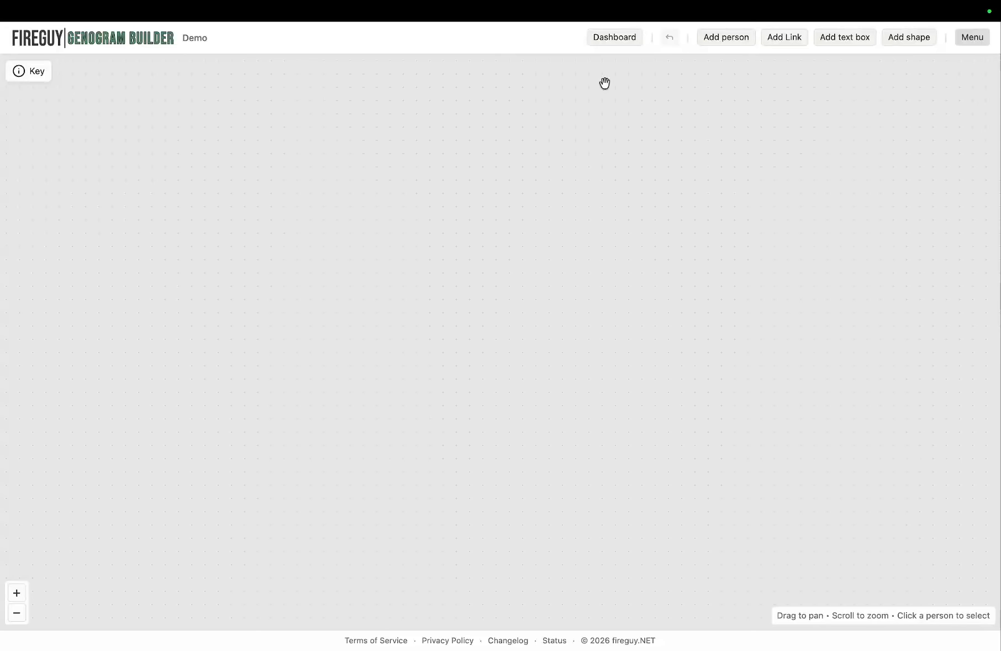
Add a male person symbol to the upper-left part of the empty canvas
left_click(730, 45)
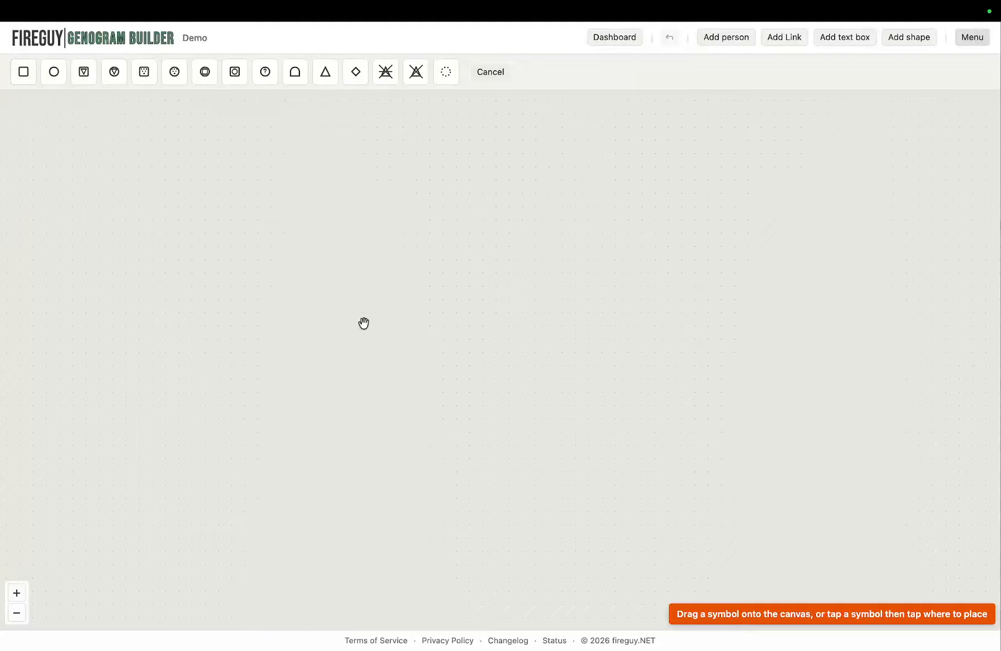
left_click_drag(23, 75, 284, 294)
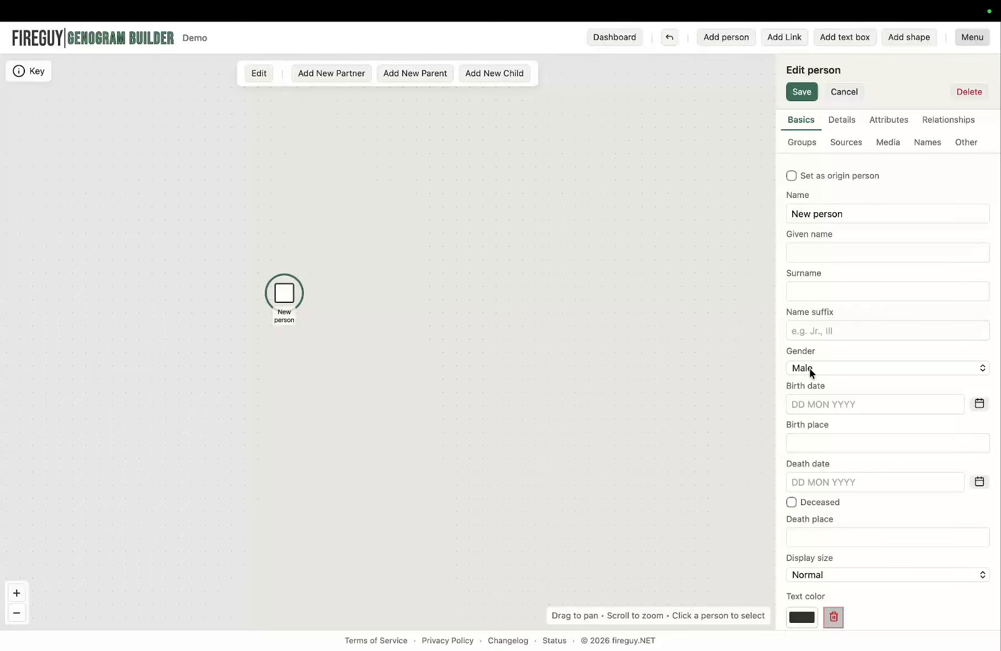
Enter the birth date for the new male person
left_click(844, 407)
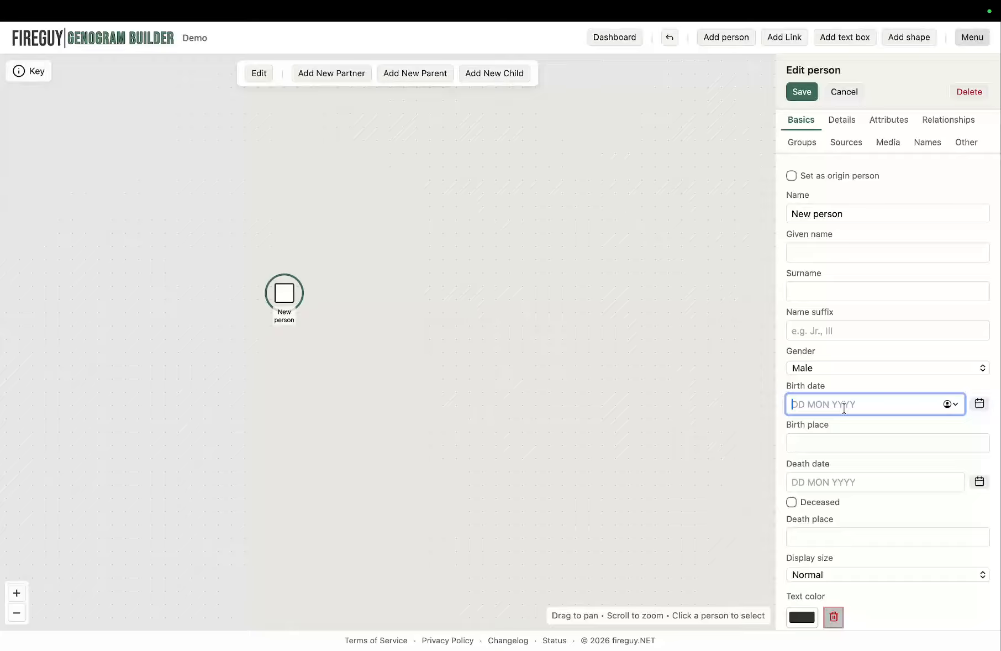
type("jan 1, 1981")
left_click(927, 428)
Try the Smaller and Larger display sizes on the person, and set the size back to Normal
scroll(878, 449, "down", 2)
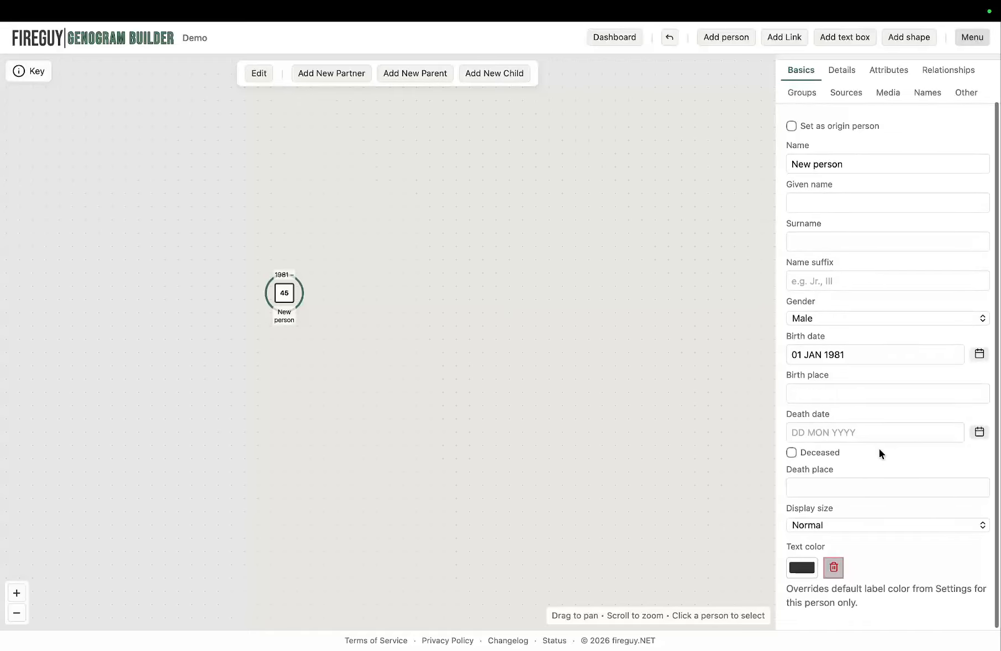
left_click(818, 526)
left_click(814, 538)
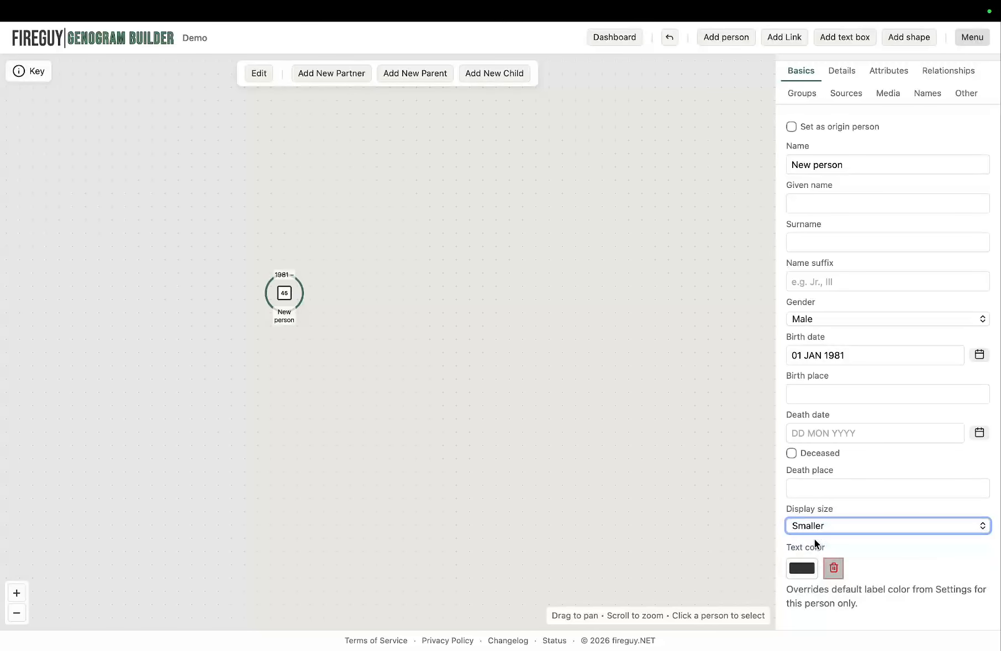
left_click(818, 523)
key("Escape")
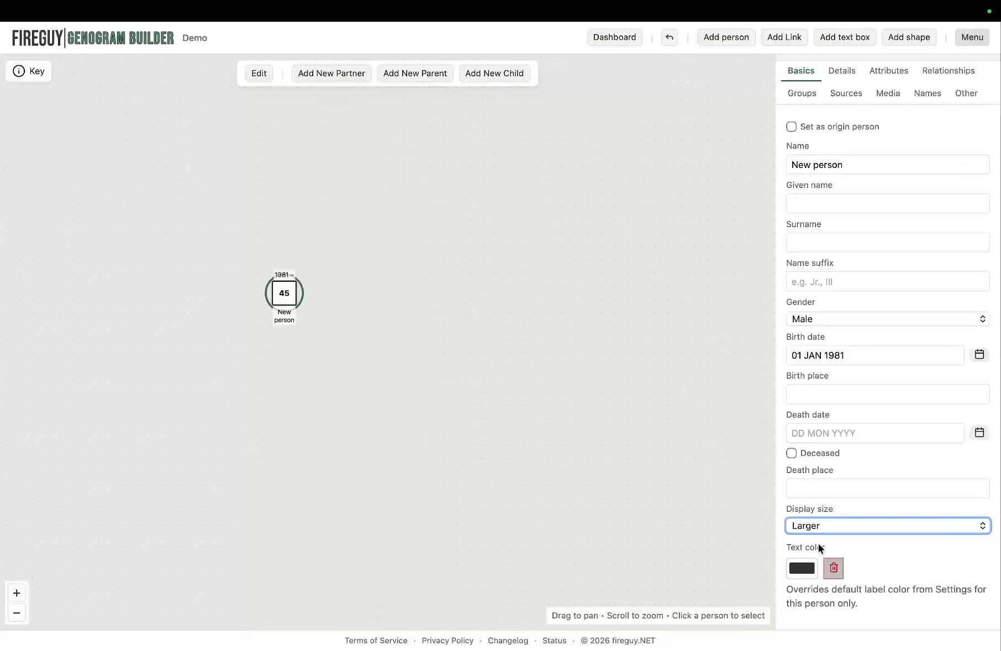
left_click(819, 522)
left_click(823, 495)
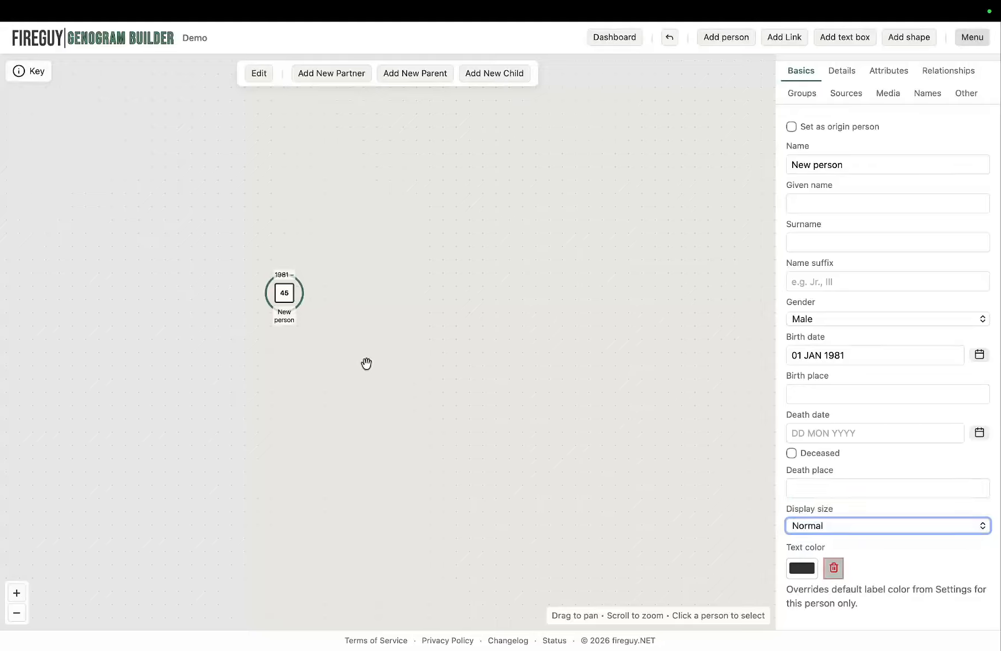
Set the person's religion to Christian and try switching its icon display off and on
scroll(958, 399, "up", 2)
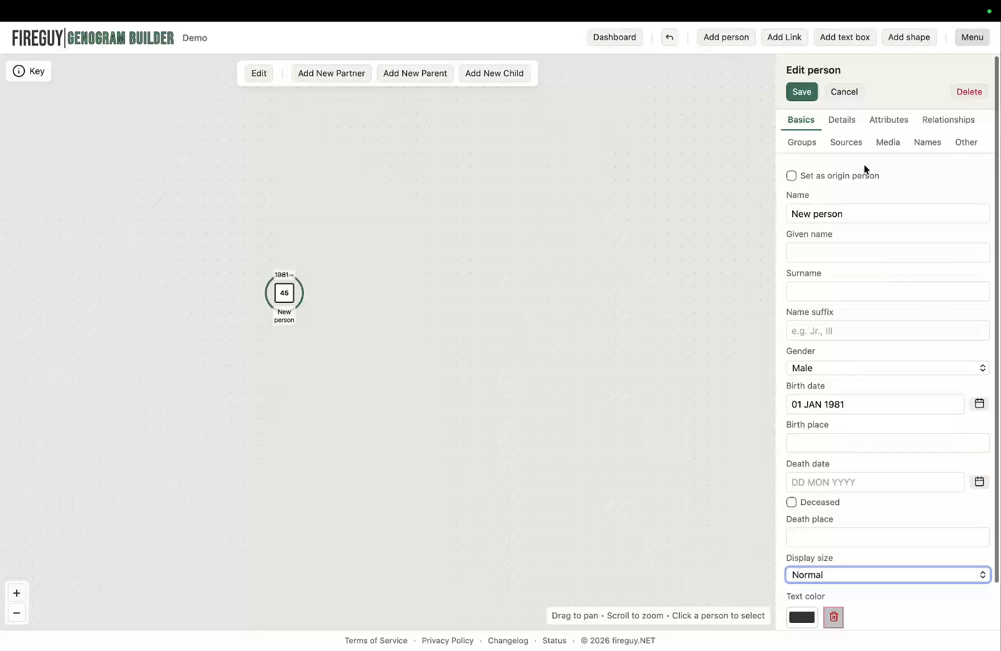
left_click(841, 120)
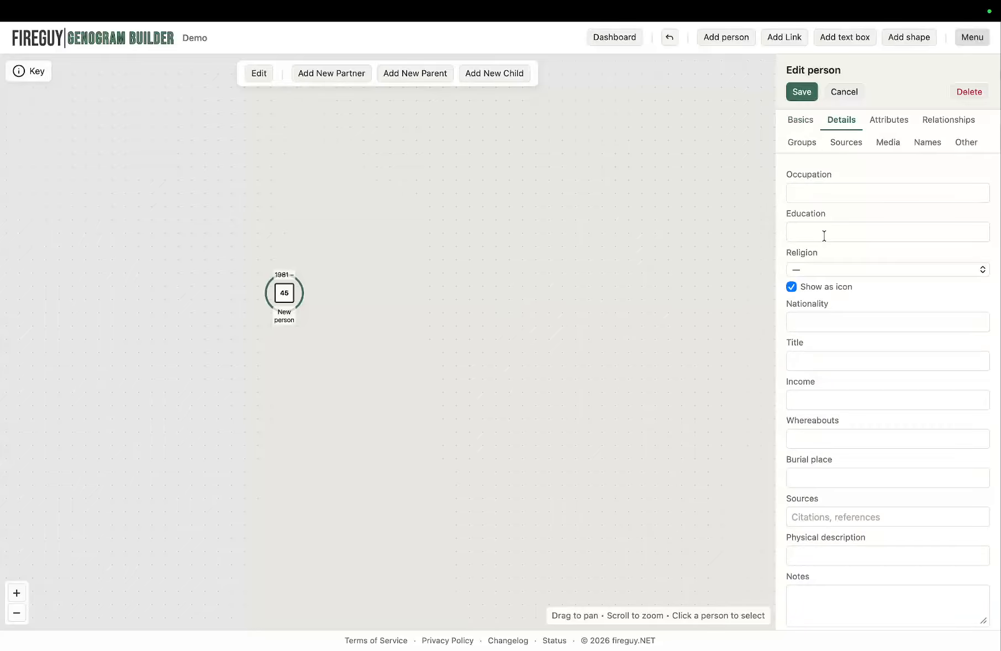
left_click(816, 271)
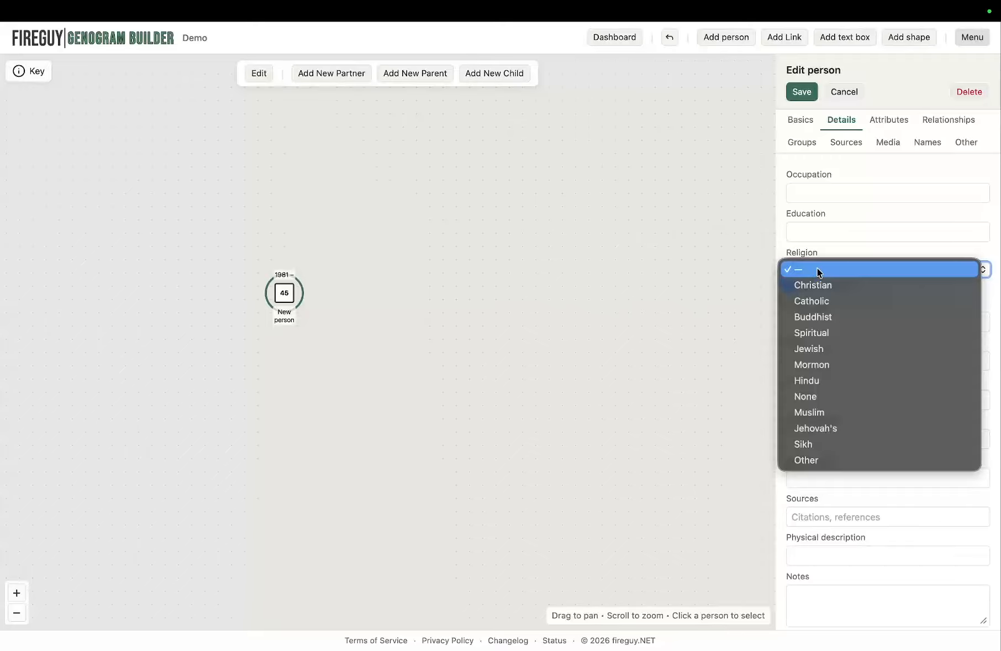
left_click(814, 283)
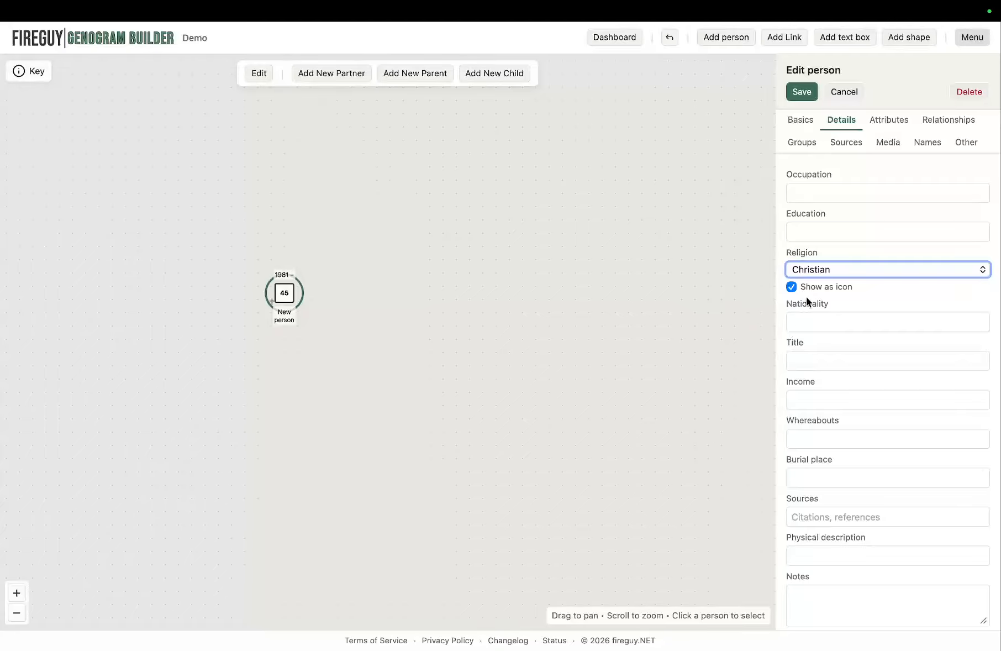
left_click(791, 287)
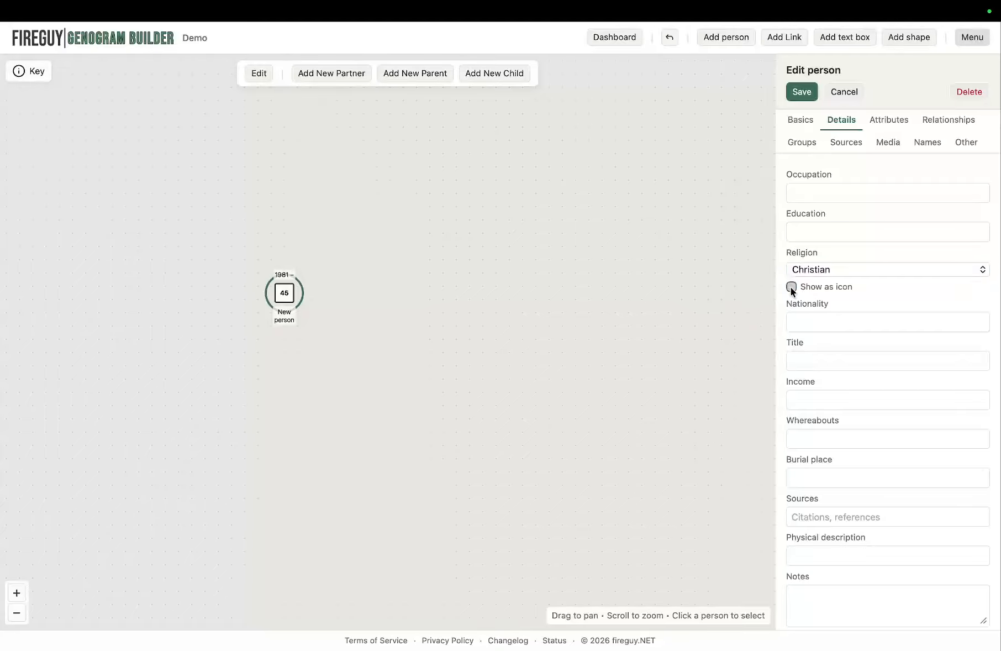
scroll(839, 433, "down", 2)
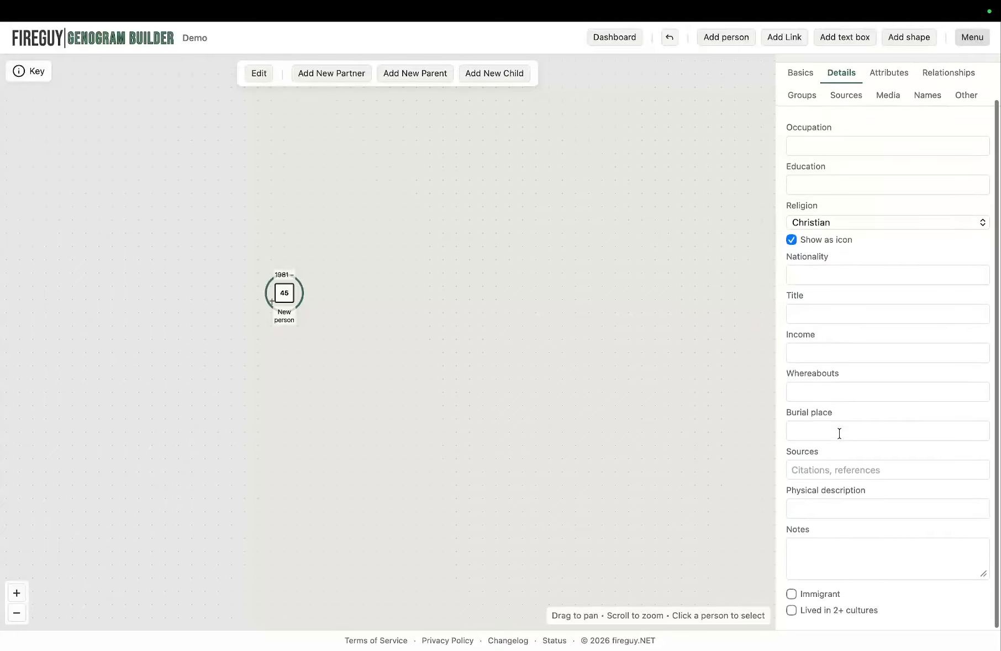
Try the Suspected Illness, Alcoholism, Heart Disease and Diabetes symbol attributes on the person, and clear them all again
scroll(839, 434, "up", 2)
left_click(899, 121)
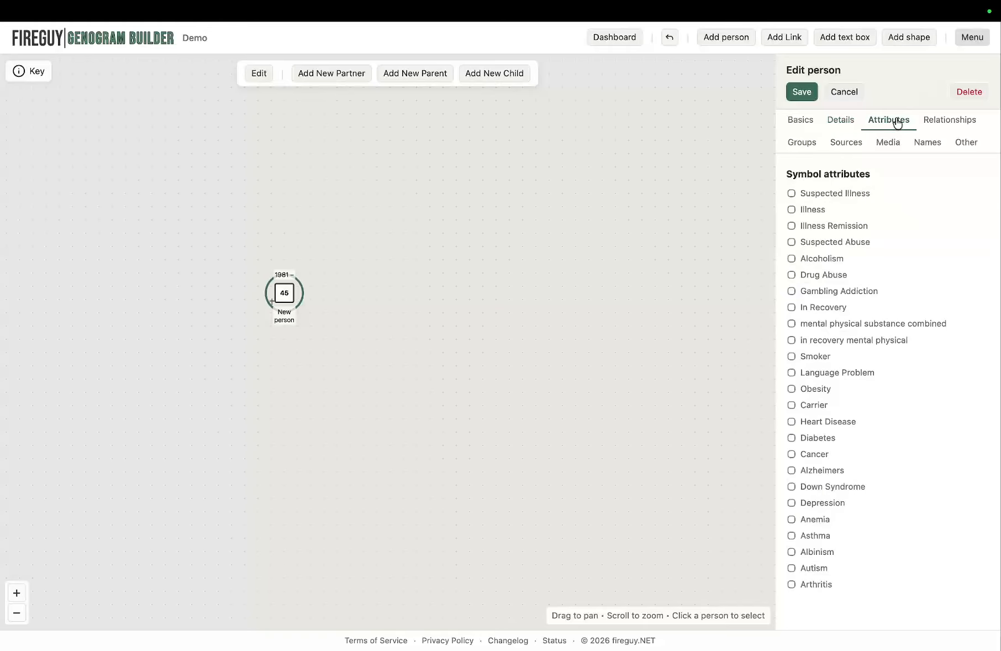
left_click(791, 194)
left_click(791, 193)
left_click(792, 259)
left_click(790, 259)
left_click(791, 421)
left_click(792, 437)
left_click(791, 422)
left_click(791, 437)
Check the person's relationships and groups, and discard the unsaved edits
left_click(946, 122)
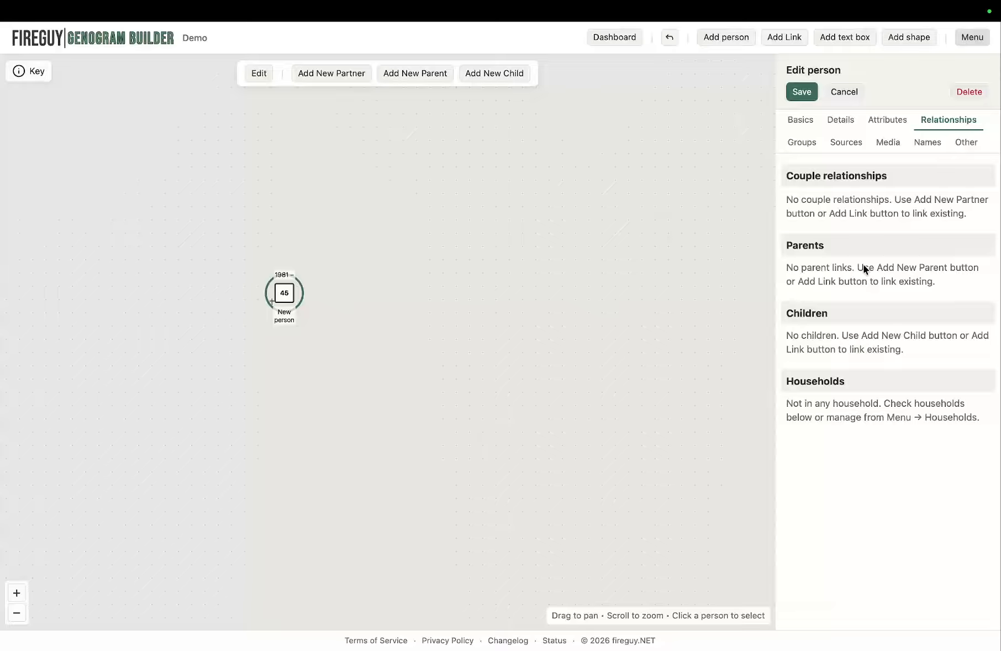
left_click(805, 145)
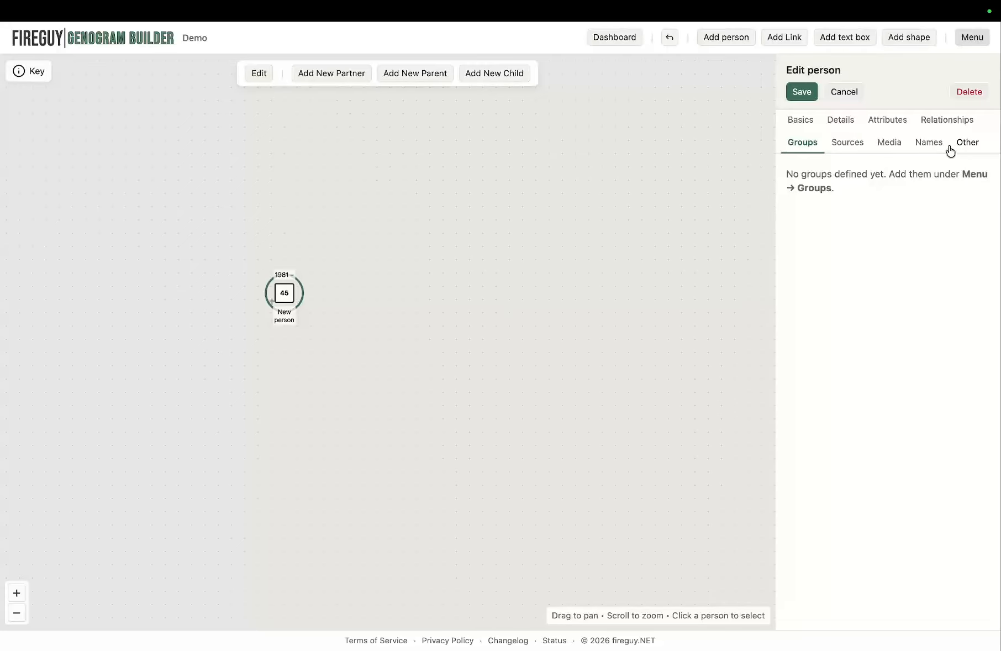
left_click(859, 93)
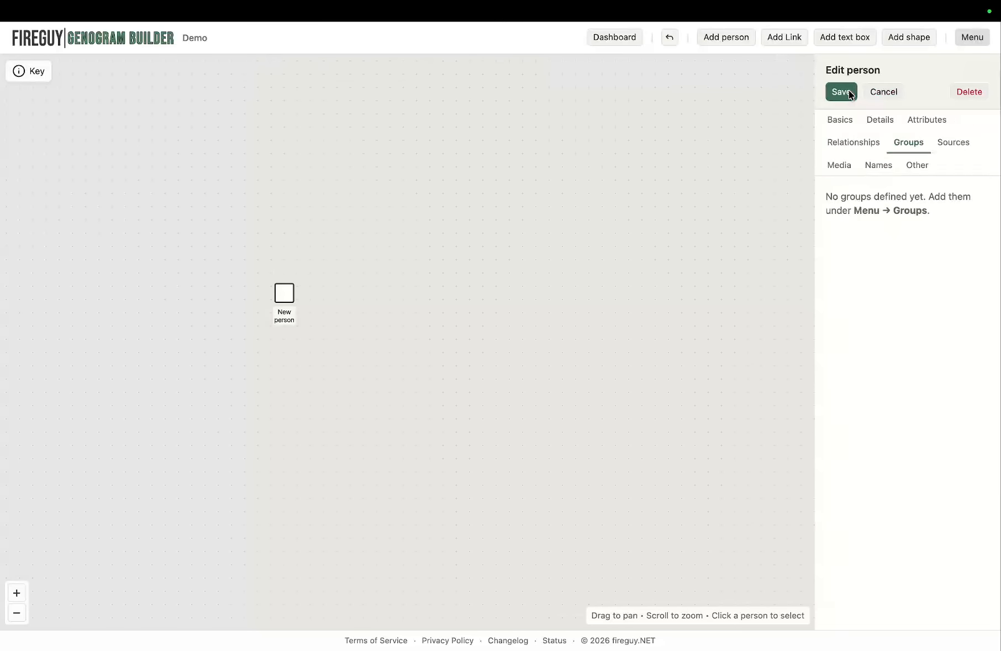
Move the male person closer to the canvas centre, replace the placeholder name with his full name, and save
left_click_drag(281, 290, 367, 271)
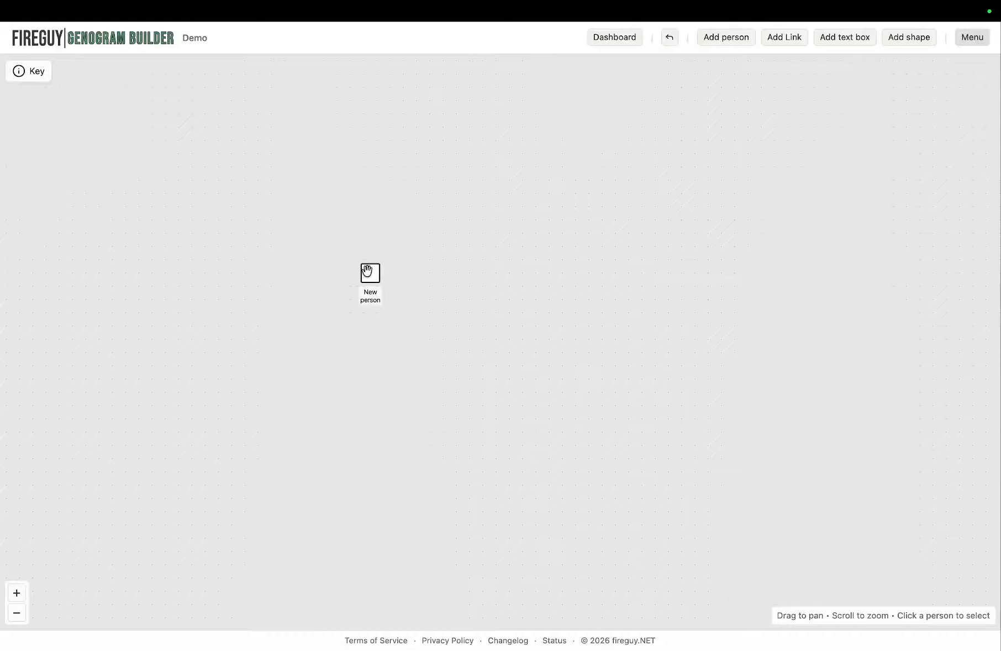
left_click(367, 270)
left_click(874, 210)
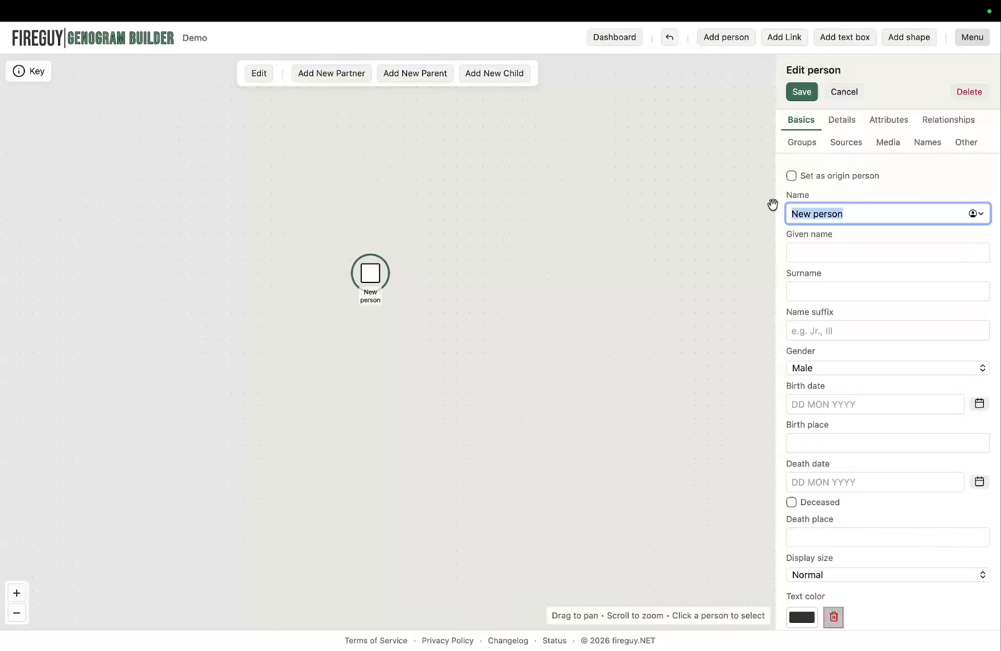
type("Mike Doe")
left_click(801, 93)
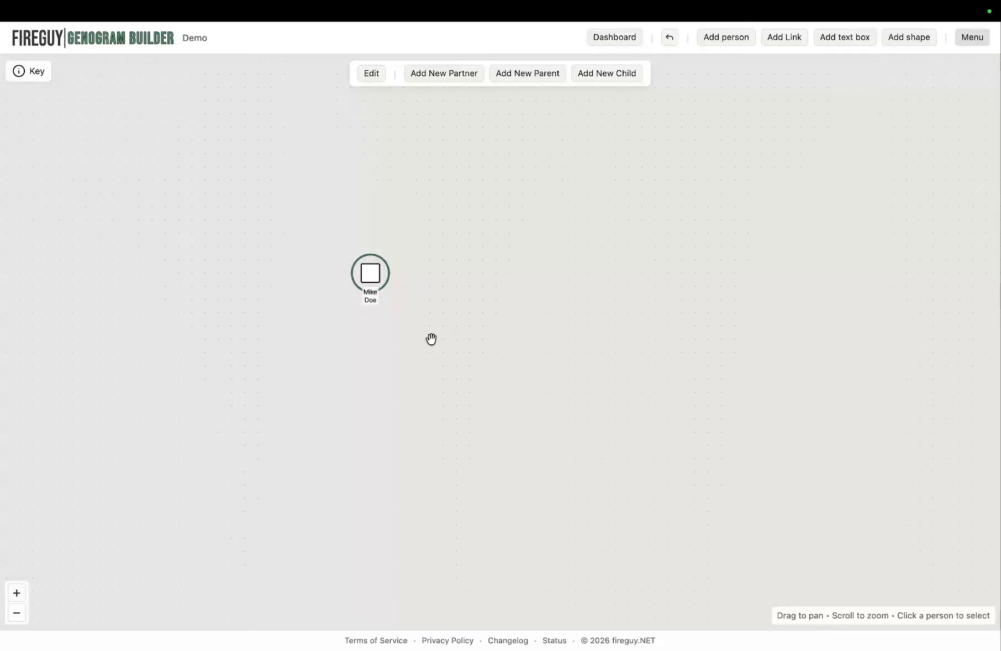
left_click(443, 302)
left_click(371, 273)
left_click(441, 262)
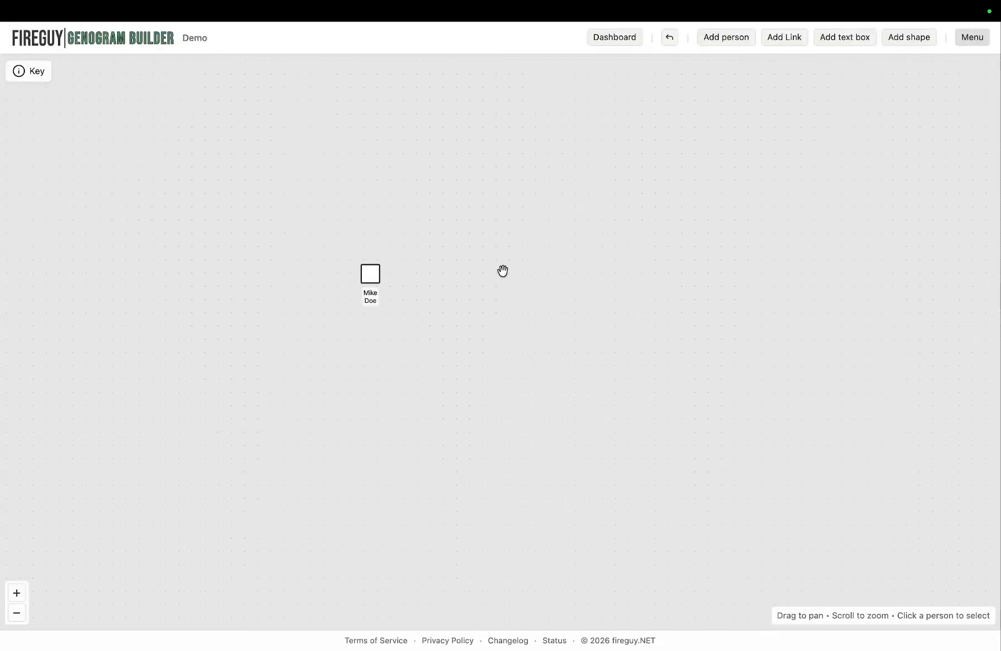
Add a new partner to the male person and set the partner's gender to Female
left_click(369, 276)
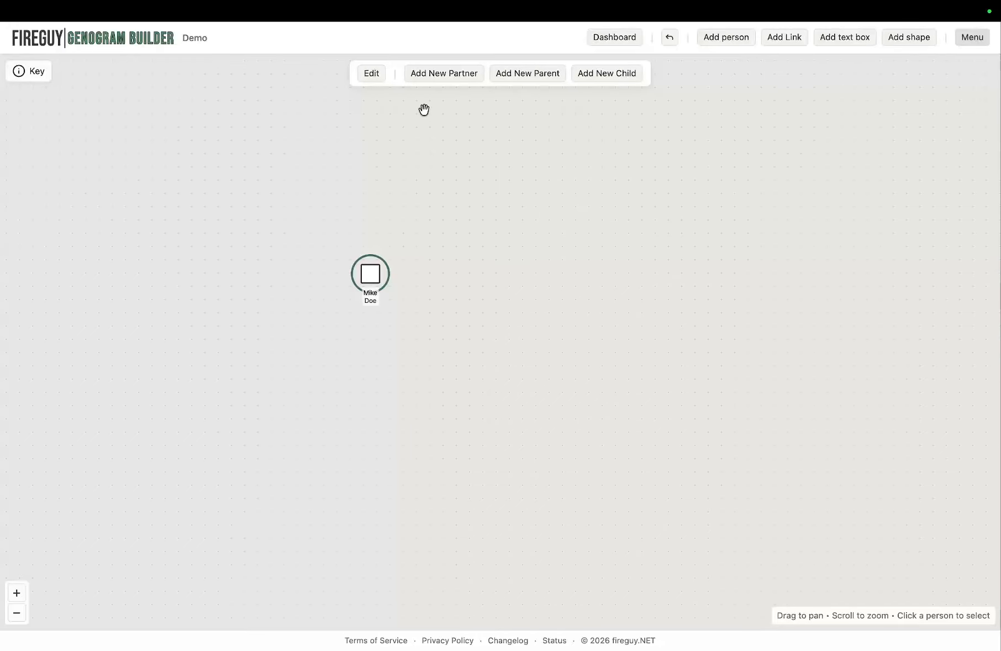
left_click(450, 78)
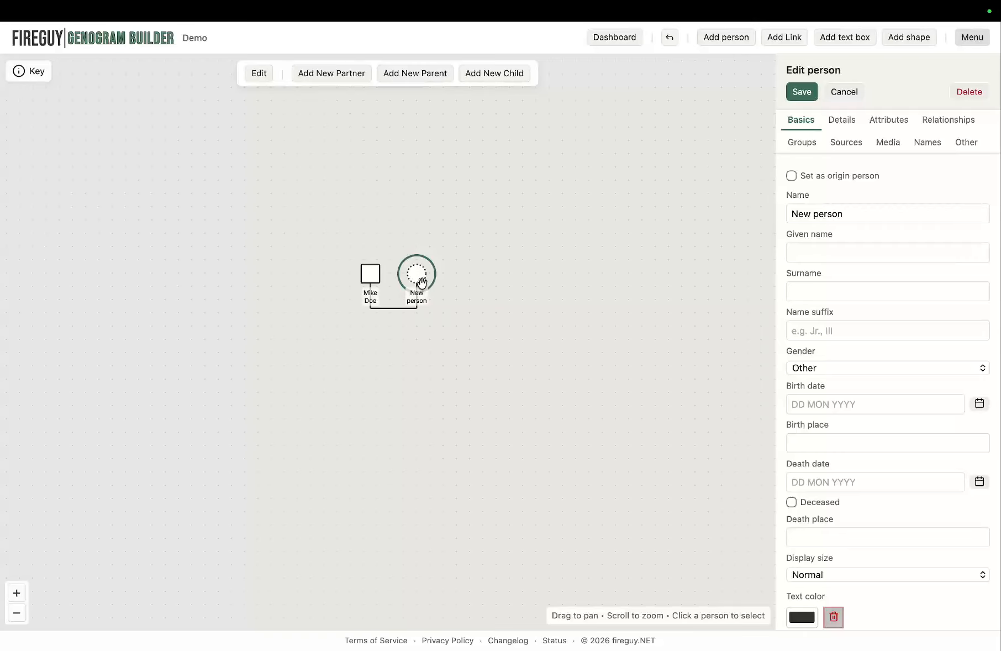
left_click(817, 367)
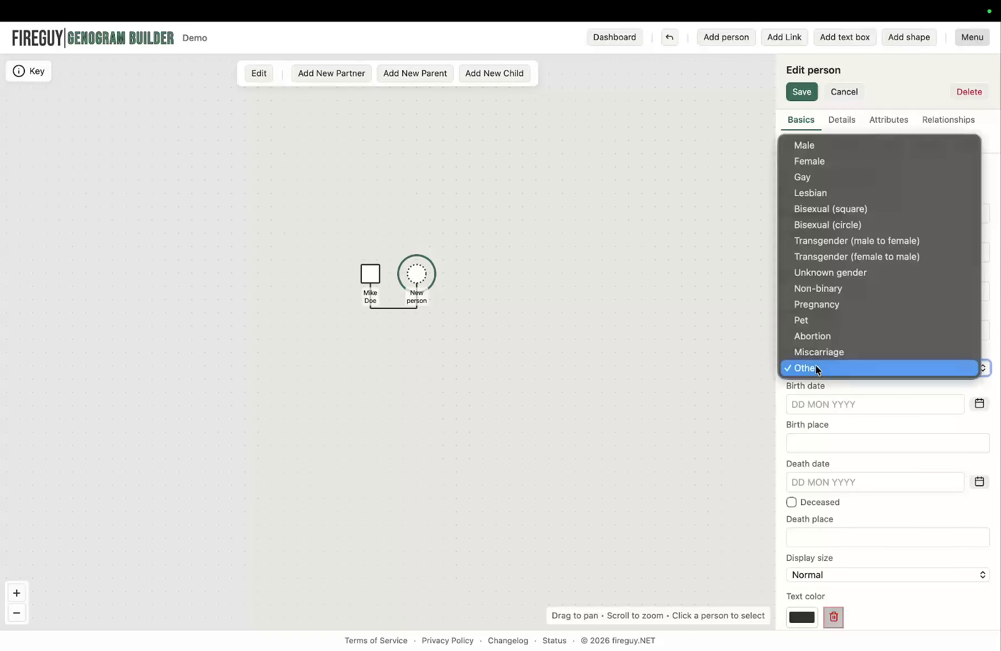
left_click(824, 162)
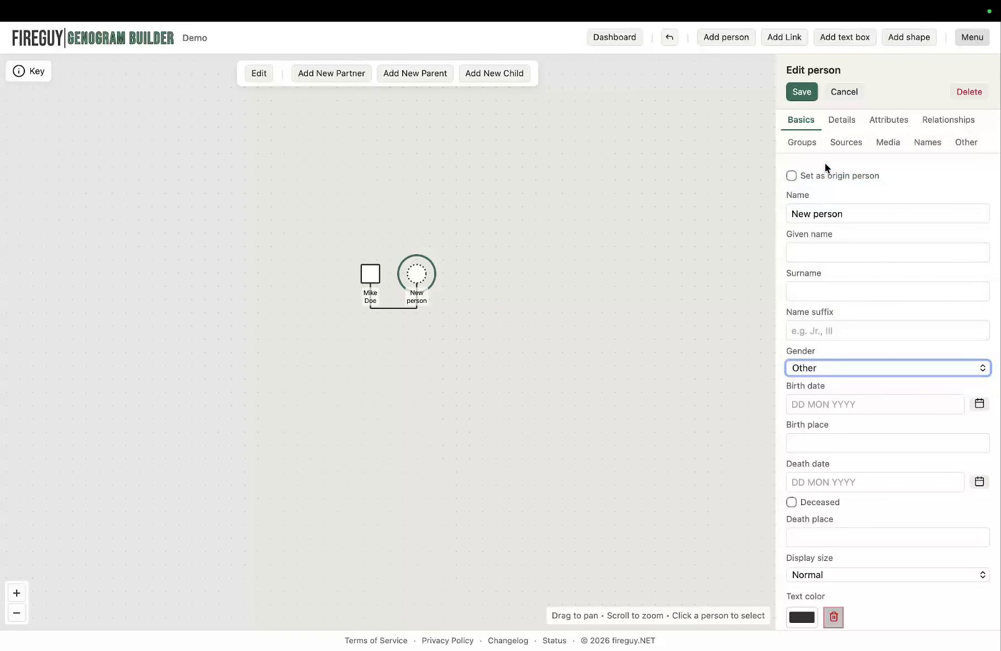
Fill in the female partner's full name and birth date, and save her record
left_click(851, 208)
left_click_drag(850, 208, 748, 208)
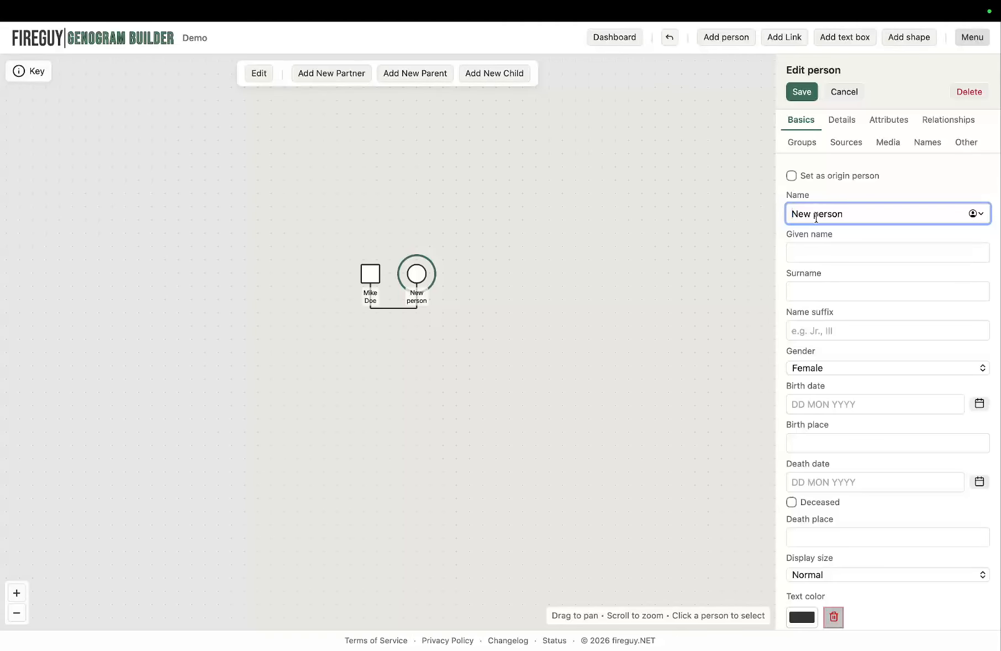
left_click_drag(856, 209, 772, 211)
type("Mary Sue")
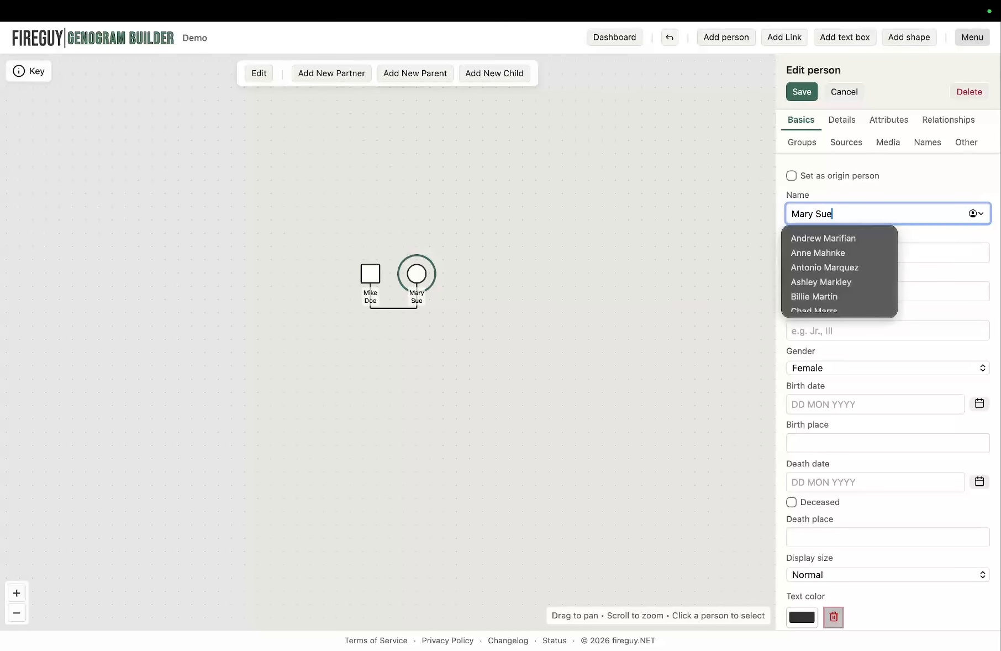
left_click(819, 404)
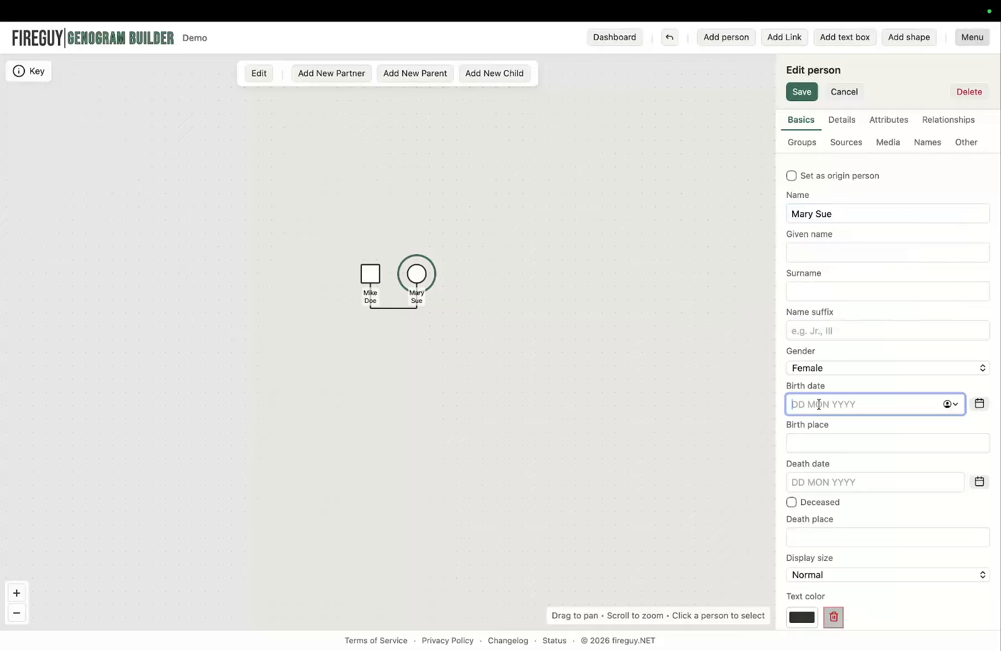
type("Feb 1, 1982")
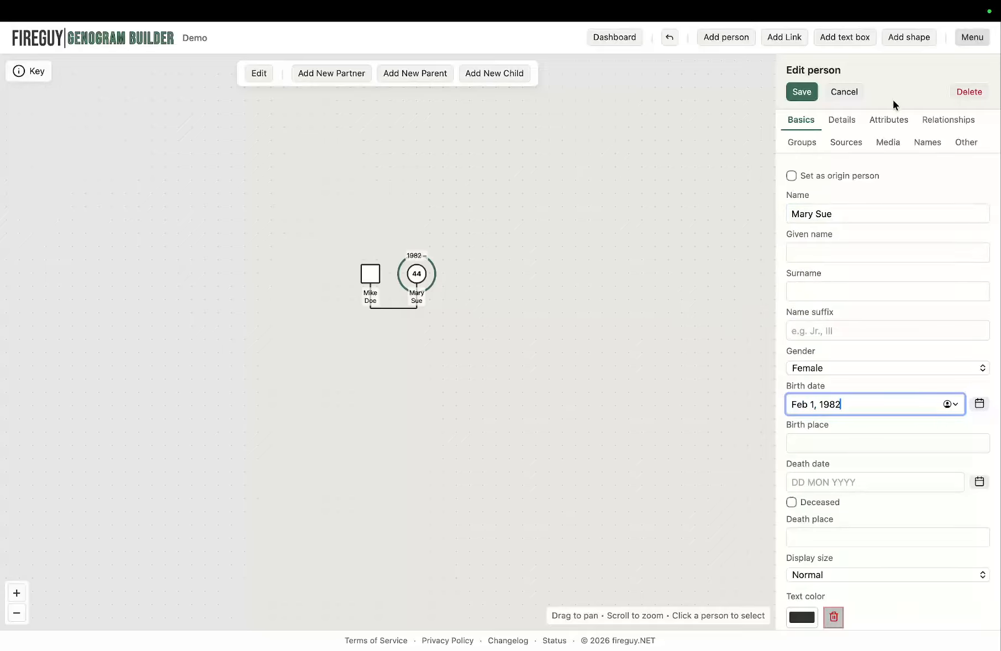
left_click(894, 82)
left_click(802, 92)
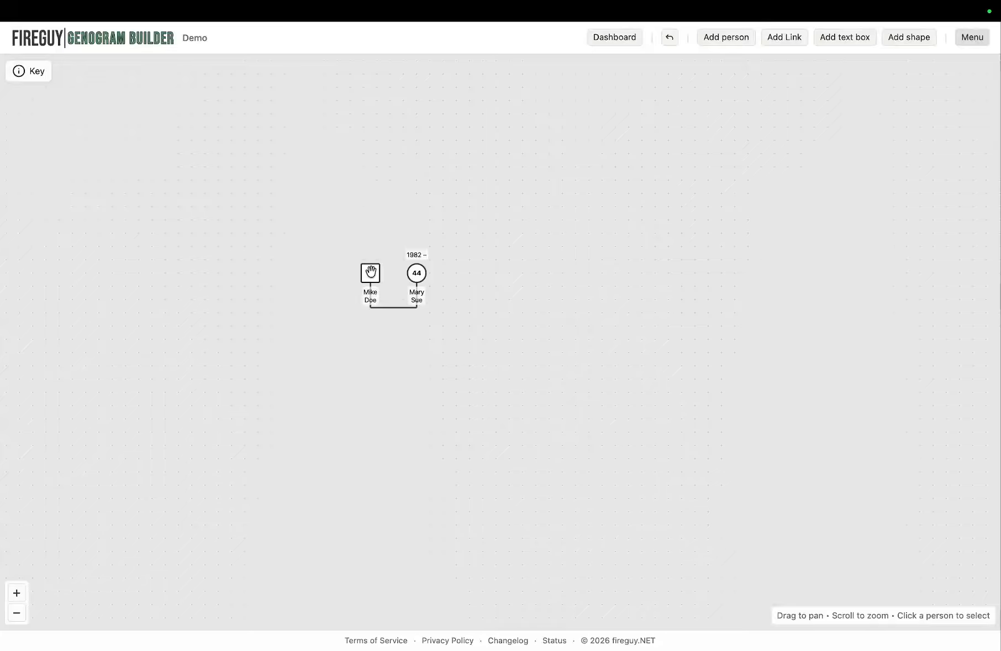
Add a new parent to the male partner, set the parent's gender to Male, and enter his full name
left_click(369, 276)
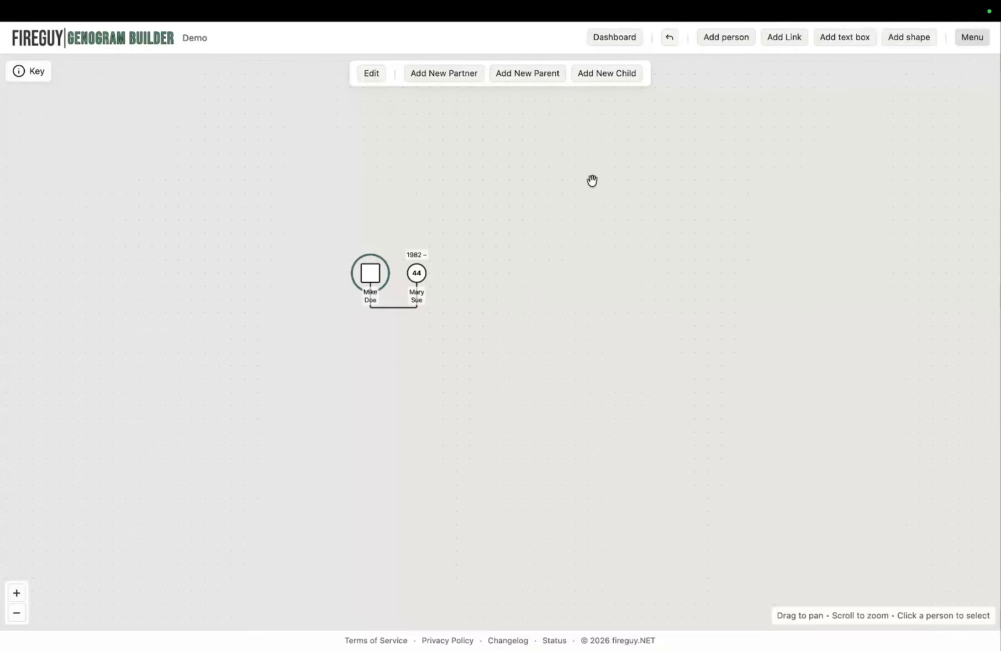
left_click(524, 75)
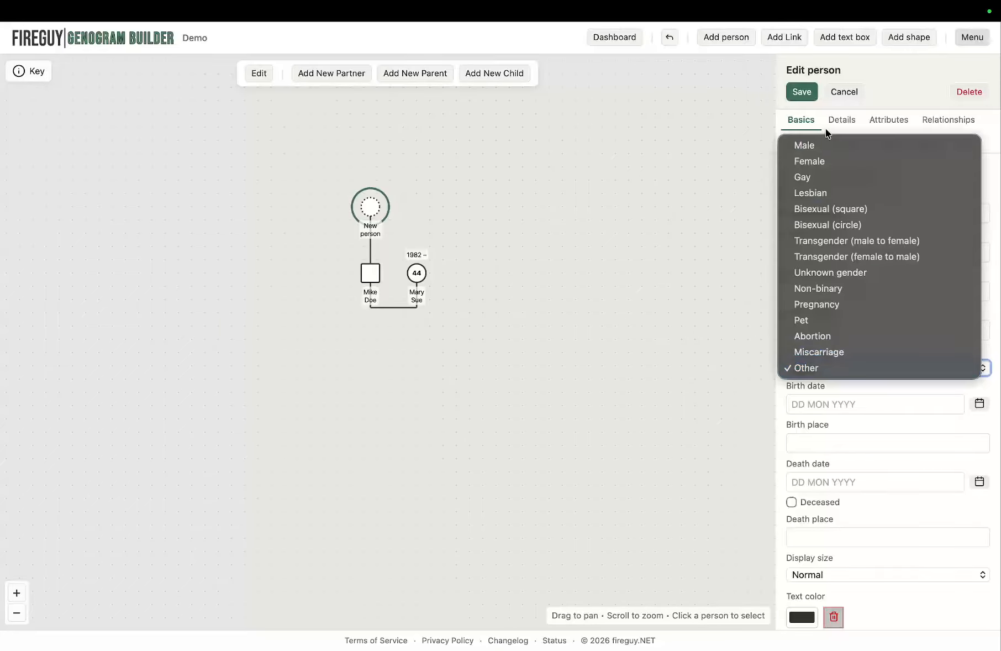
left_click(809, 145)
left_click(849, 214)
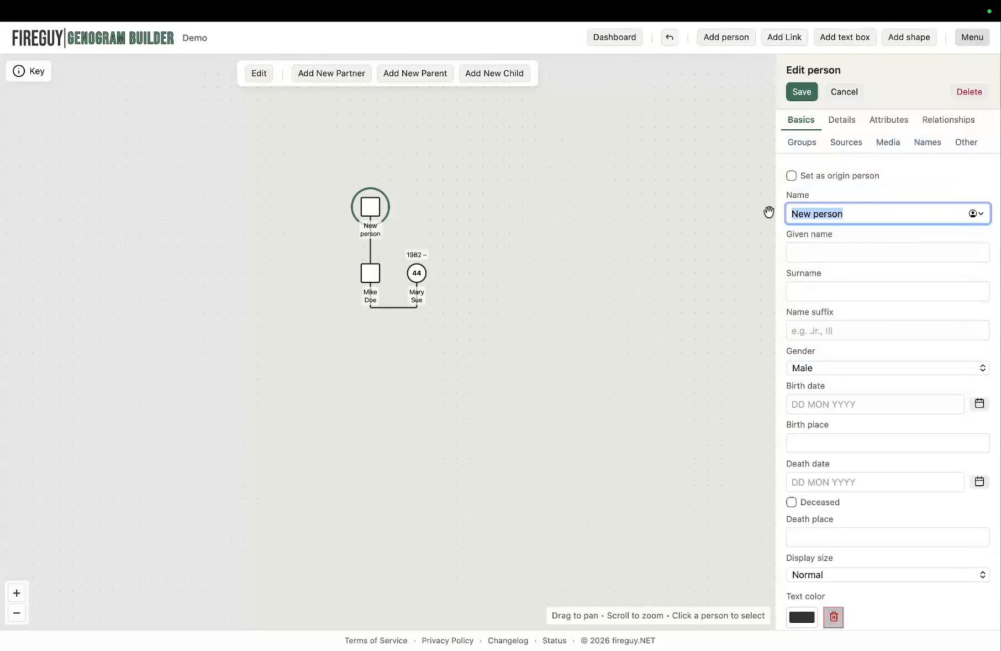
type("Gary Doe")
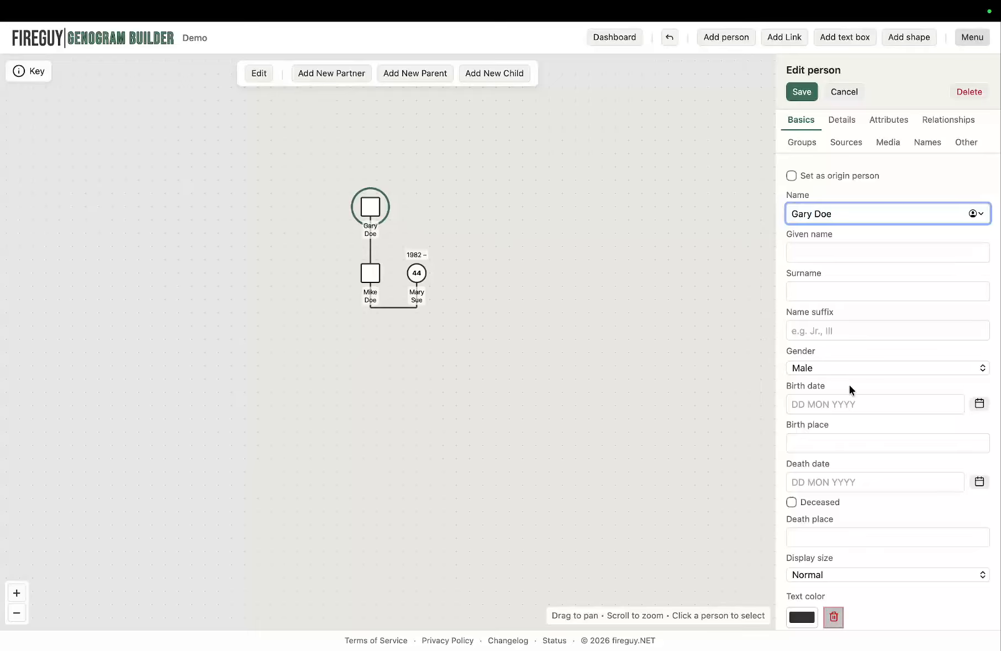
Fill in the father's birth date and save his record
left_click(828, 403)
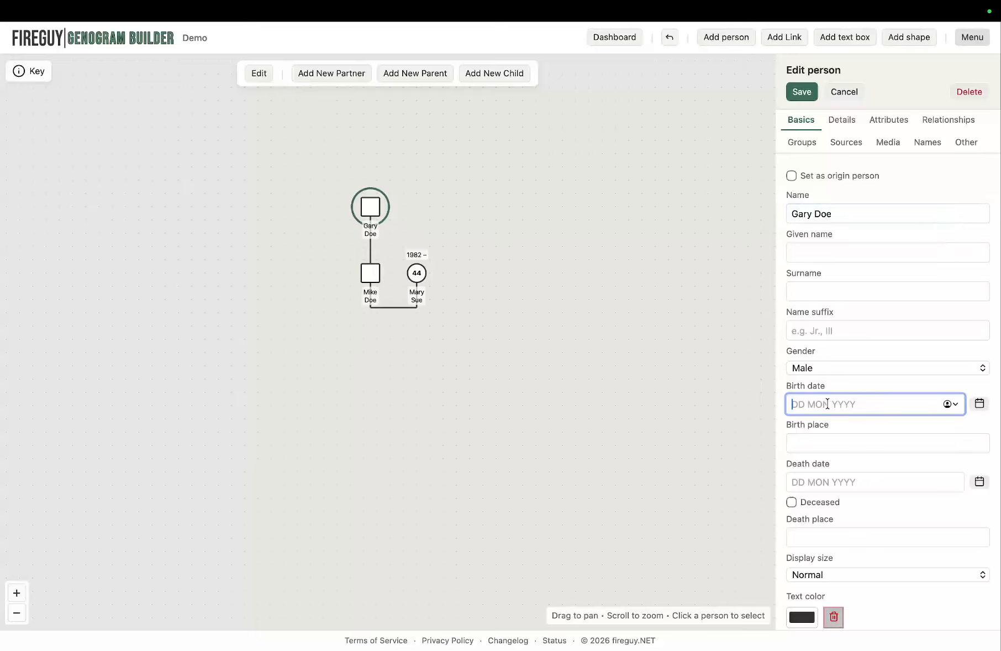
type("8")
key("BackSpace")
type("March 3, 1951")
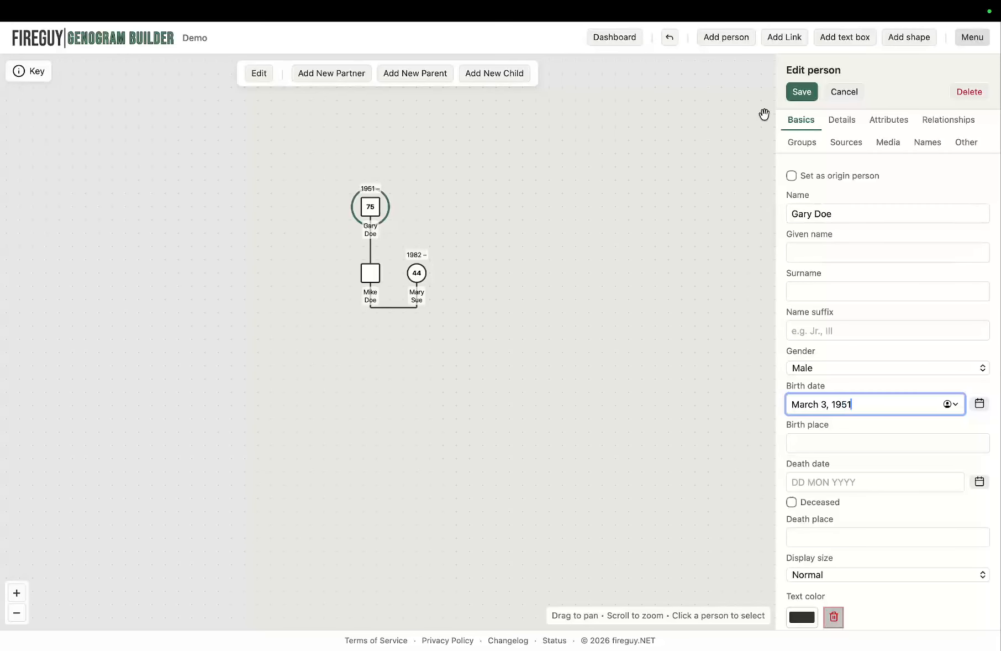
left_click(802, 92)
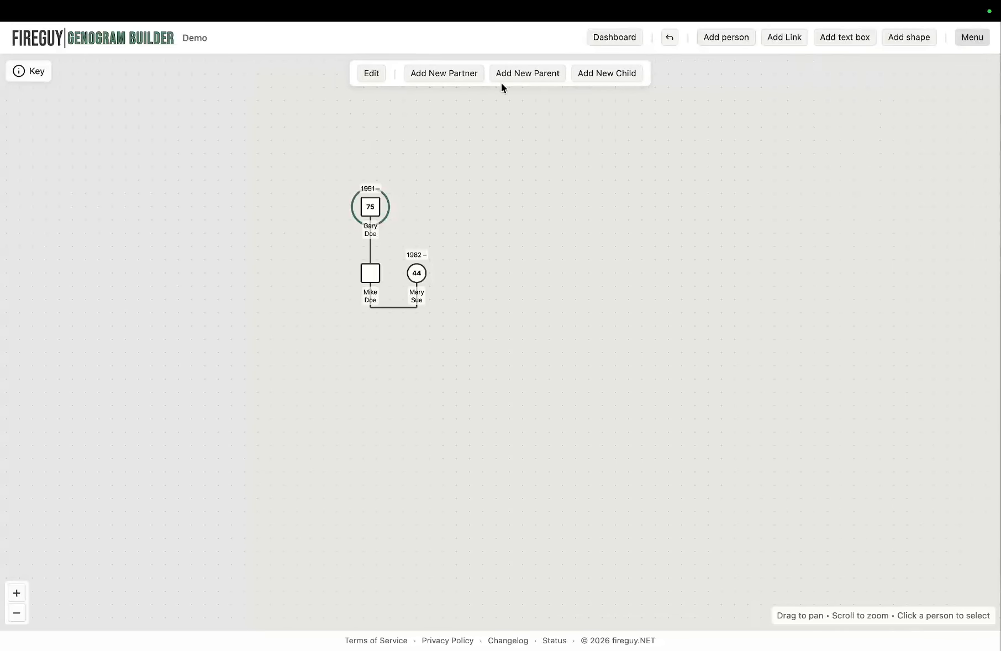
Add a new partner to the father and replace the placeholder name with her full name
left_click(455, 76)
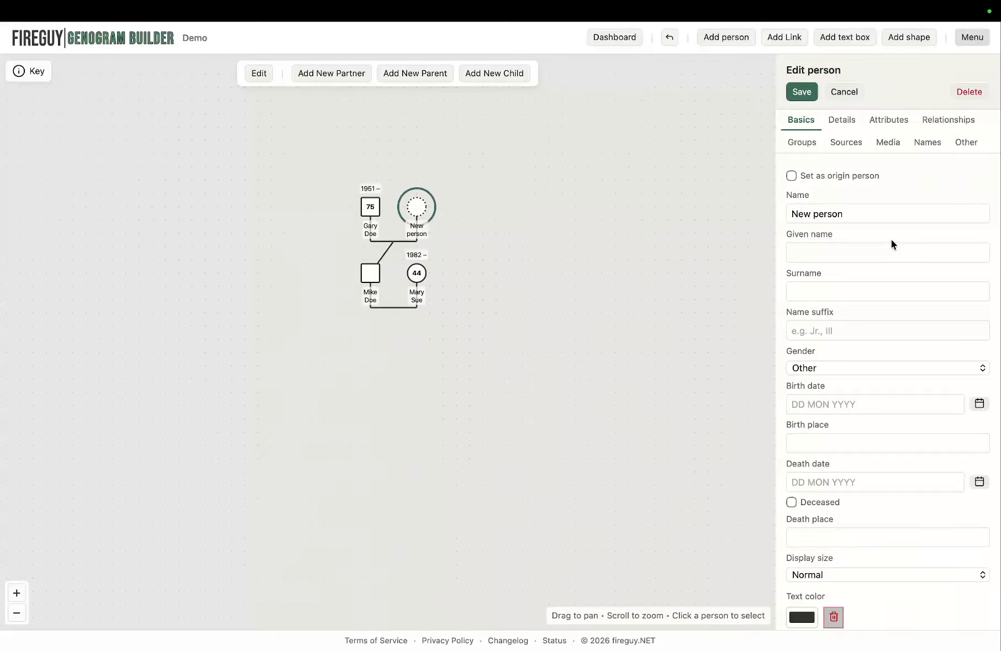
triple_click(851, 211)
type("Sally")
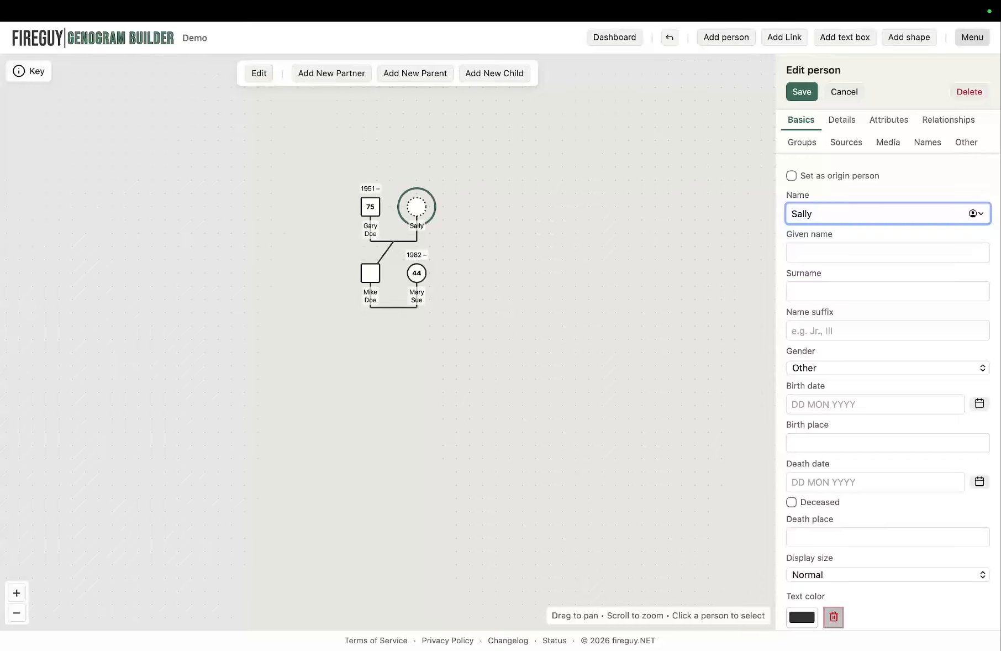
type(" James")
Enter the father's partner's birth date, mark her as deceased, and save her record
left_click(817, 405)
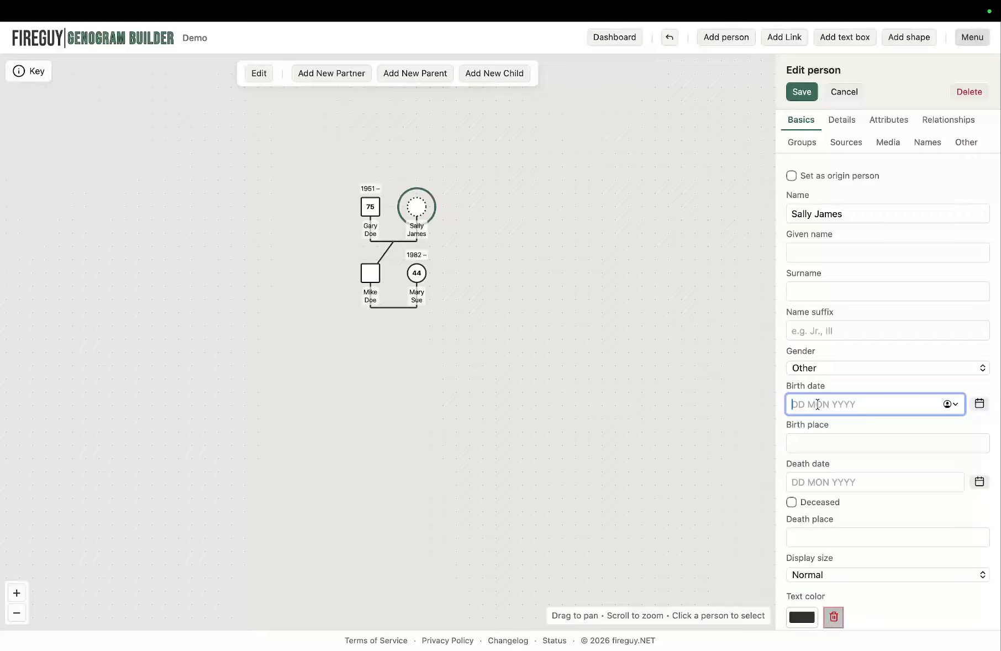
type("April 2, 1")
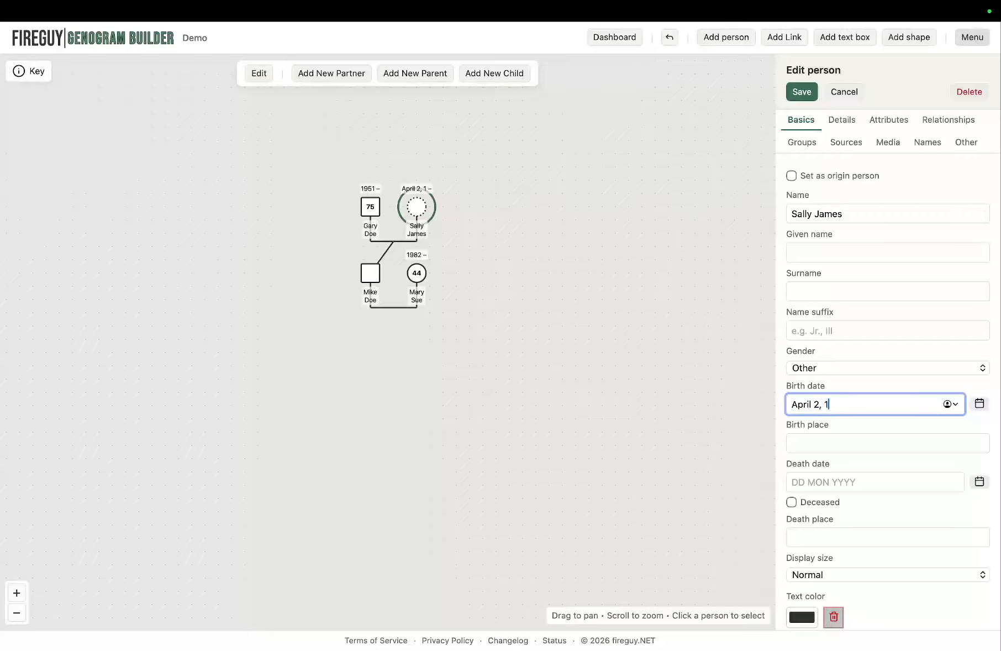
type("953")
left_click(793, 503)
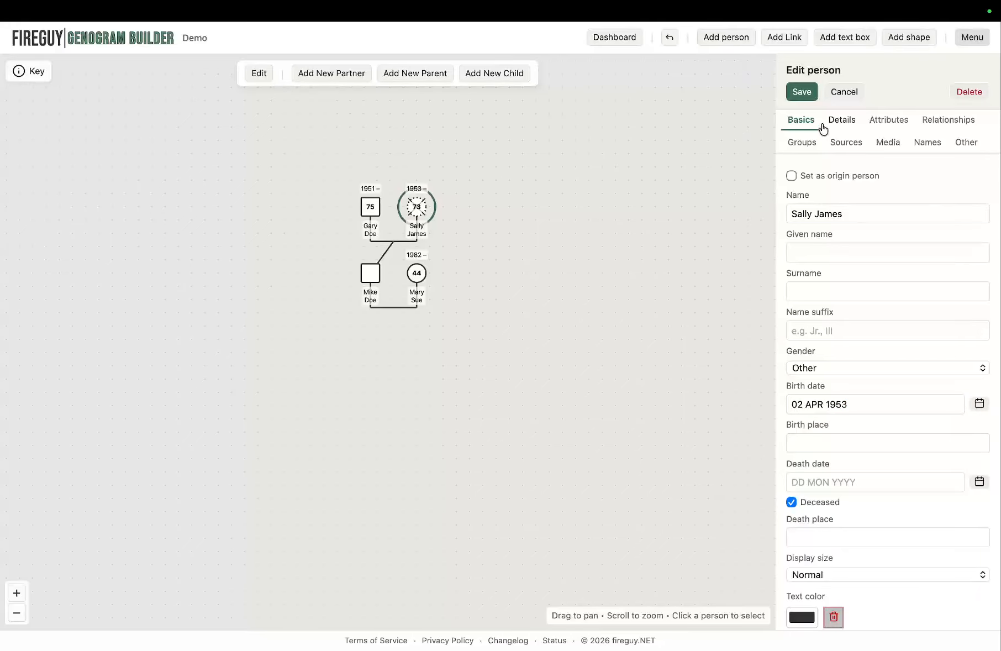
left_click(802, 92)
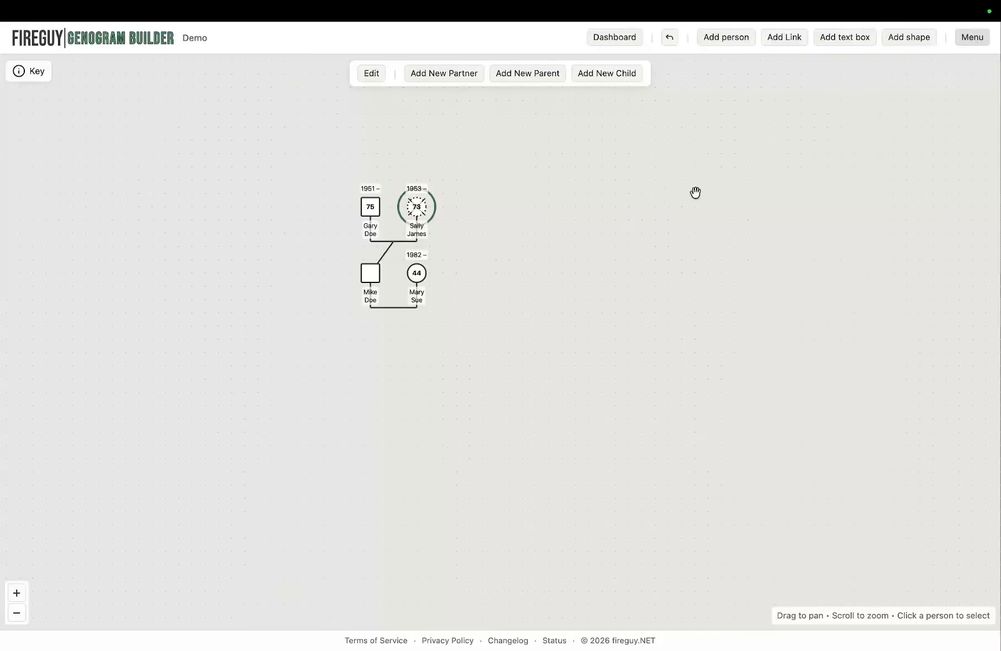
Set the deceased partner's gender to Female and save the change
left_click(415, 207)
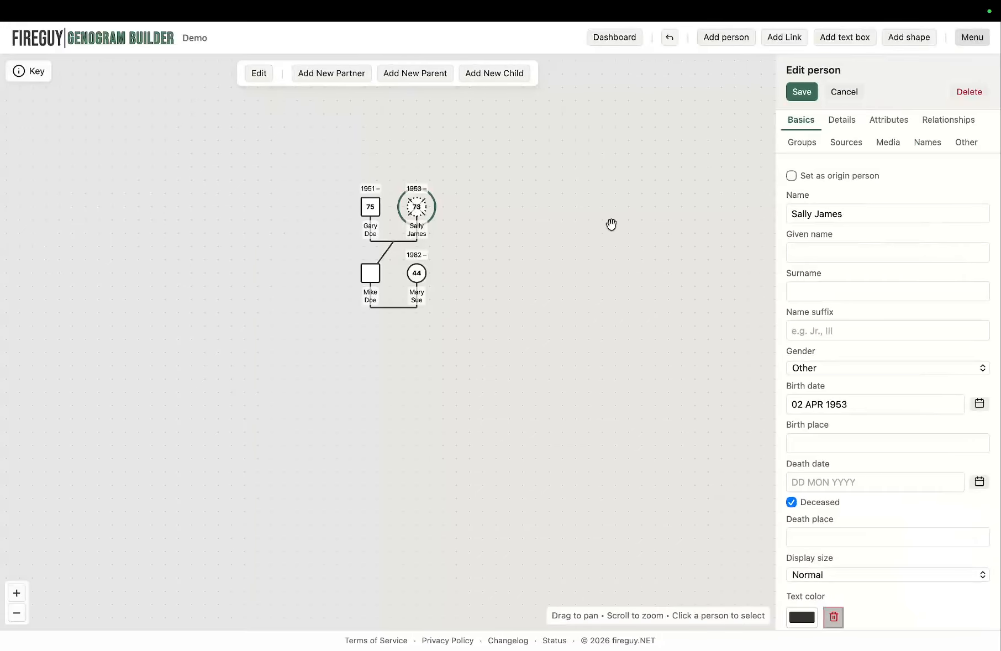
left_click(807, 367)
left_click(822, 161)
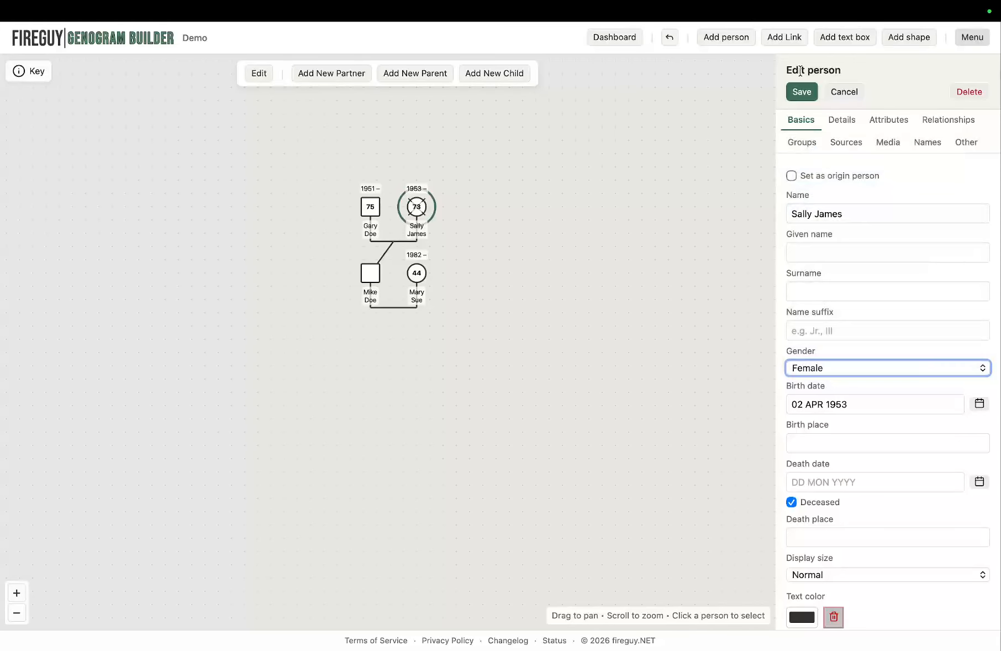
left_click(801, 94)
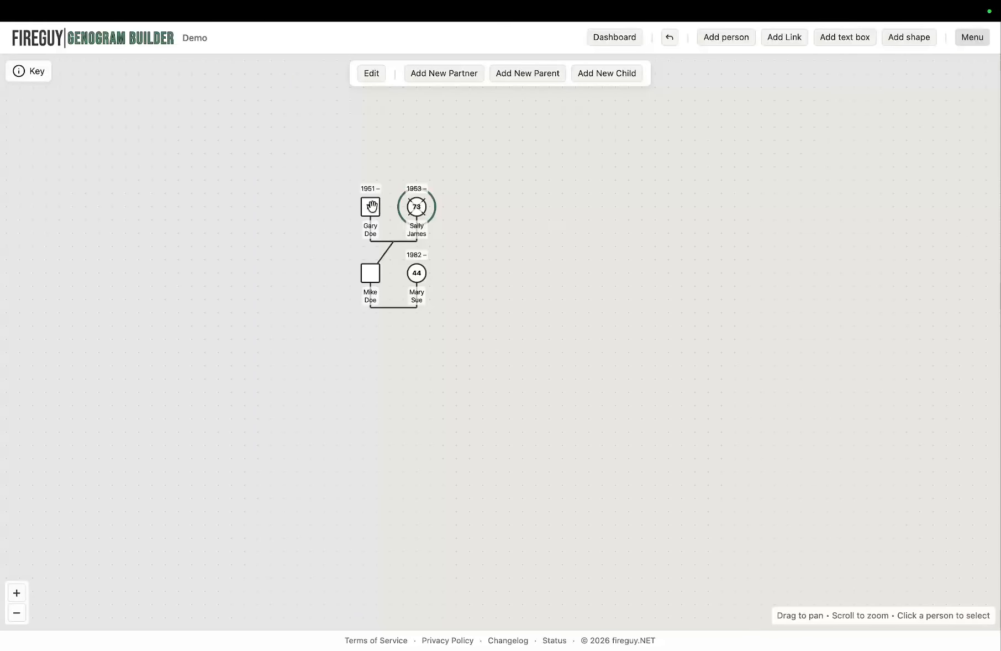
Move both parents up and to the left of their son, keeping them side by side
left_click_drag(372, 206, 305, 184)
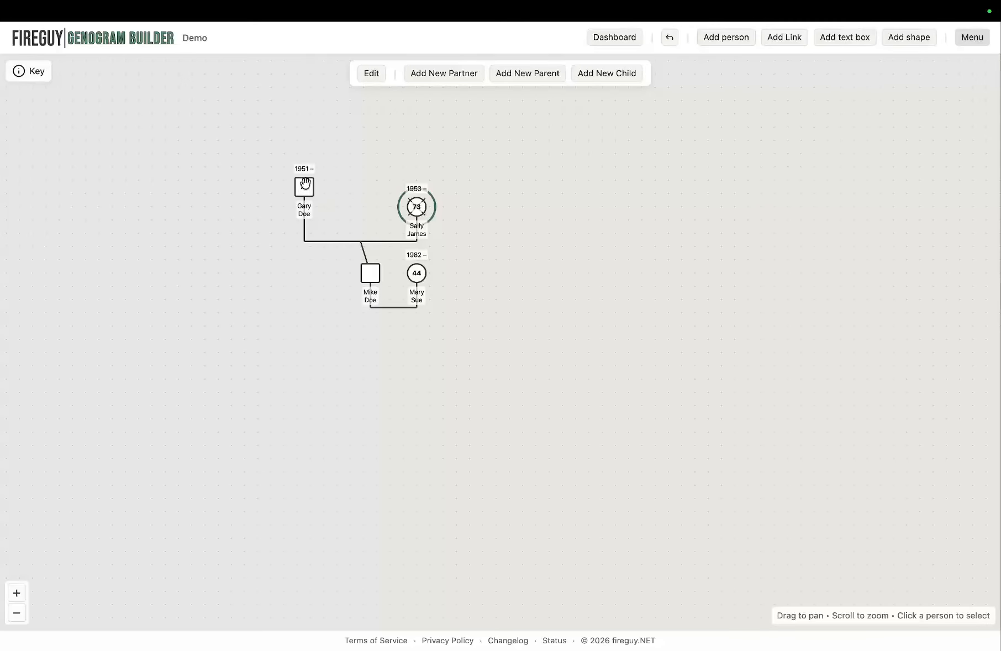
left_click_drag(418, 205, 352, 184)
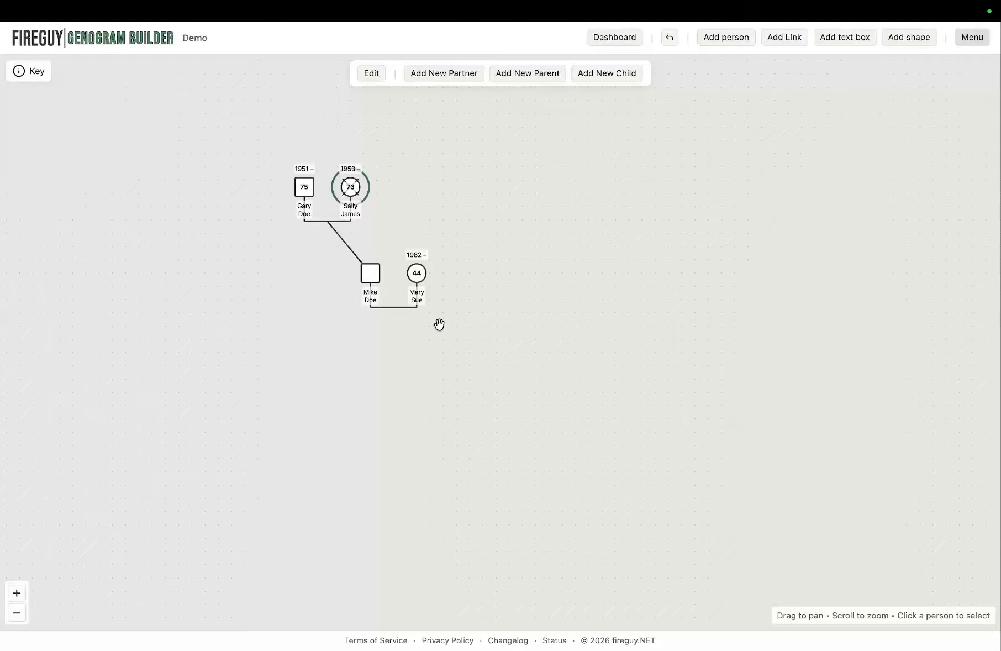
Add a new child to the younger couple and check the child's parent relationships
left_click(370, 273)
left_click(370, 273)
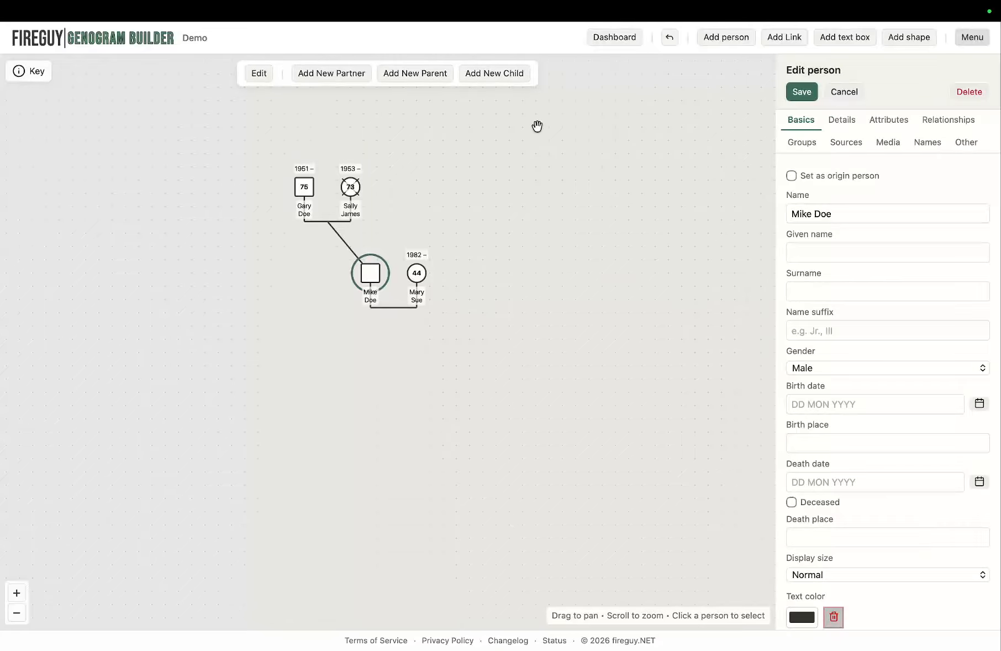
left_click(500, 81)
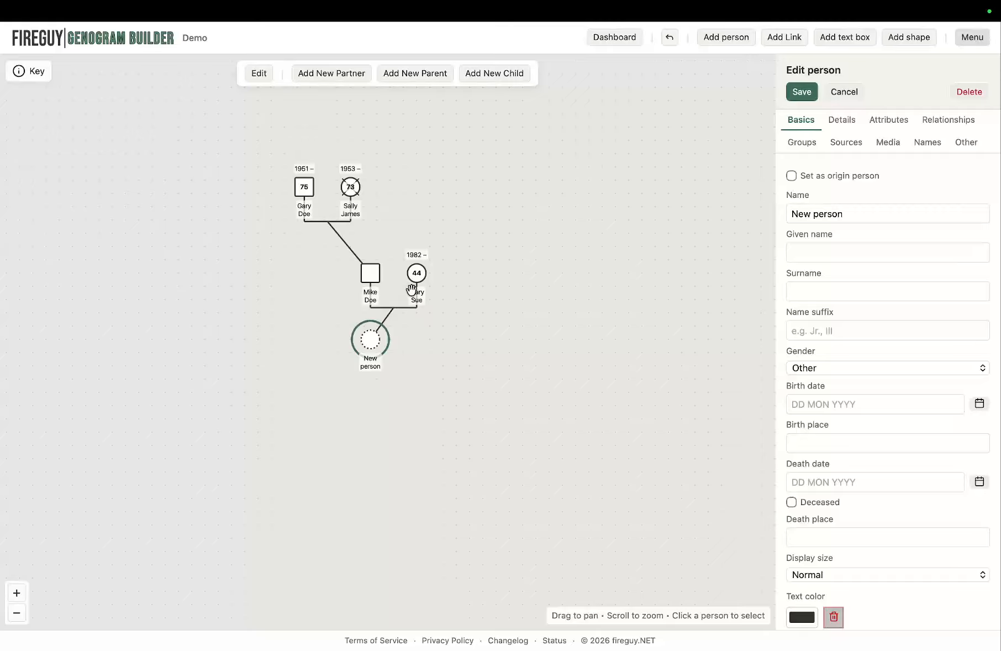
left_click(948, 122)
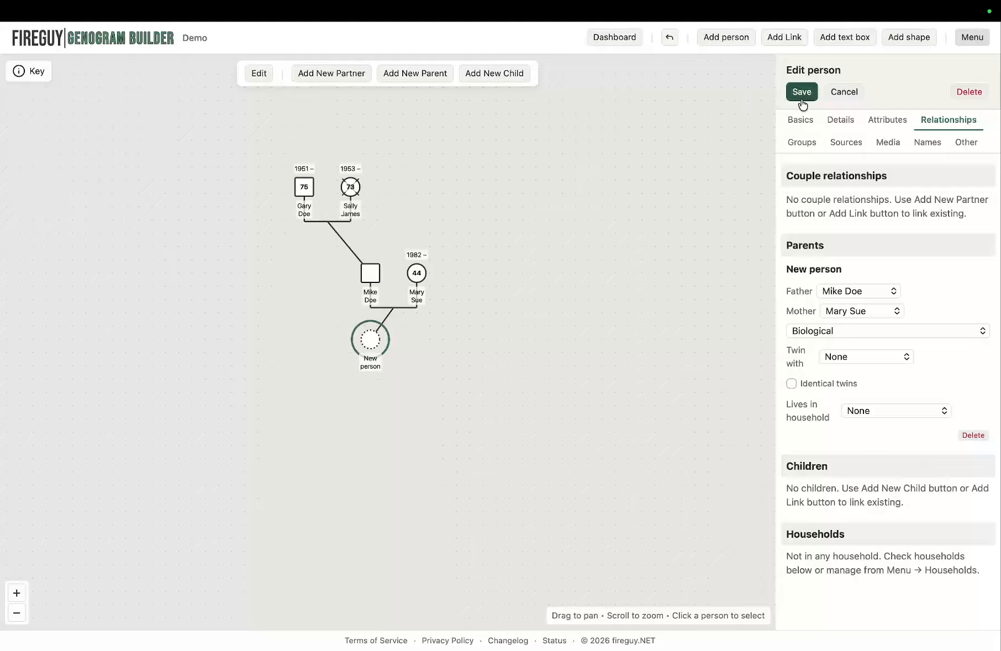
Replace the new child's placeholder name with the full name and save the record
left_click(807, 119)
left_click_drag(862, 214, 765, 211)
type("Brad Doe")
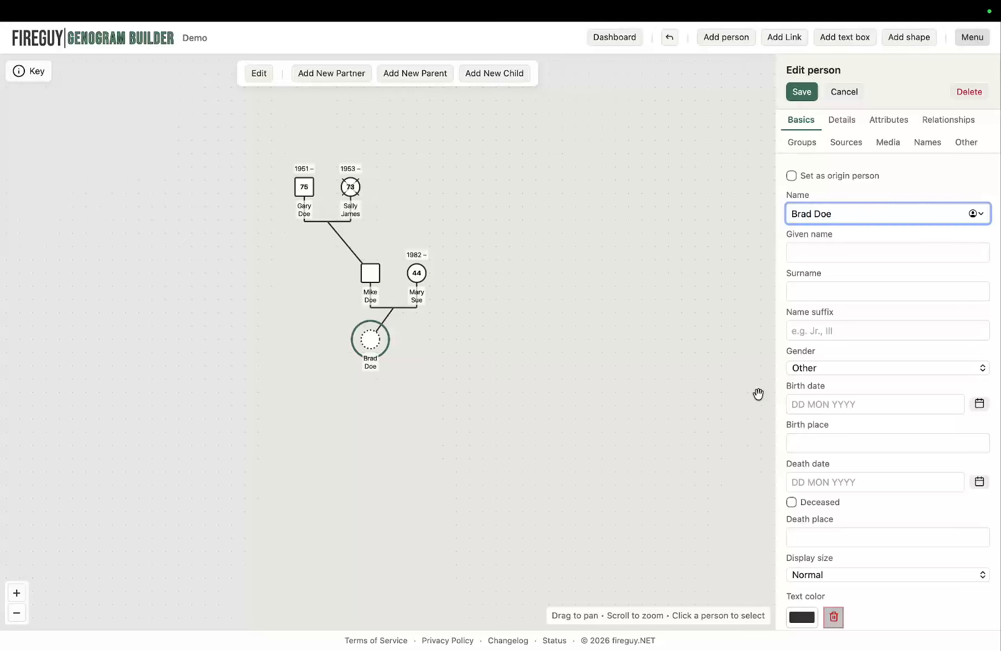
left_click(799, 93)
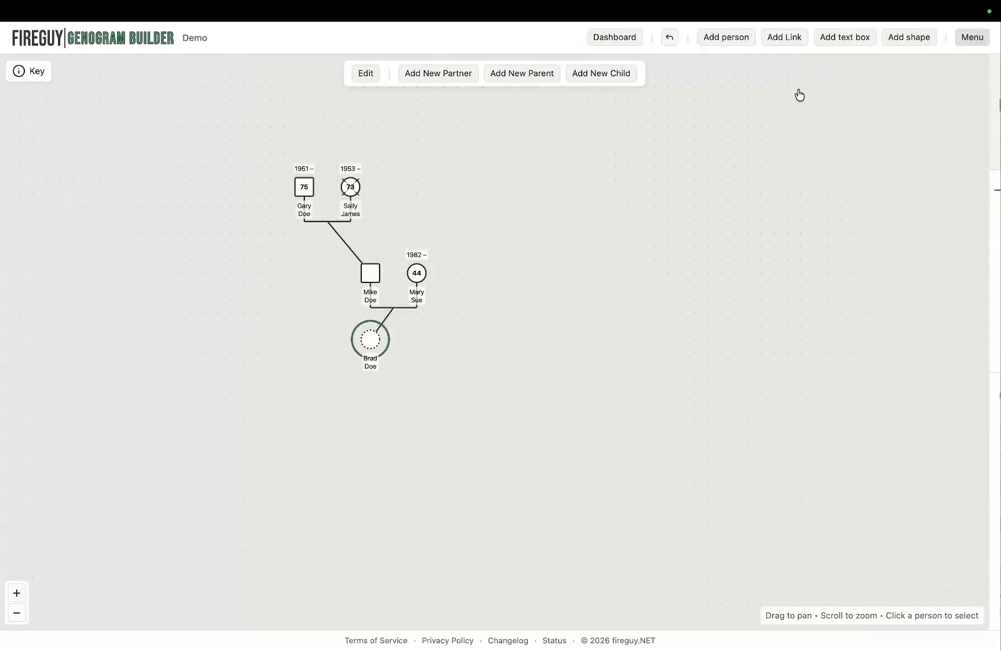
Set the child's gender to Male and save the change
double_click(371, 340)
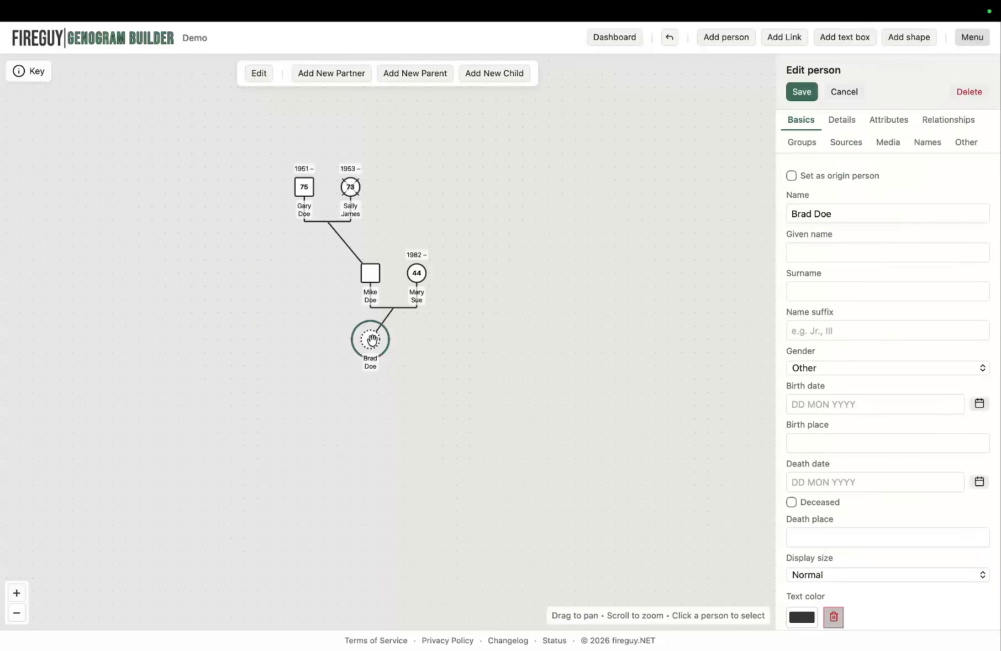
left_click(807, 367)
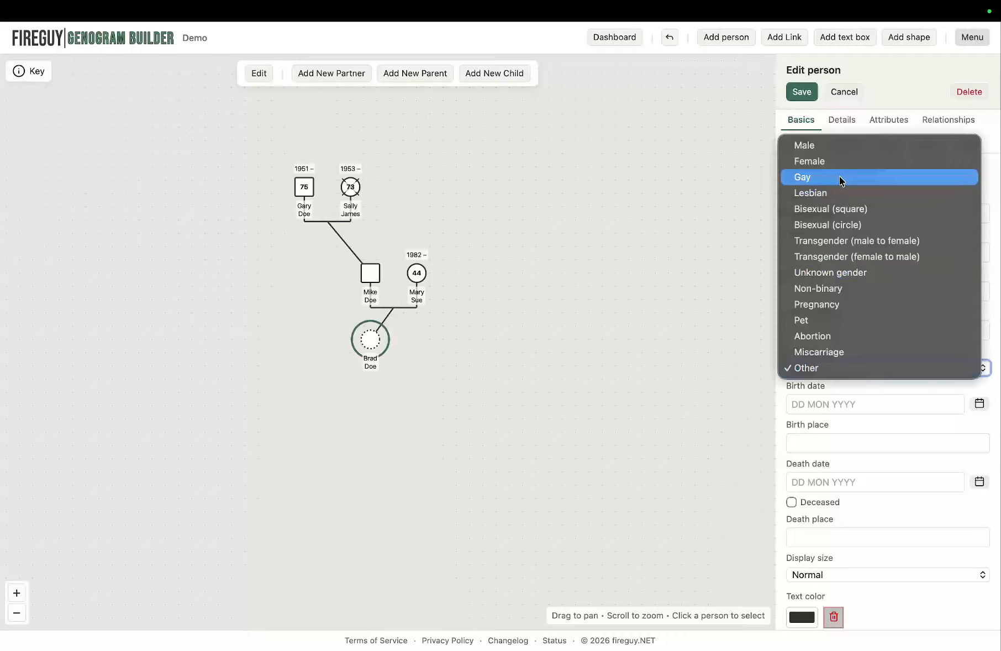
left_click(829, 143)
left_click(801, 91)
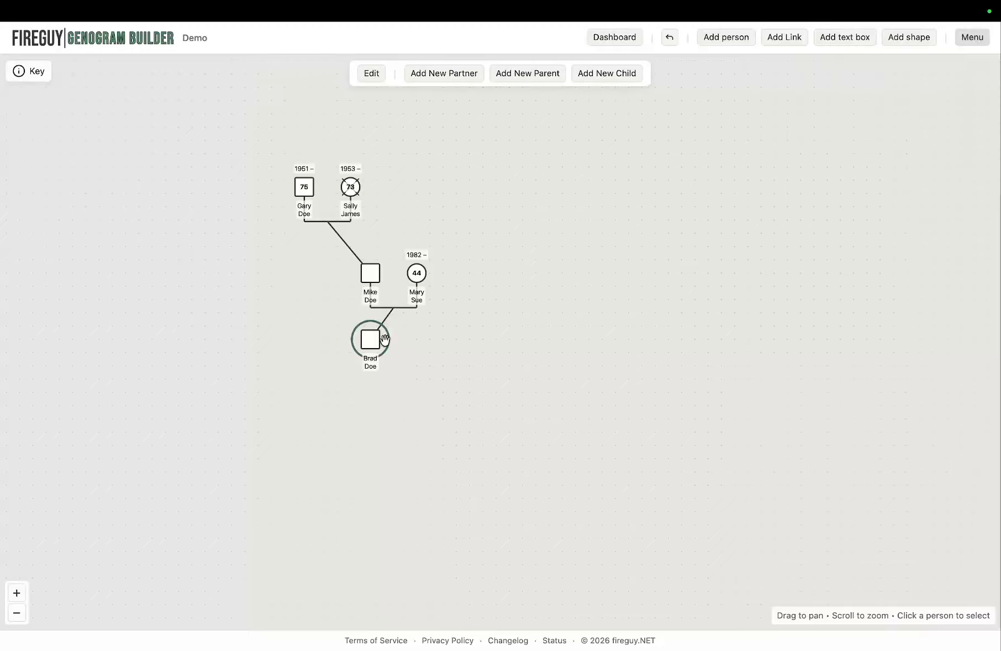
Move the child lower beneath the younger couple and shift the child line's attachment point along the couple line towards the father
left_click_drag(371, 340, 387, 359)
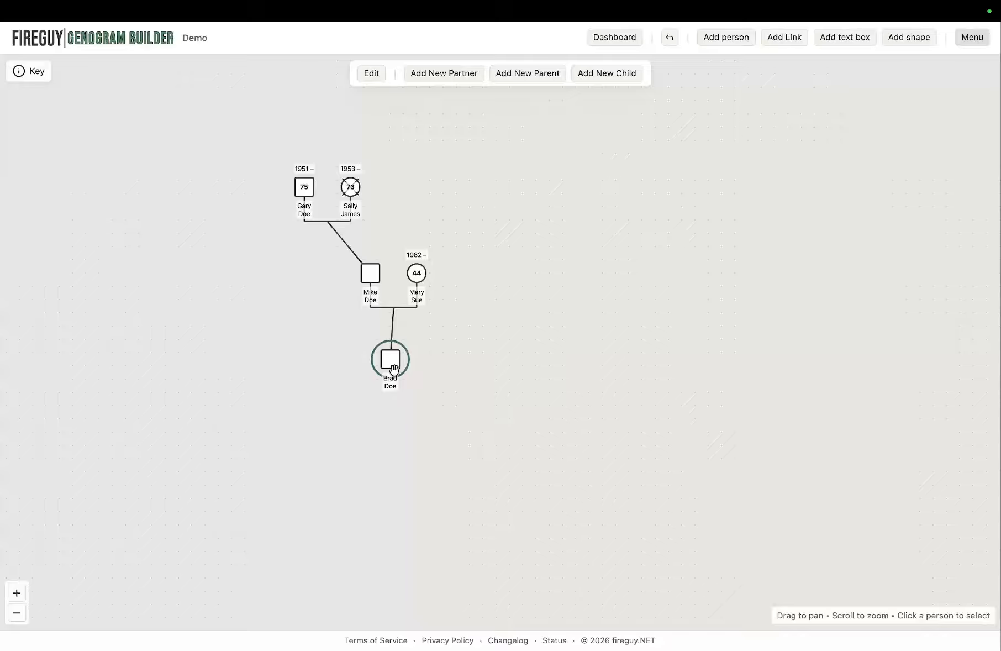
left_click_drag(393, 362, 393, 358)
mouse_move(389, 358)
left_mouse_down()
mouse_move(449, 362)
mouse_move(330, 344)
mouse_move(398, 364)
mouse_move(384, 379)
left_mouse_up()
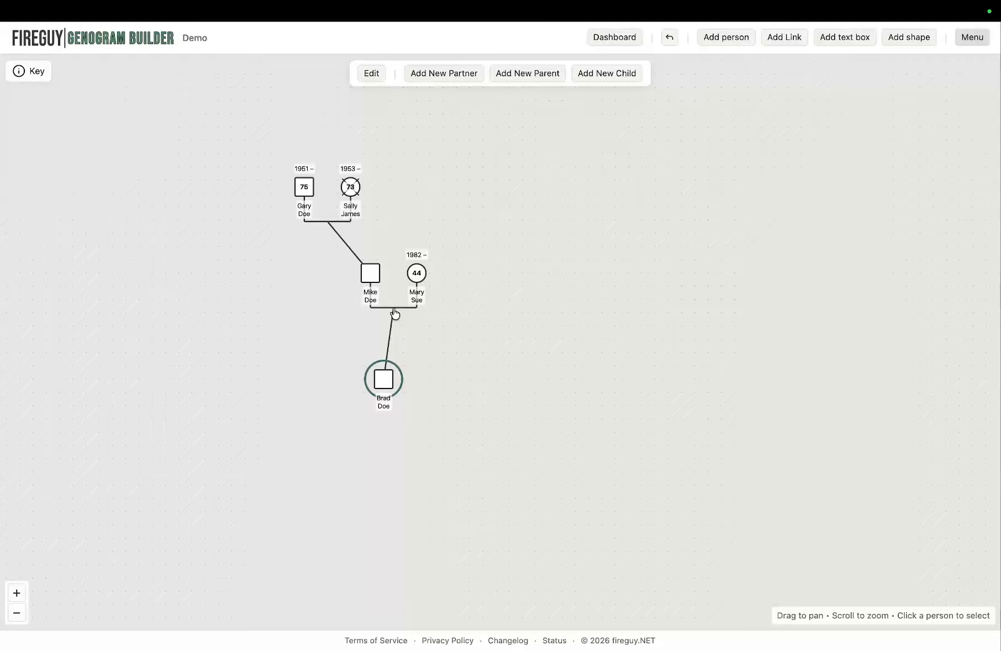
left_click_drag(393, 307, 380, 340)
left_click(415, 387)
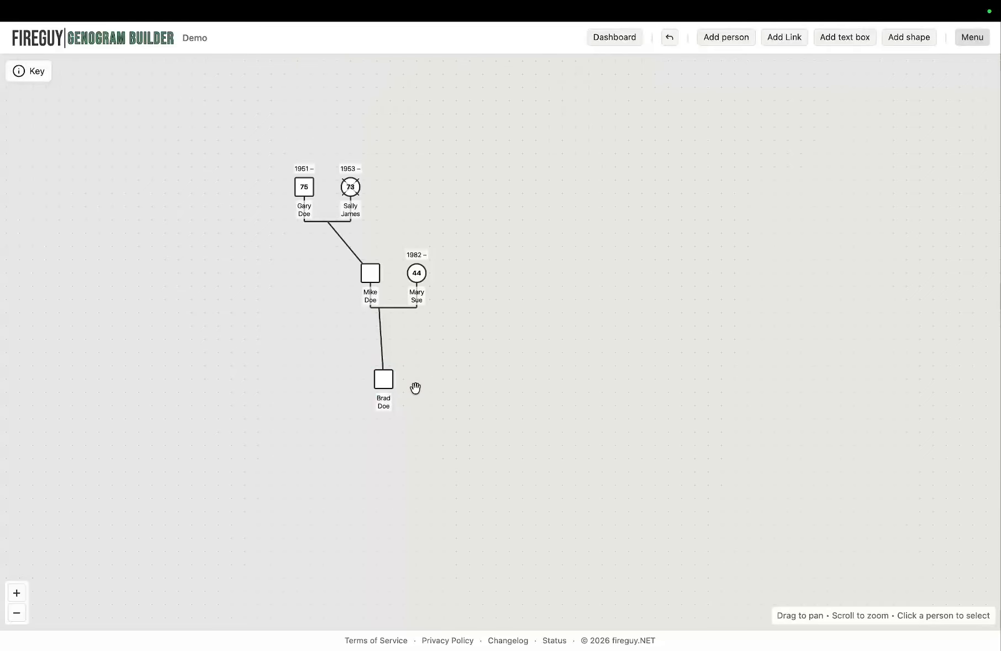
left_click(417, 272)
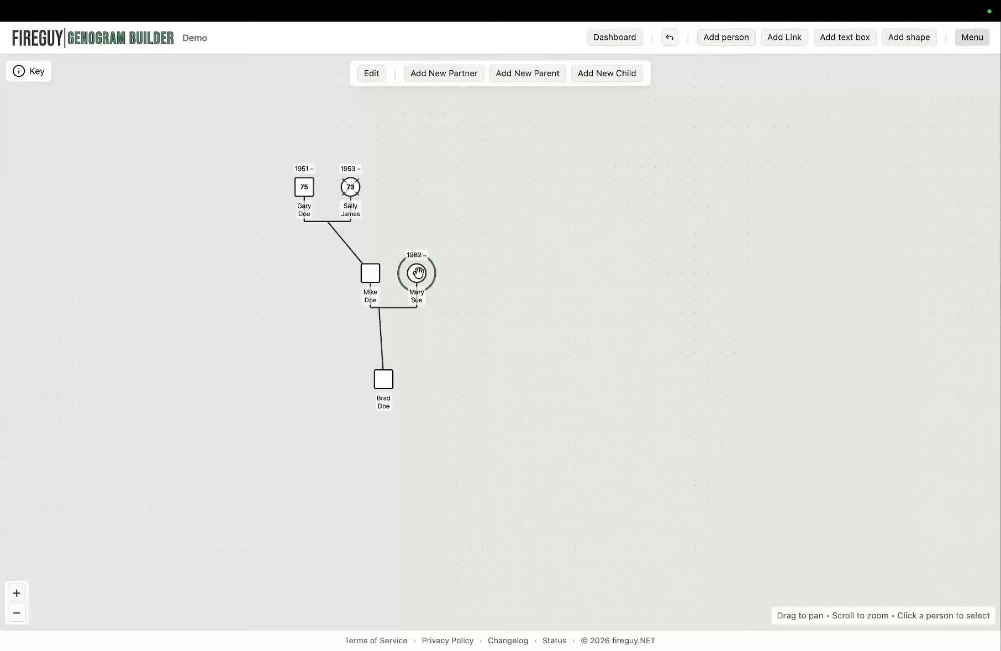
left_click(556, 302)
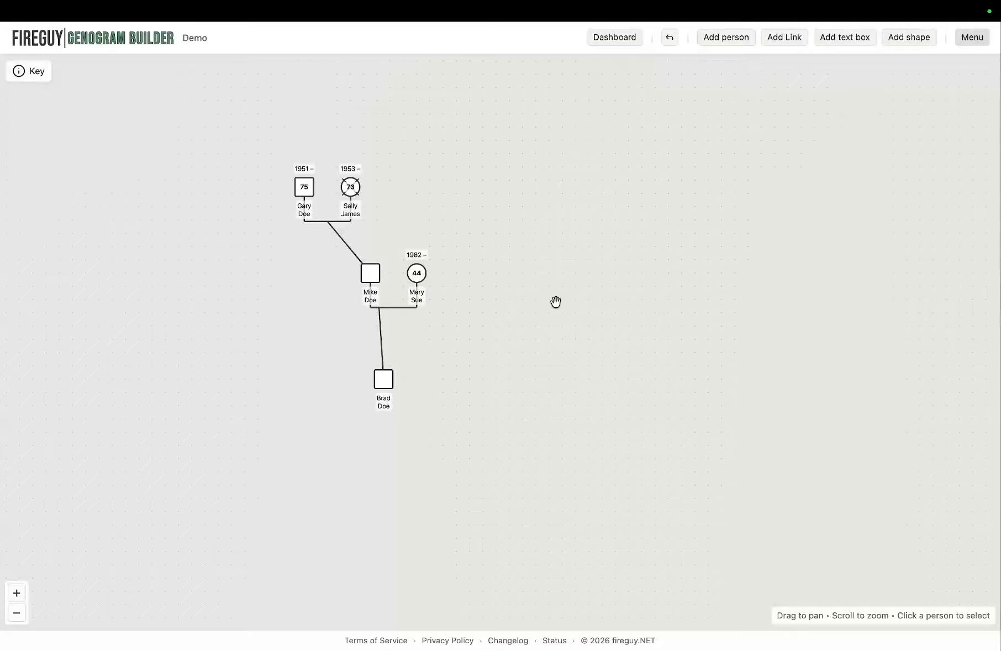
Add an emotional link of type Hate from the grandmother to the younger couple's mother
mouse_move(876, 14)
left_click(784, 38)
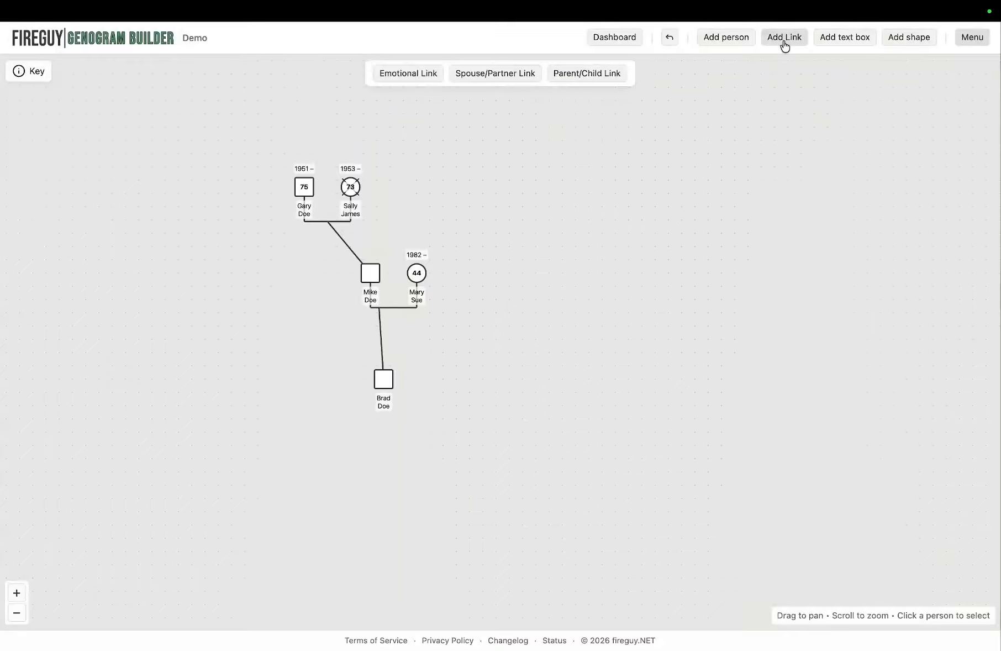
left_click(425, 77)
left_click(105, 69)
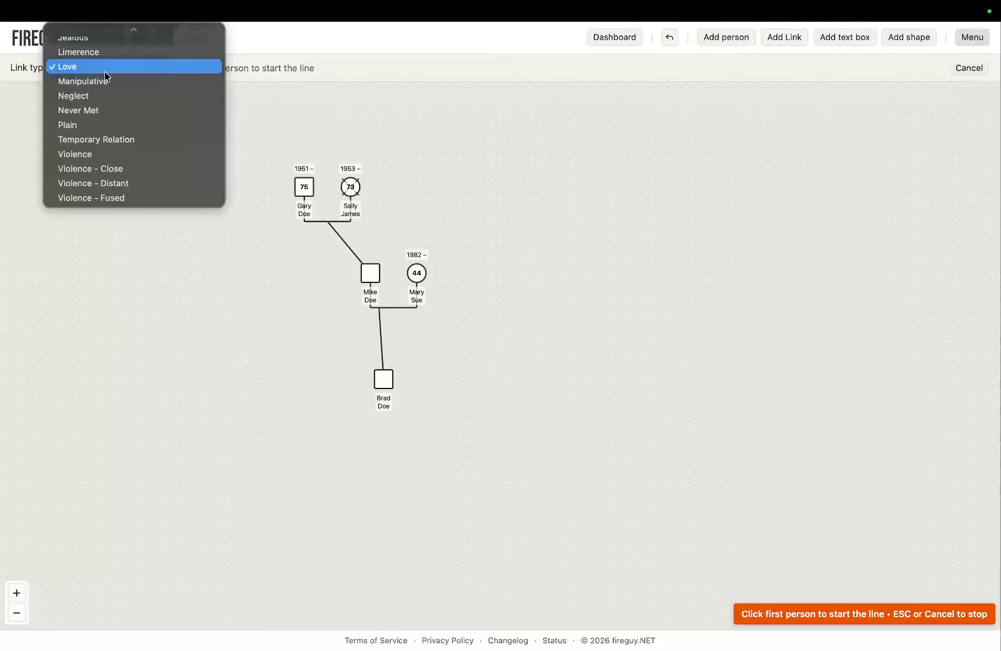
scroll(108, 82, "up", 5)
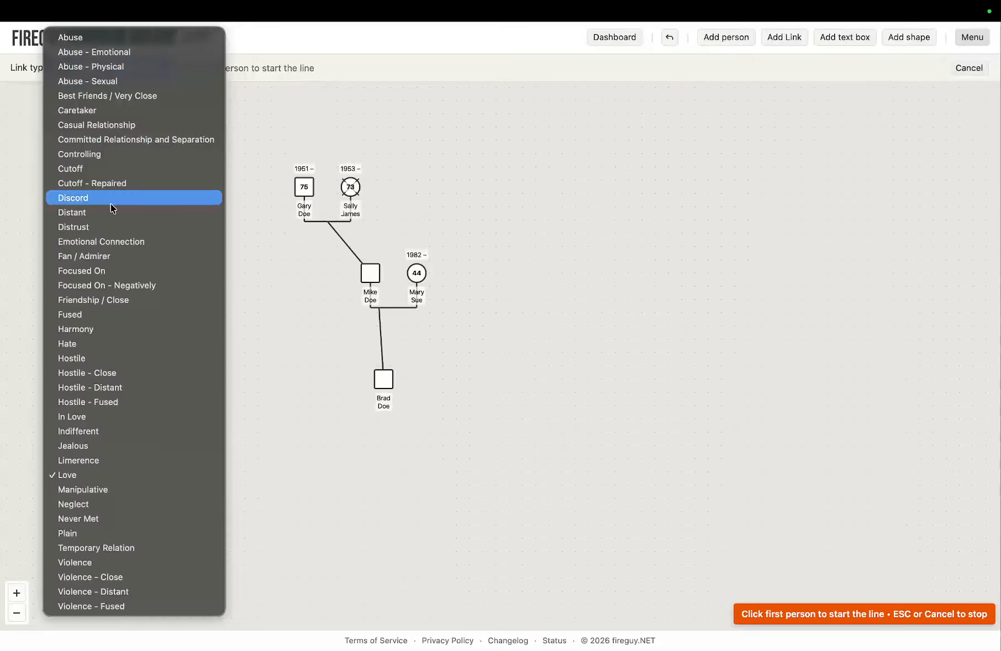
left_click(91, 343)
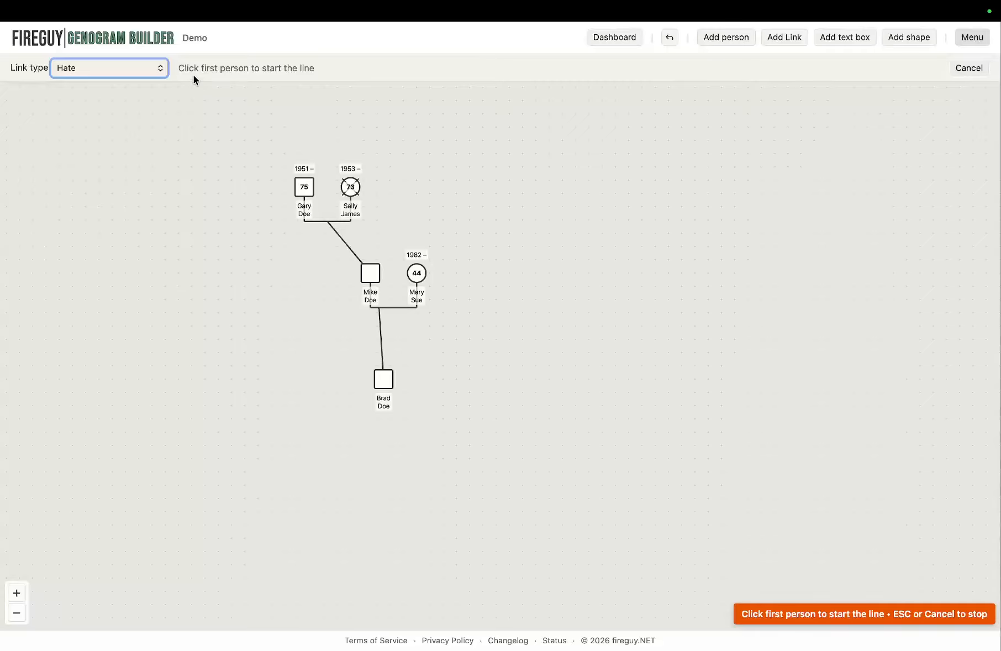
left_click(351, 187)
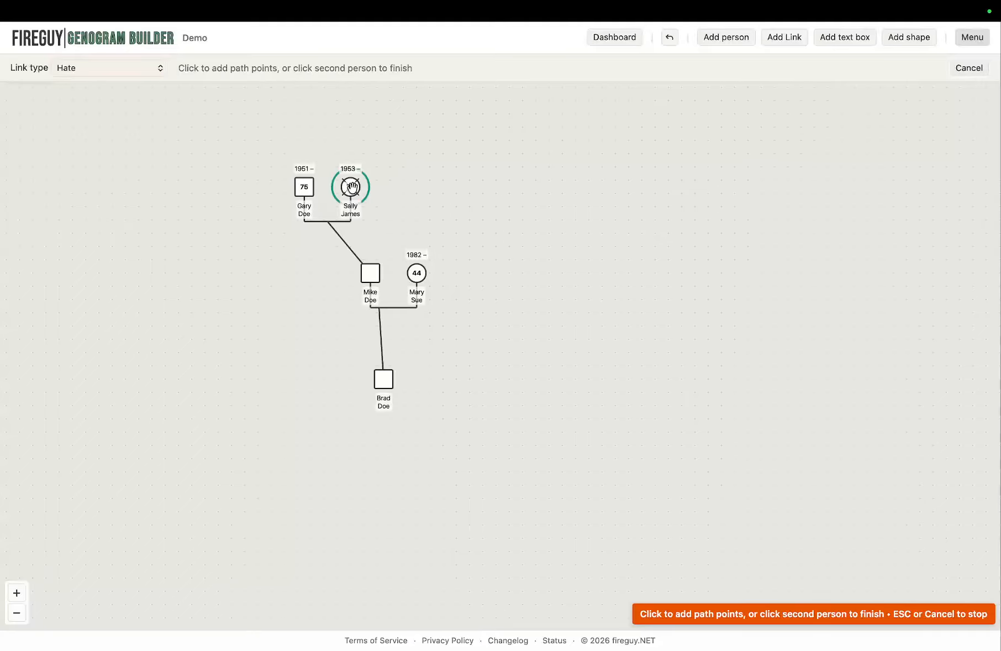
left_click(416, 273)
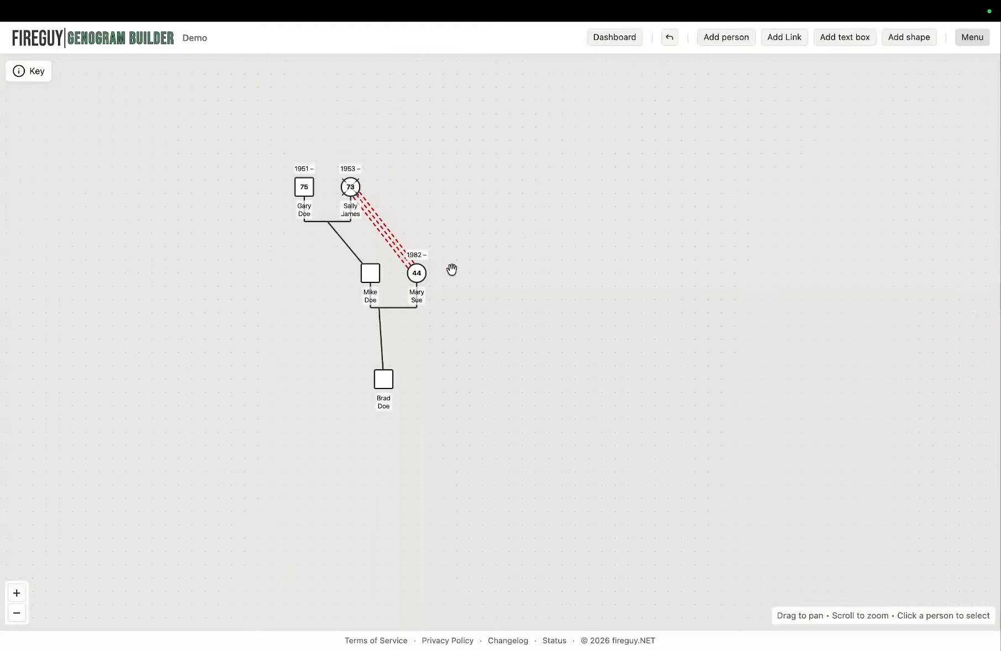
mouse_move(416, 273)
left_mouse_down()
mouse_move(477, 194)
mouse_move(378, 318)
mouse_move(443, 240)
mouse_move(417, 271)
left_mouse_up()
Examine the editable properties of the Hate link, the older couple's relationship line and their son's parent–child link
left_click(382, 232)
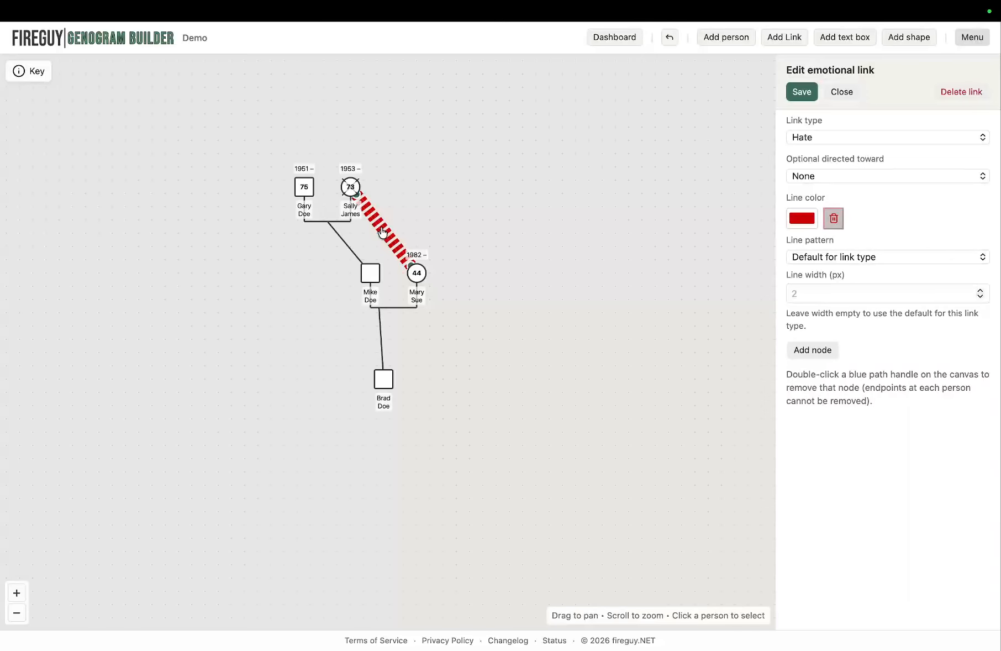
left_click(312, 251)
left_click(318, 226)
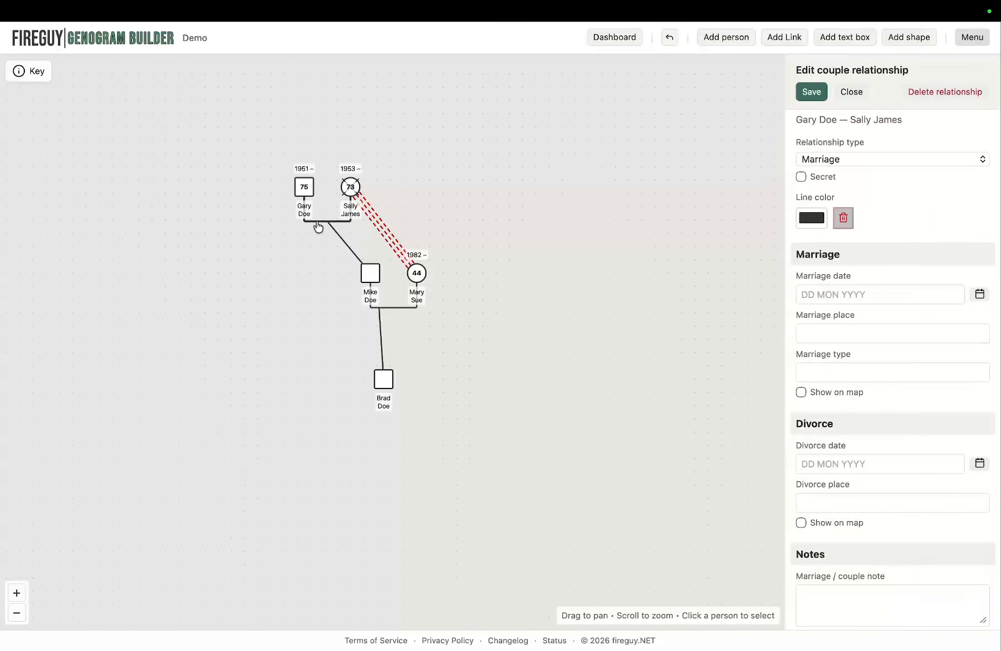
left_click(508, 254)
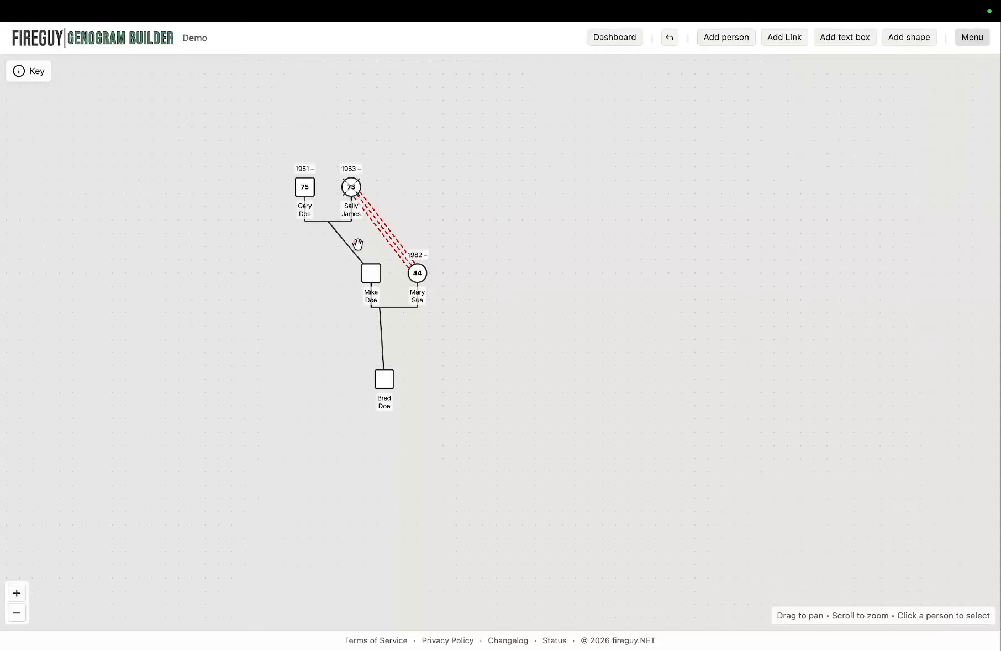
left_click(349, 252)
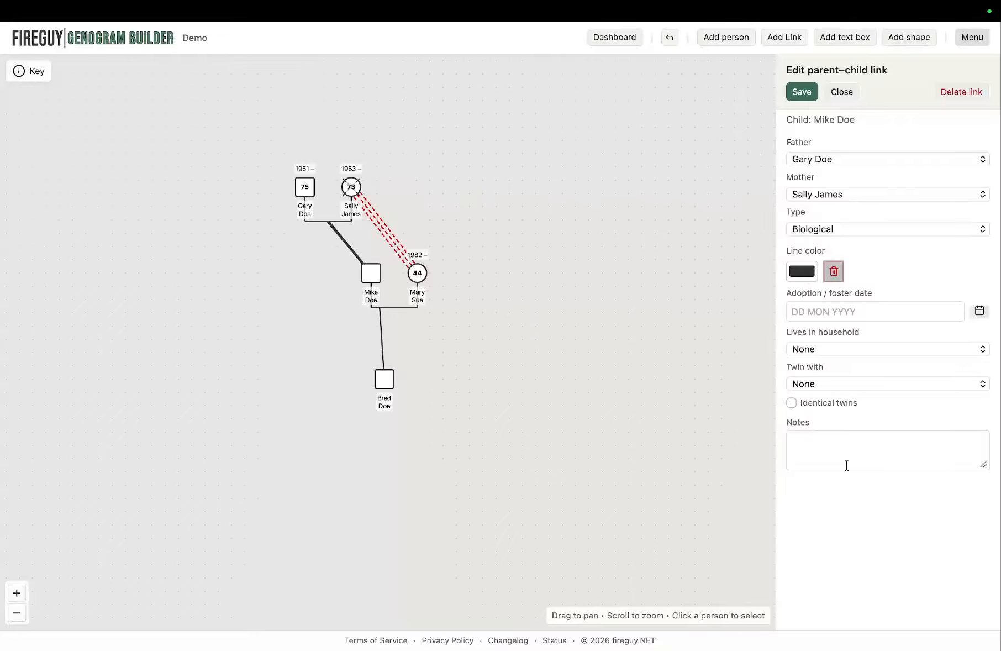
left_click(549, 355)
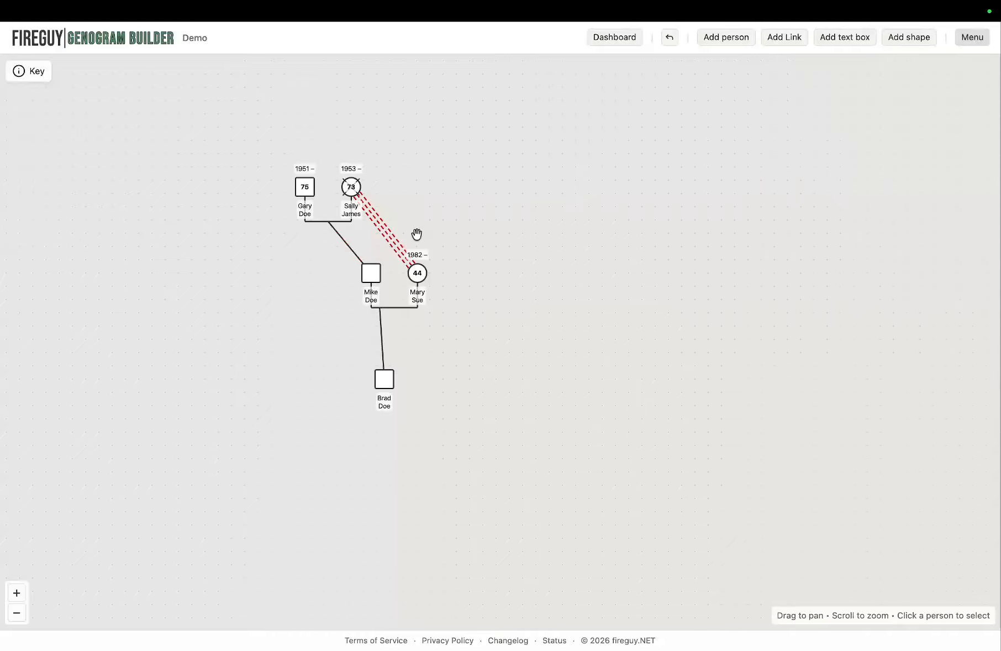
Direct the Hate link toward the grandmother
left_click(390, 241)
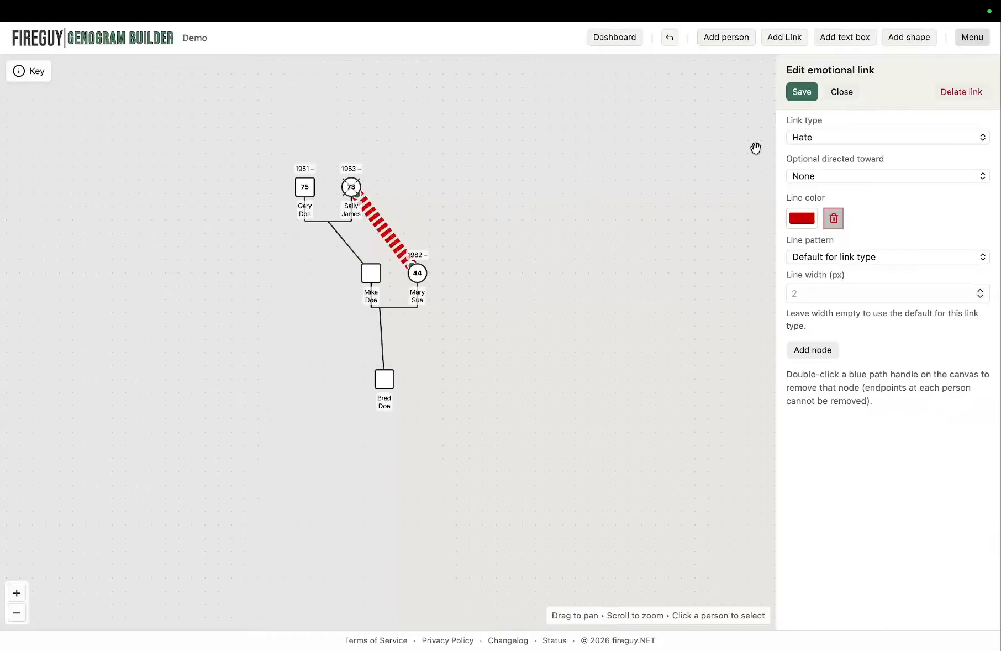
left_click(829, 136)
left_click(860, 485)
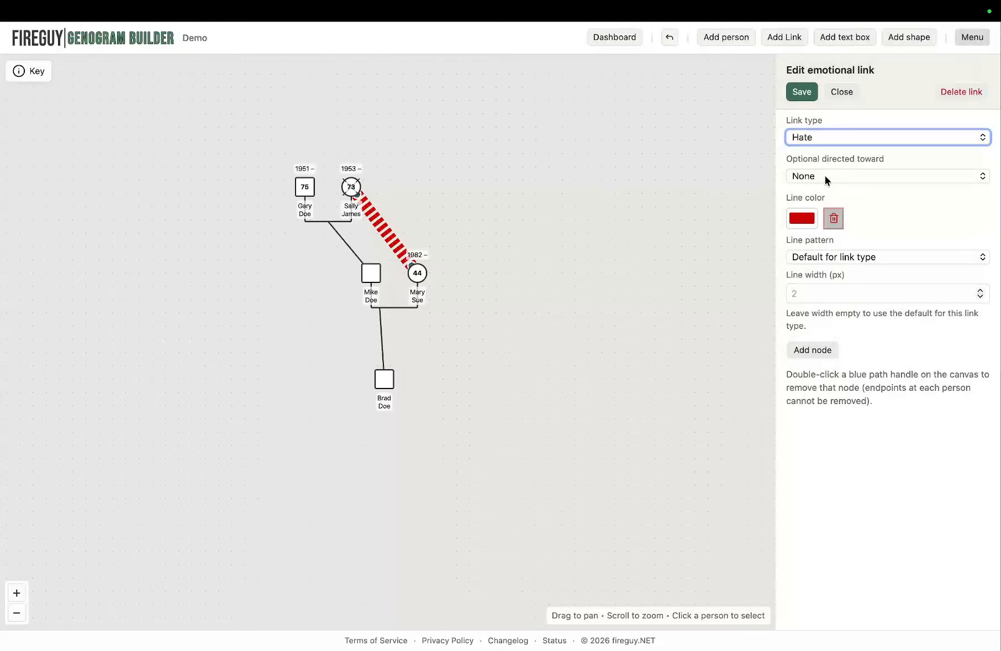
left_click(825, 177)
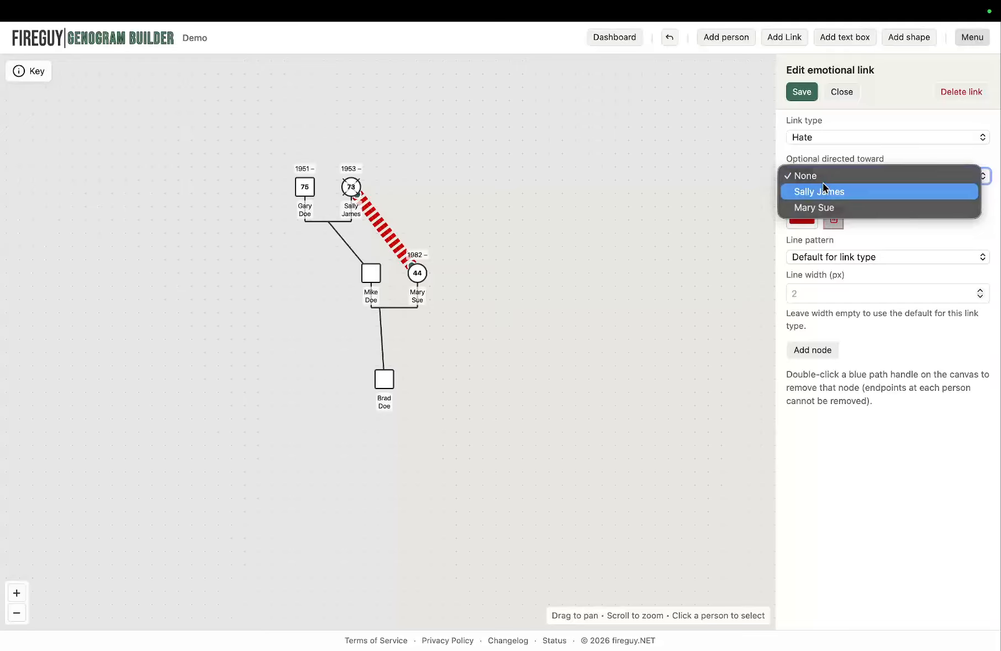
left_click(823, 193)
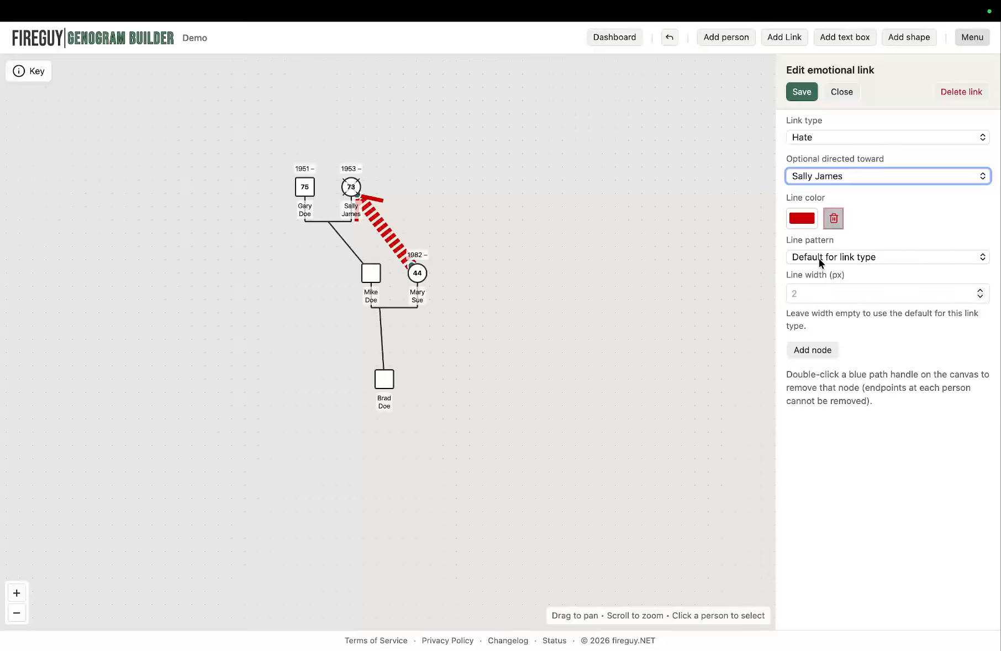
Add three path nodes to the Hate link and move them outward to route the line around the open area beside the family
left_click(901, 324)
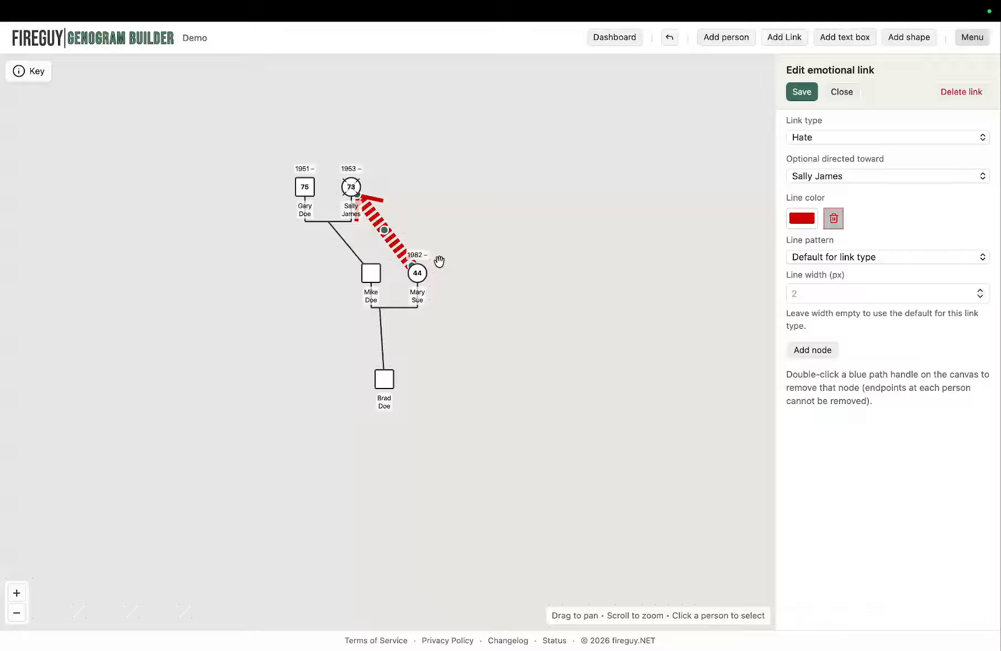
left_click_drag(420, 227, 440, 136)
left_click(800, 350)
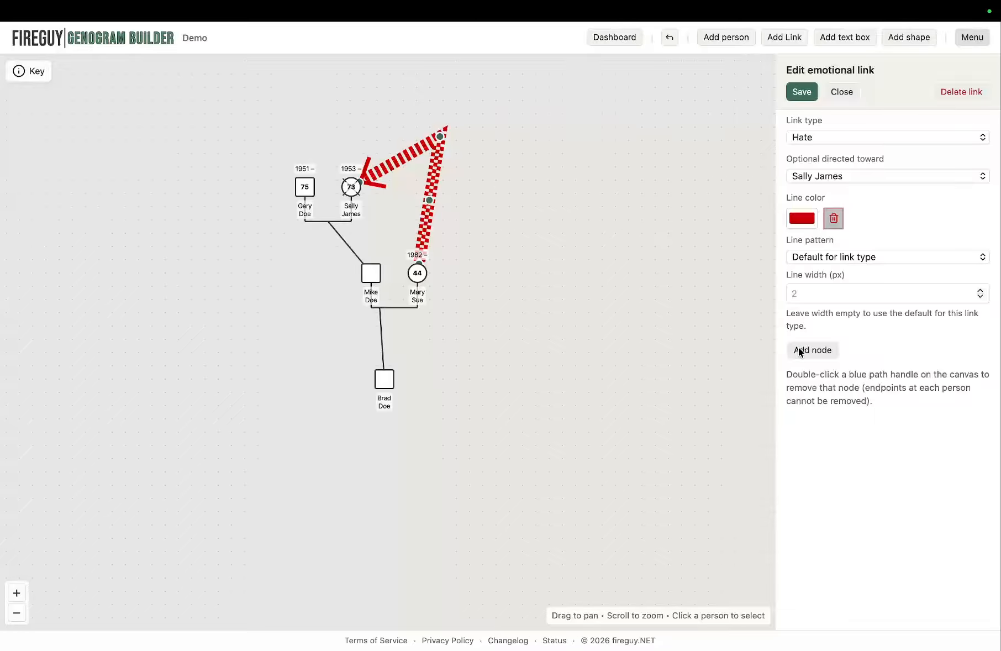
left_click_drag(431, 200, 489, 279)
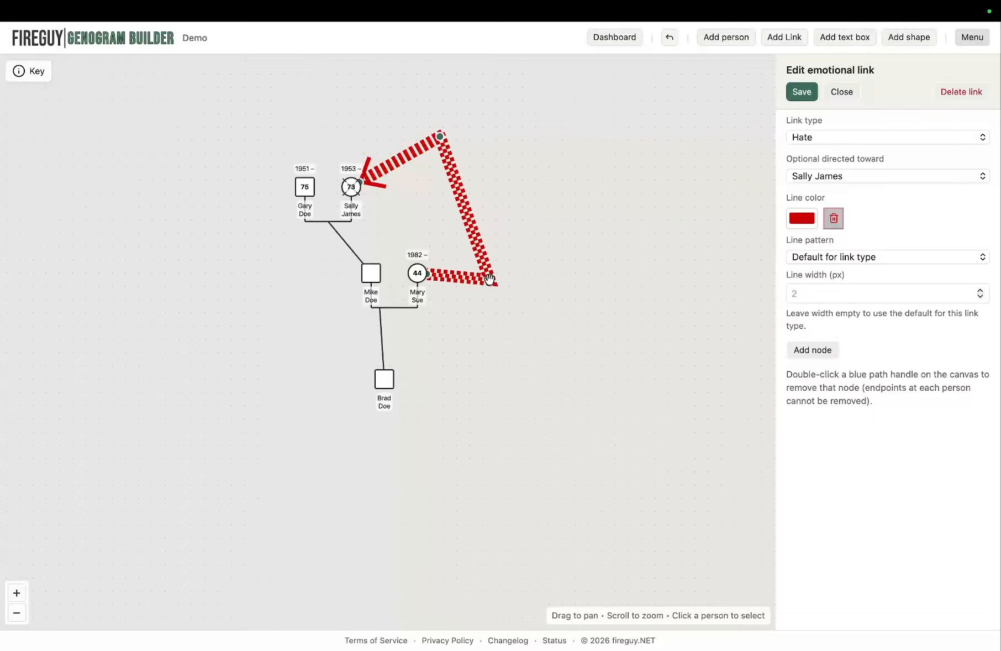
left_click(820, 352)
left_click_drag(465, 208, 525, 183)
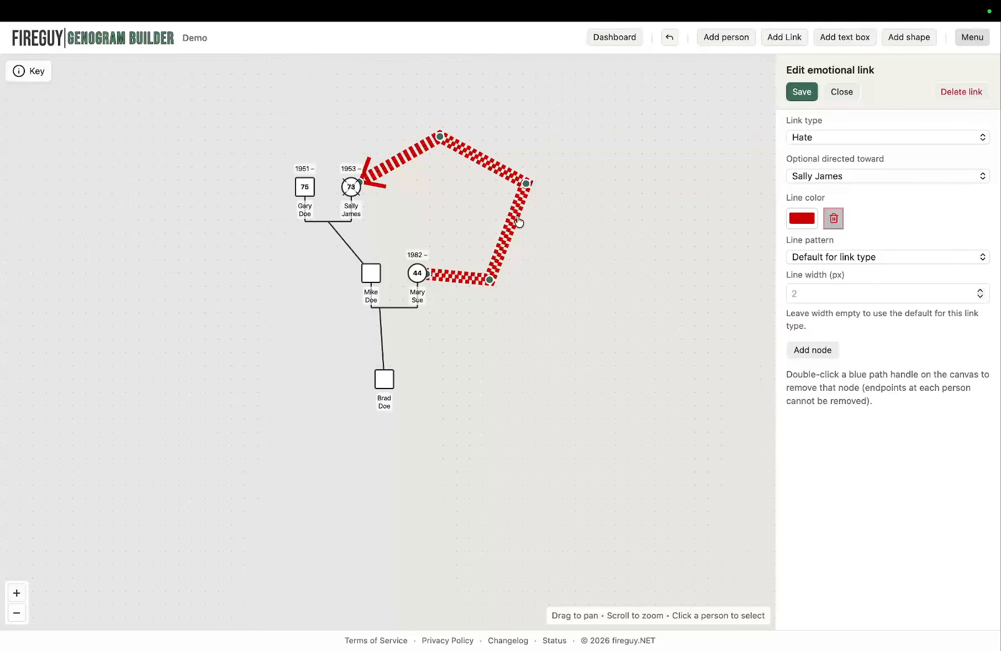
Remove the path node nearest the grandmother, move the outer node up above the lower one, and save the Hate link
double_click(440, 135)
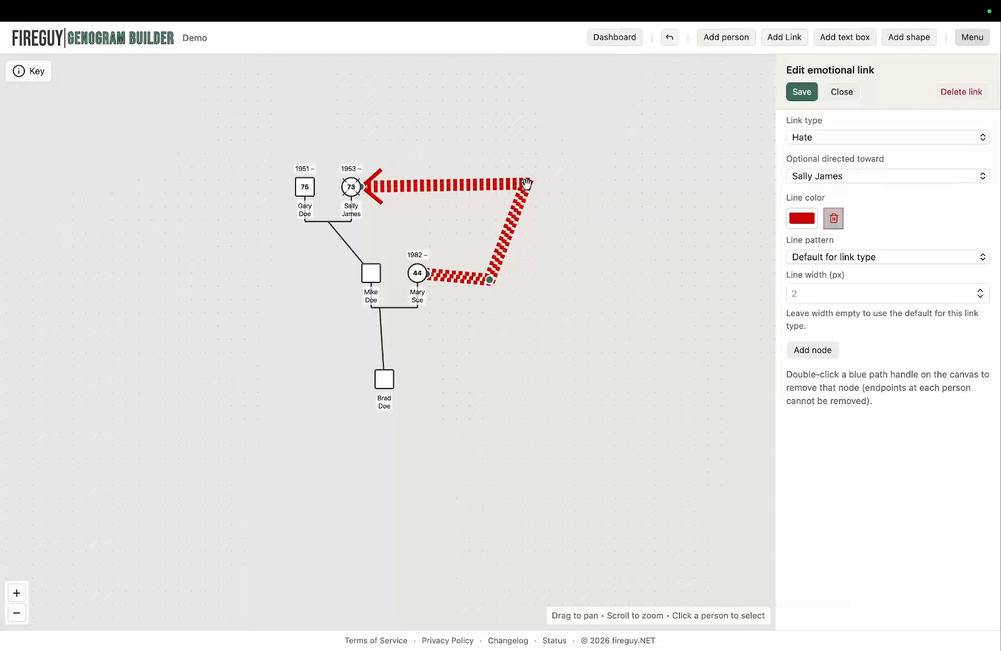
left_click_drag(526, 183, 484, 139)
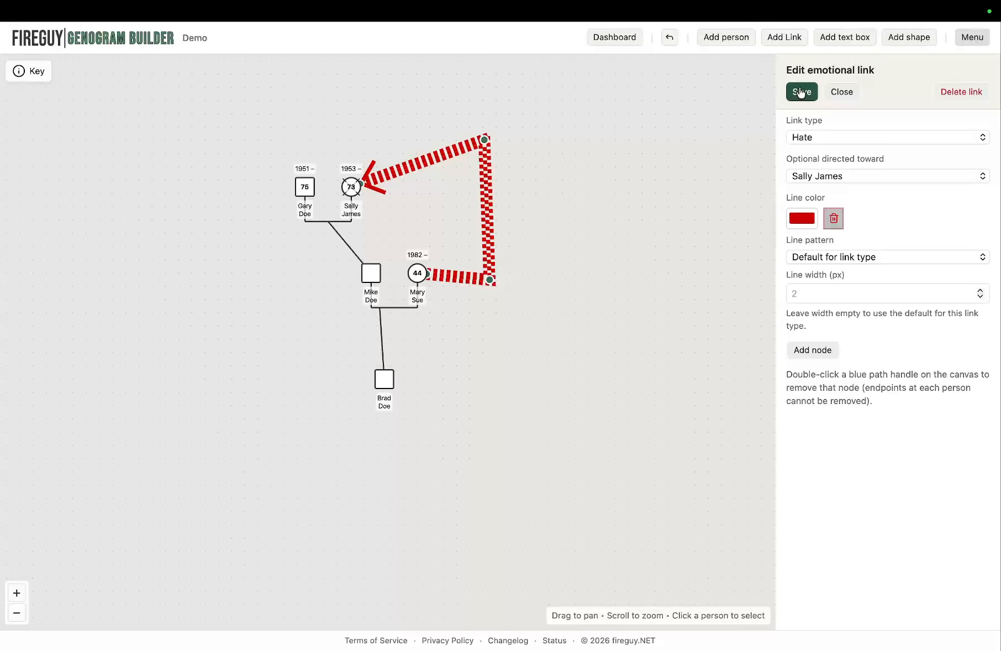
left_click(800, 92)
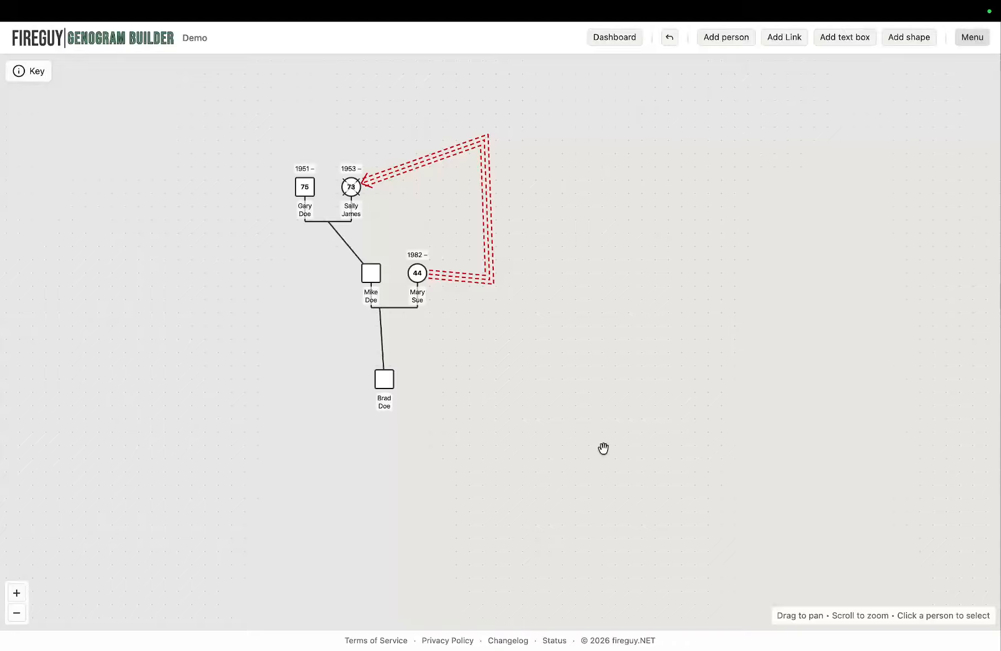
Review the symbol legend, including its option to show all symbols, and close it
left_click(33, 74)
left_click(144, 75)
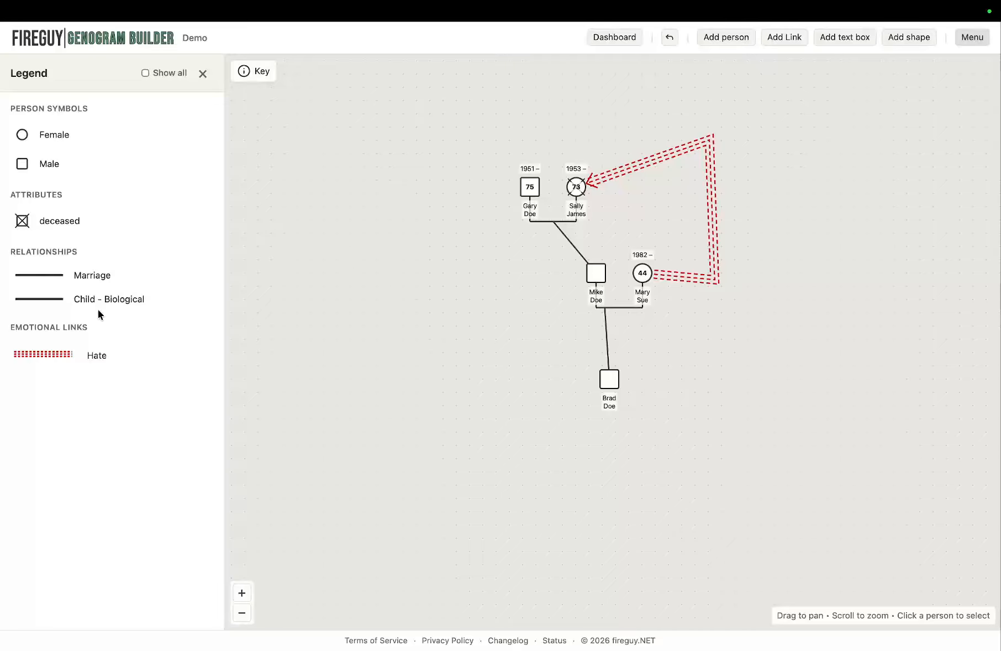
left_click(203, 76)
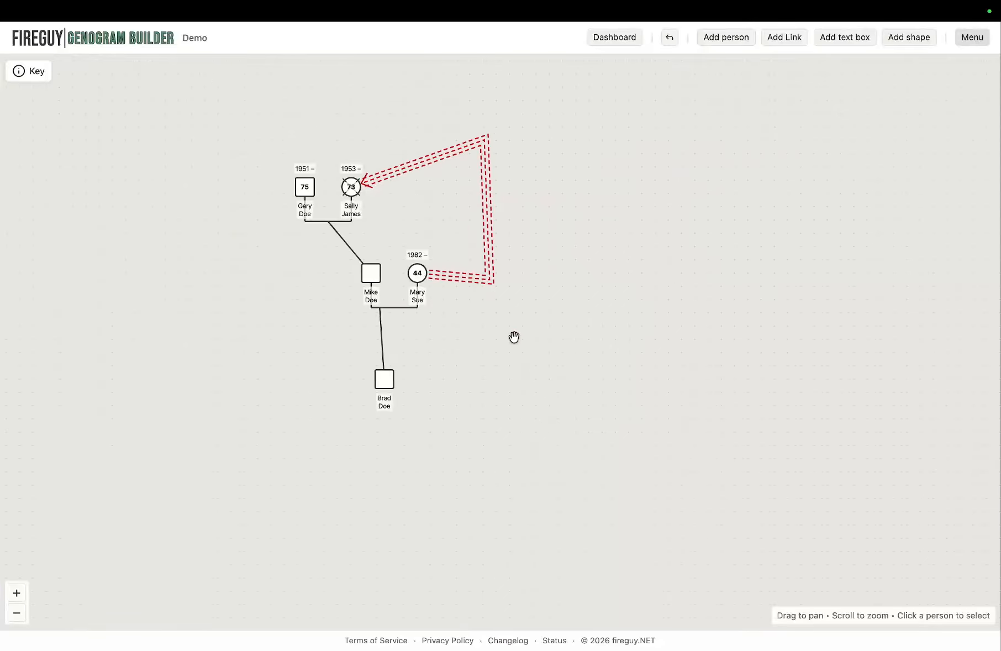
left_click_drag(291, 303, 351, 367)
left_click(16, 593)
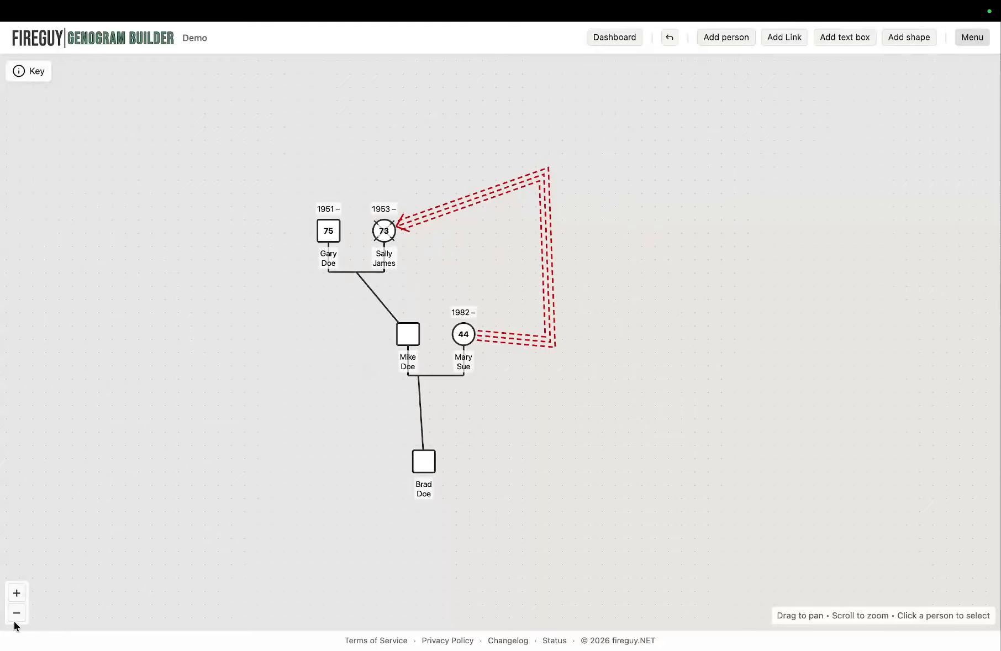
left_click(16, 613)
left_click_drag(331, 344, 346, 339)
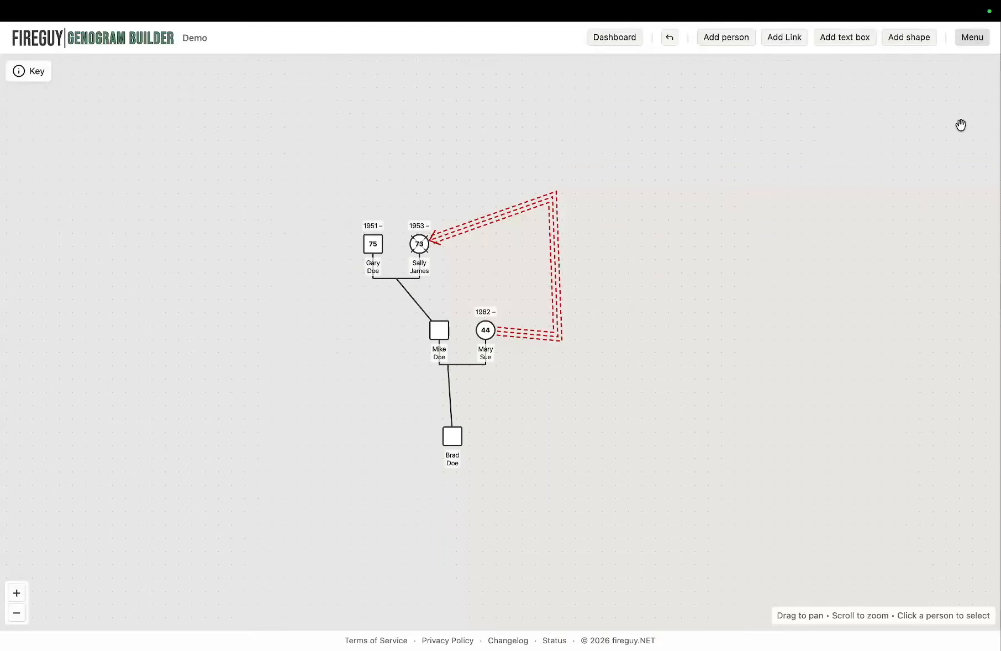
Add a text box in the empty space above the older couple
left_click(841, 39)
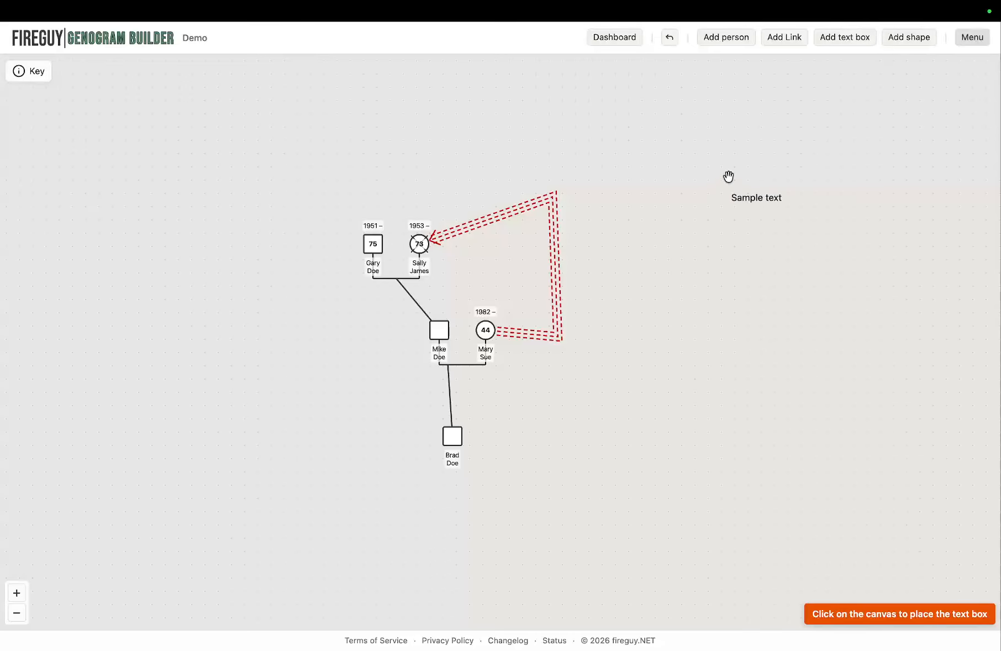
left_click(309, 138)
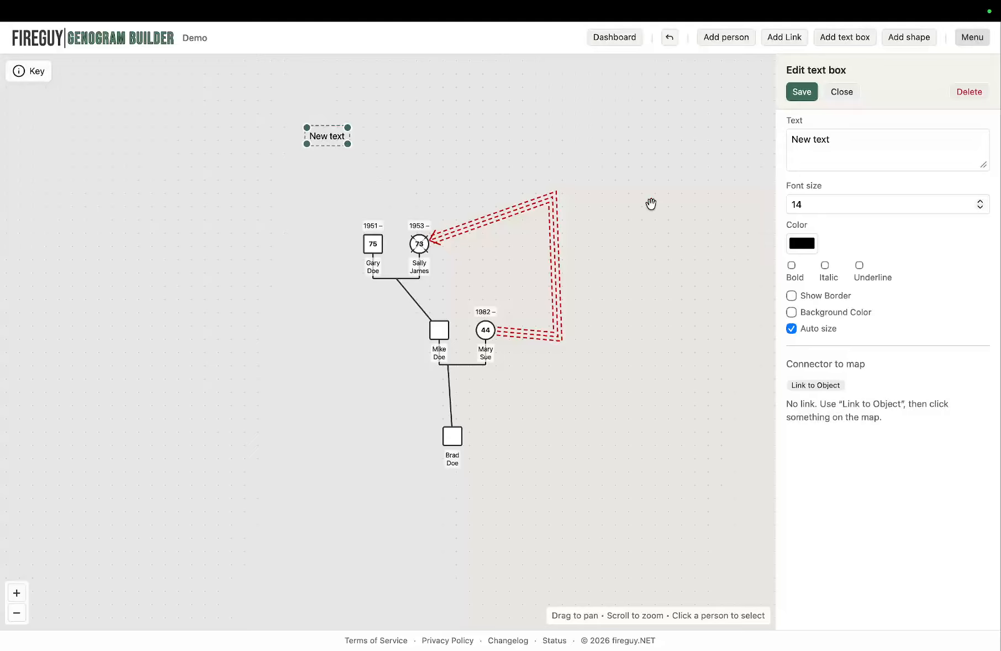
left_click(830, 164)
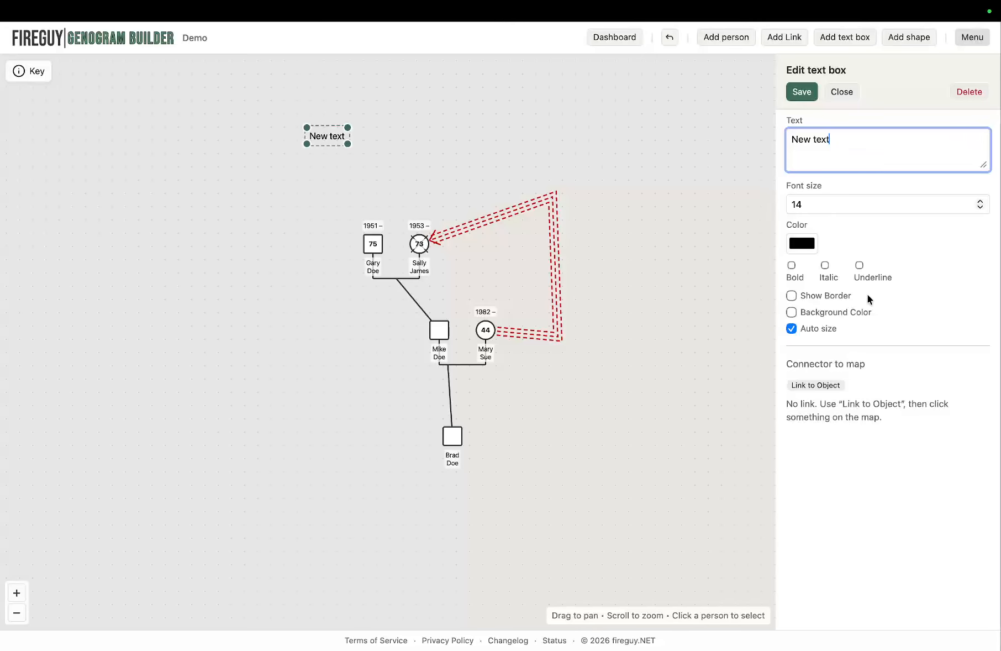
Try a border and a semi-transparent background color on the text box
left_click(791, 296)
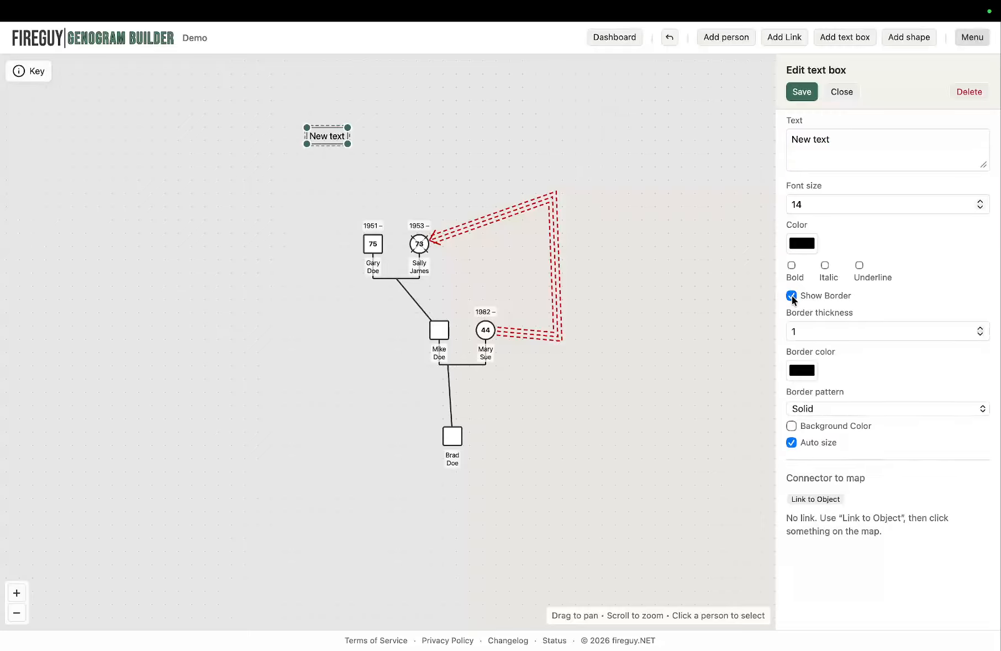
left_click(792, 295)
left_click(791, 312)
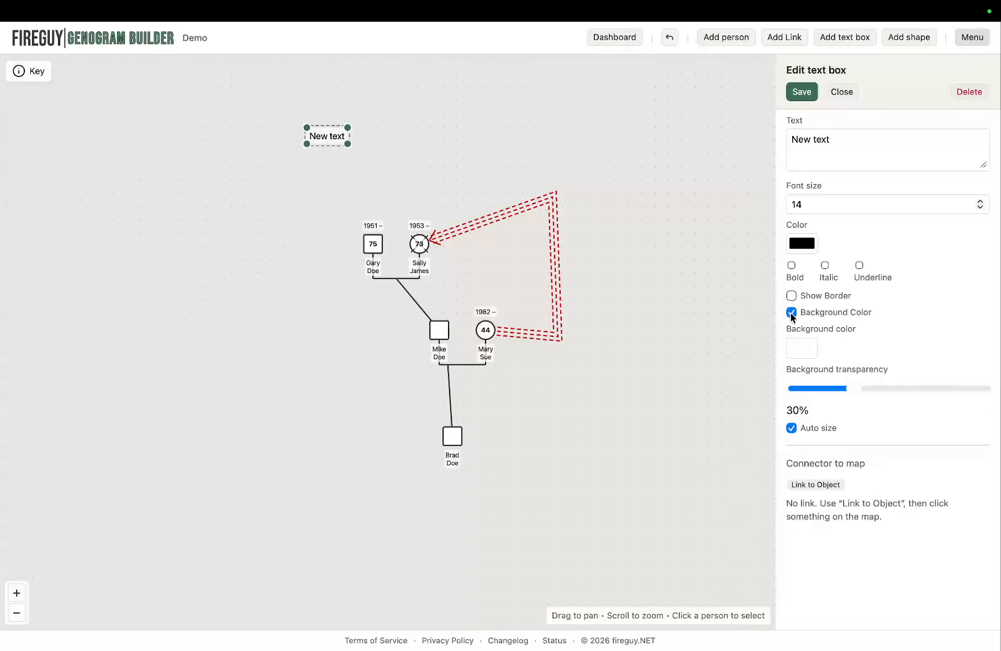
left_click_drag(853, 388, 833, 389)
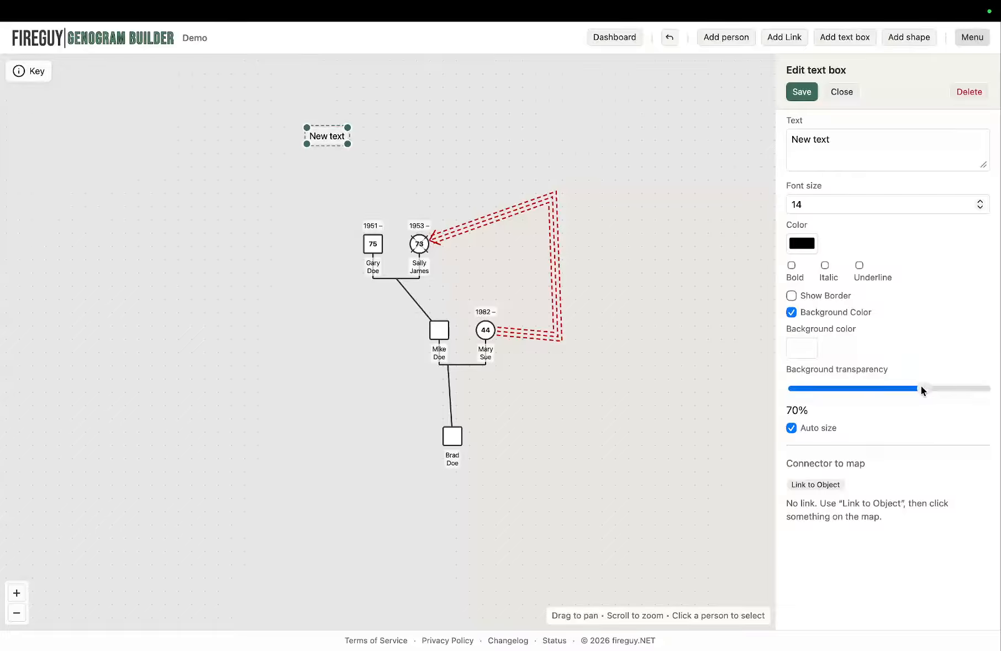
left_click(792, 312)
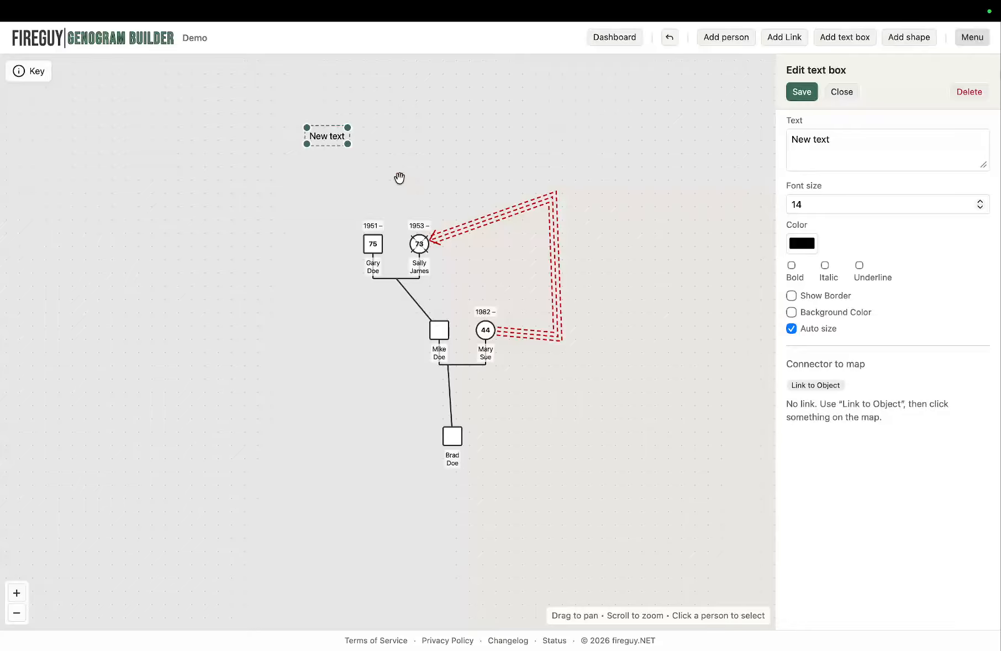
Enlarge the text box to about 103 wide by 32 high and move it above the grandmother
left_click_drag(350, 146, 297, 128)
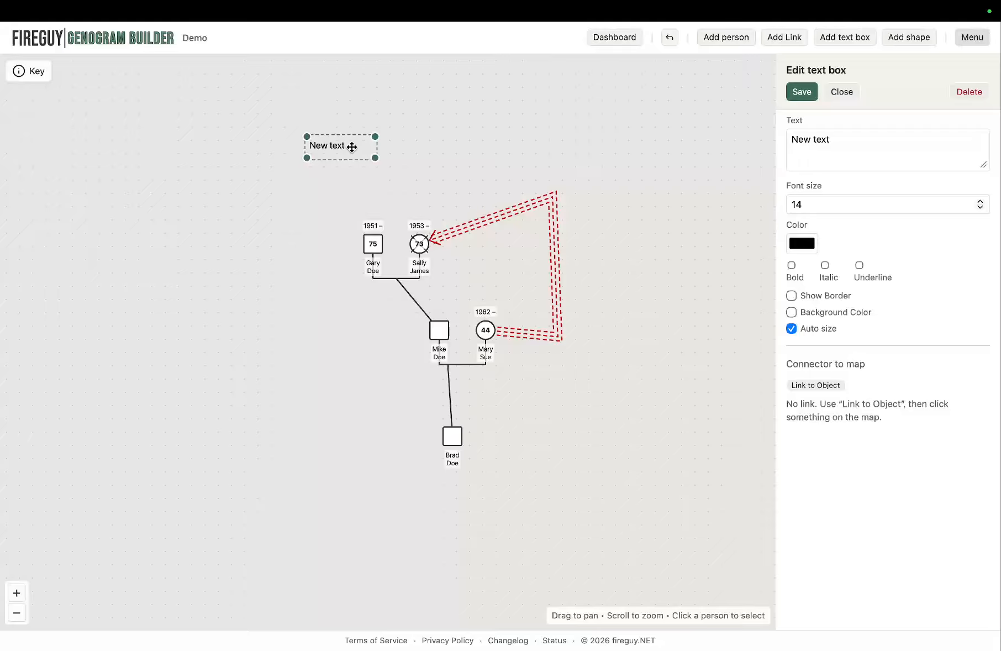
left_click_drag(352, 147, 451, 137)
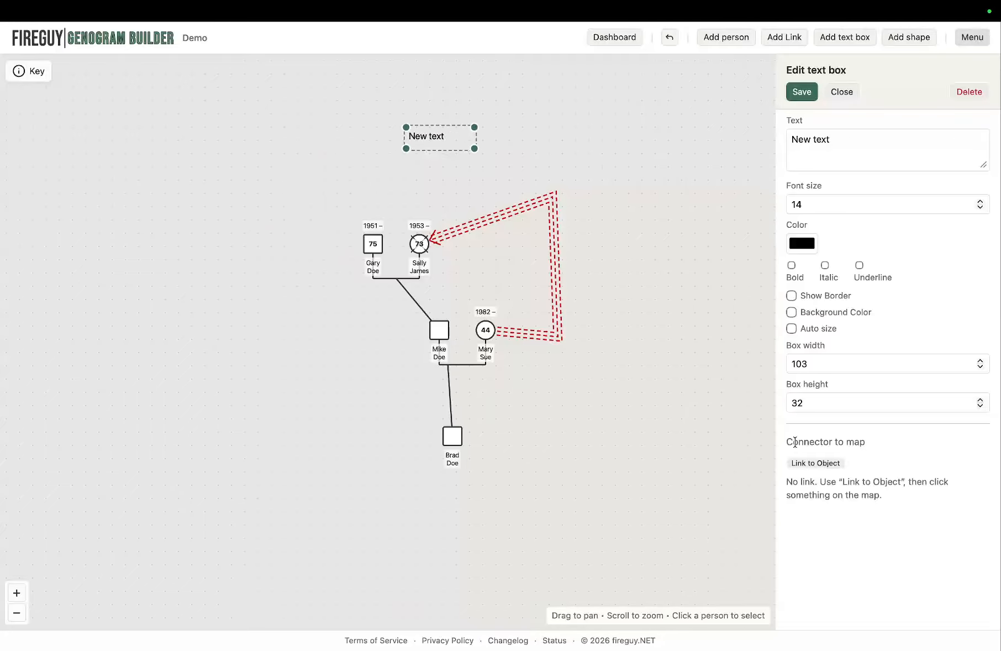
Link the text box to the grandfather with a connector and move the box beside and slightly below him
left_click(810, 463)
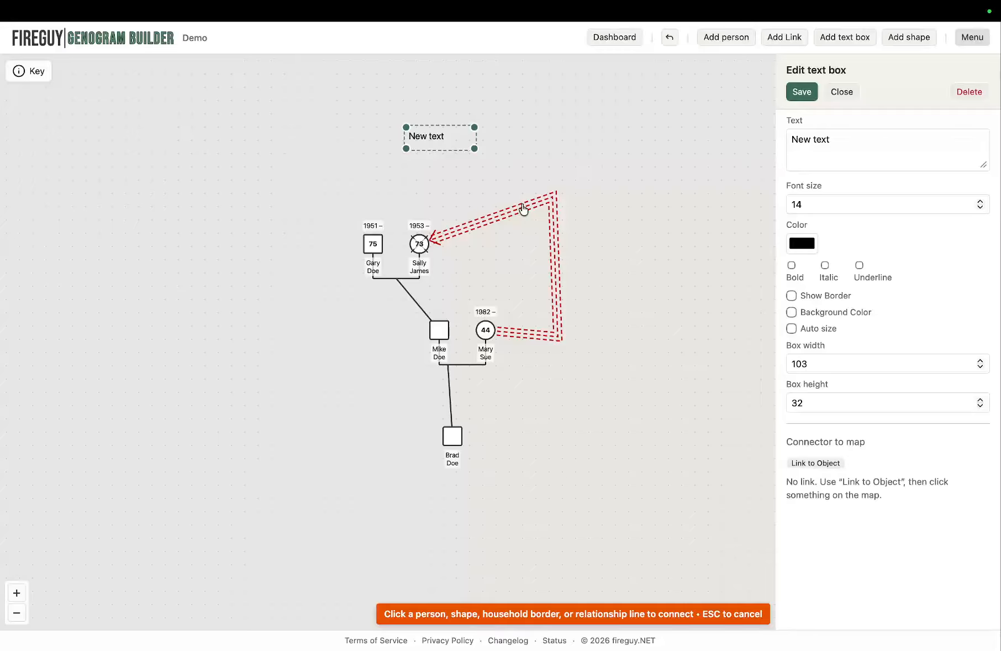
left_click(372, 243)
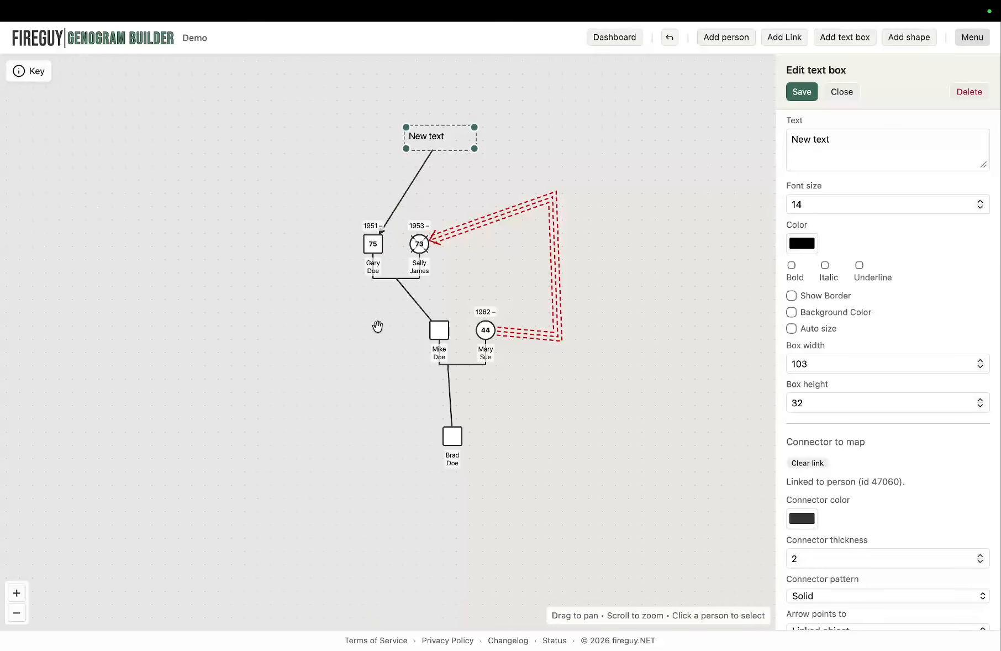
left_click_drag(442, 140, 229, 293)
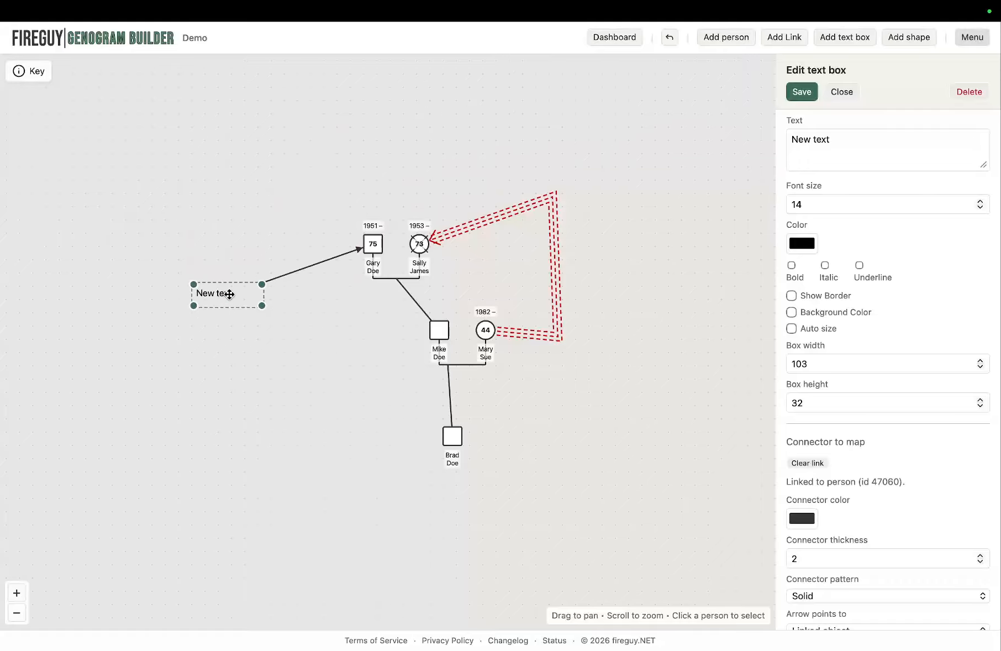
Try making the connector's arrow point to the text box instead of the linked person
scroll(869, 520, "down", 1)
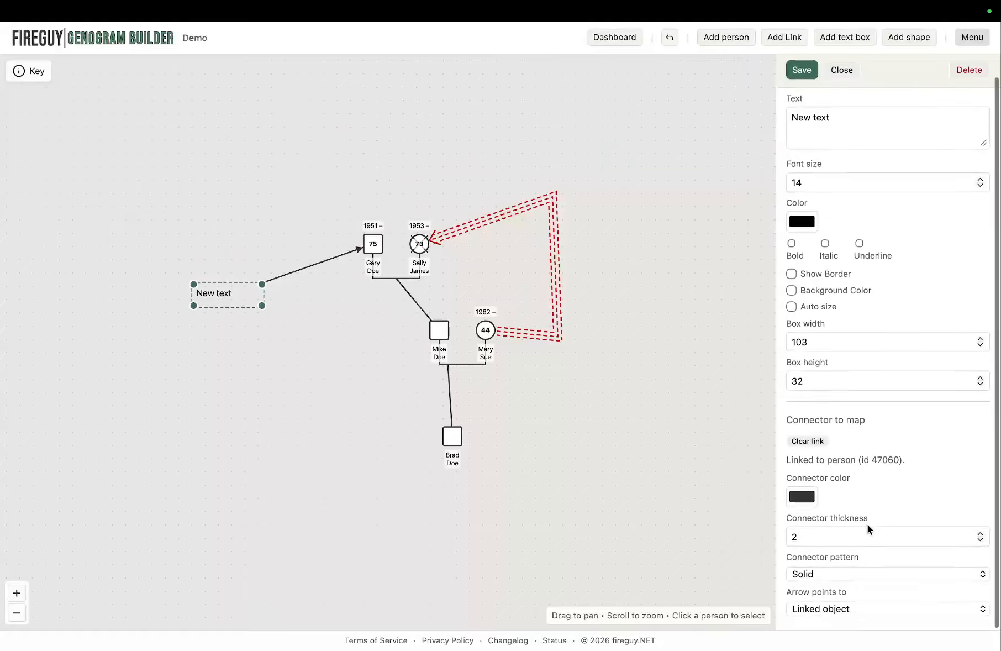
left_click(814, 610)
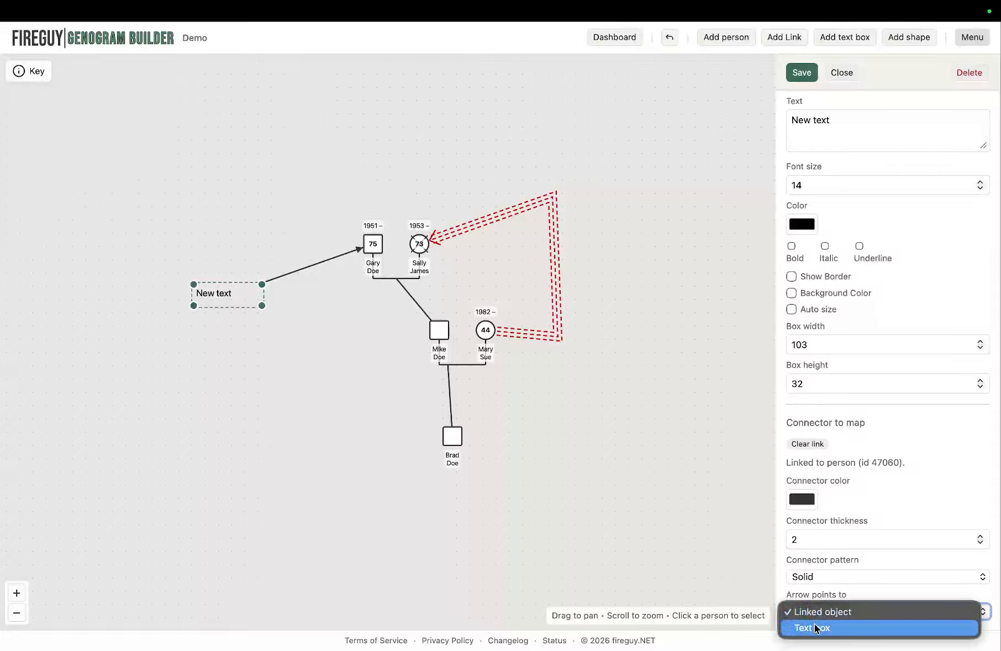
left_click(814, 628)
left_click_drag(230, 313, 233, 270)
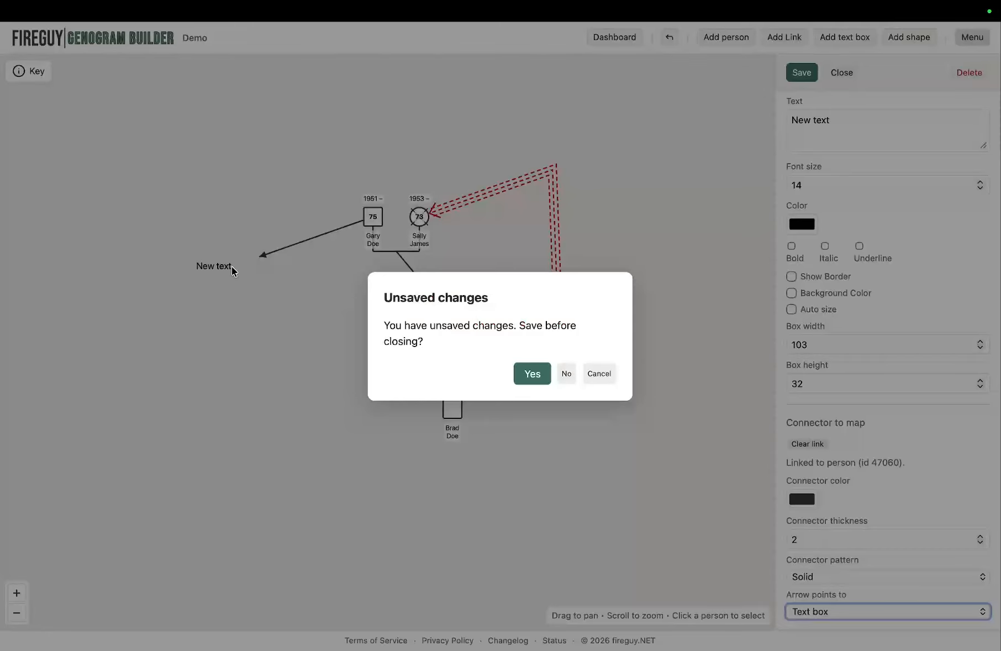
left_click(598, 373)
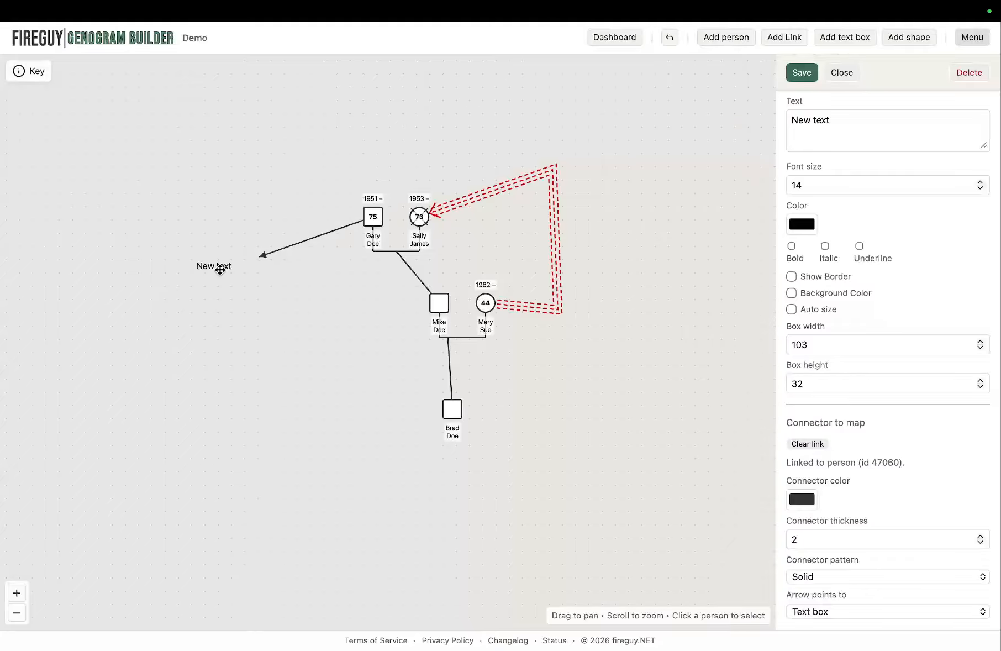
left_click(226, 296)
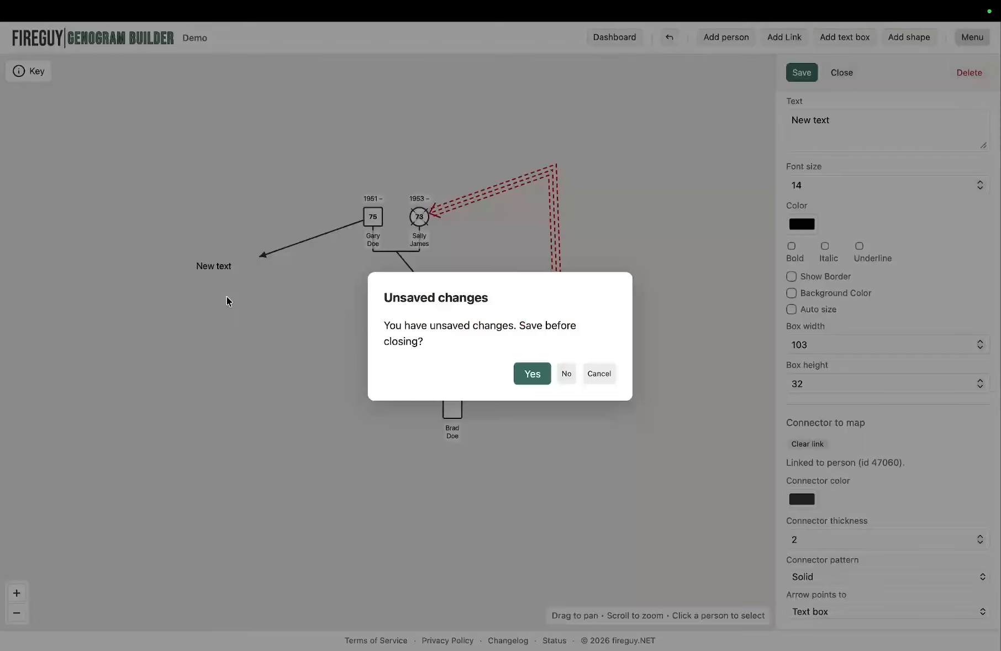
left_click(598, 374)
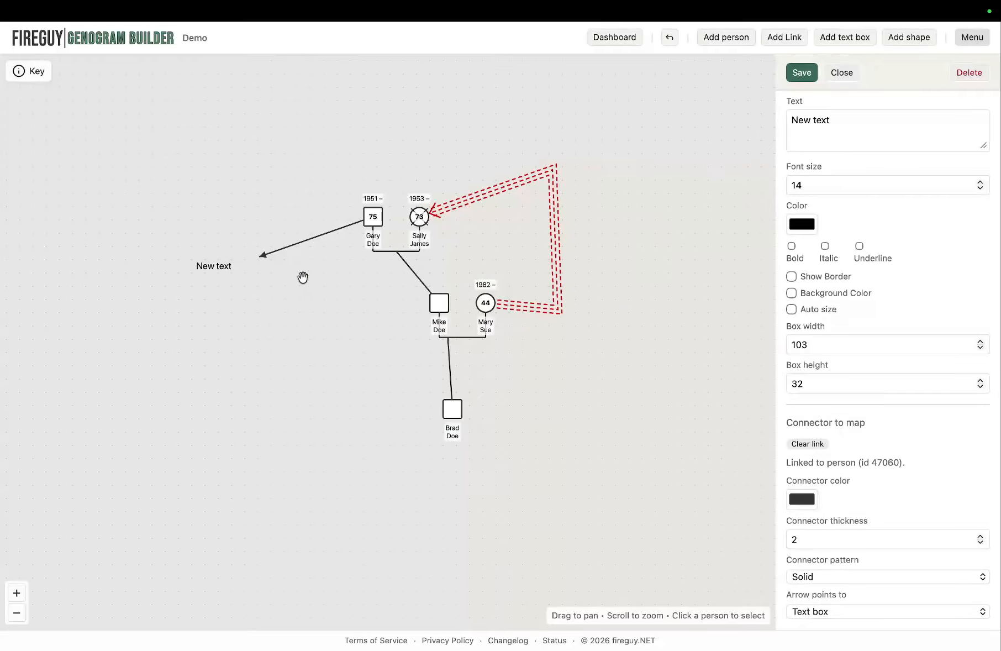
left_click(214, 265)
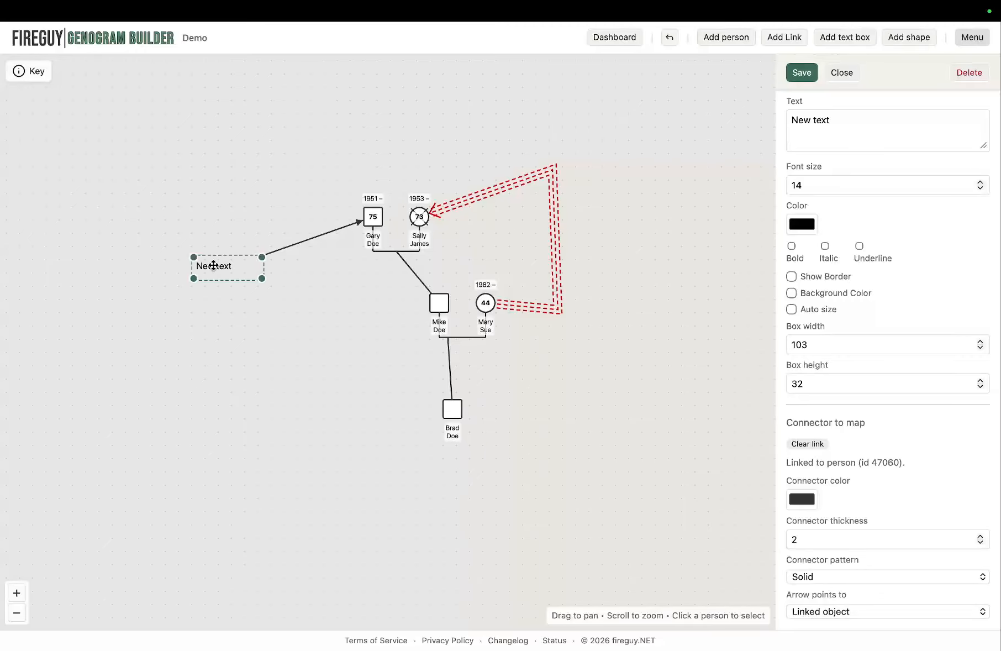
Move the linked text box above the grandfather and save it
left_click_drag(213, 266, 318, 127)
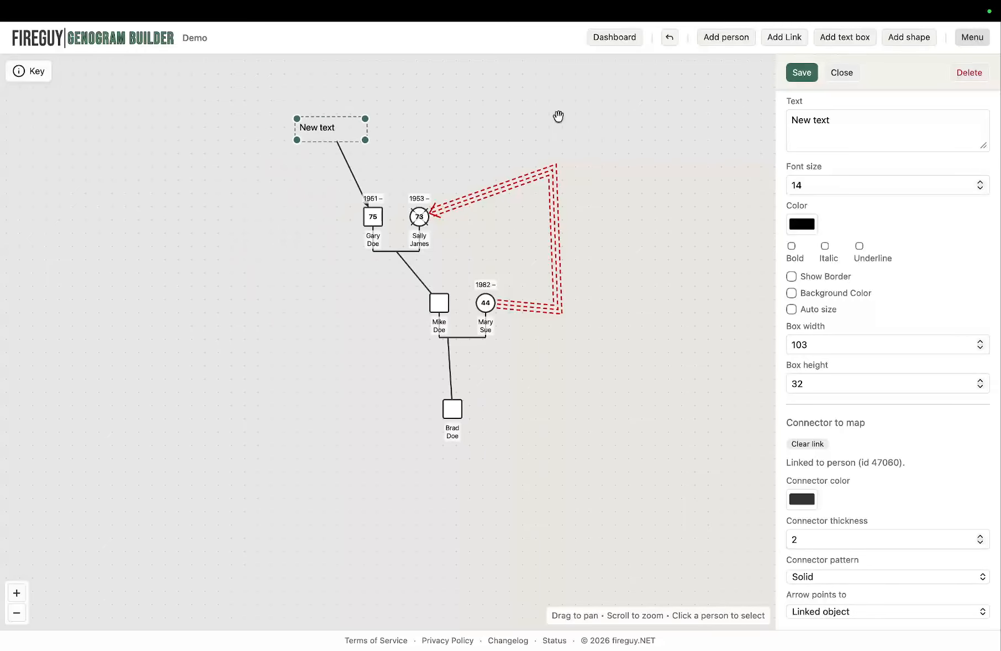
scroll(831, 243, "up", 1)
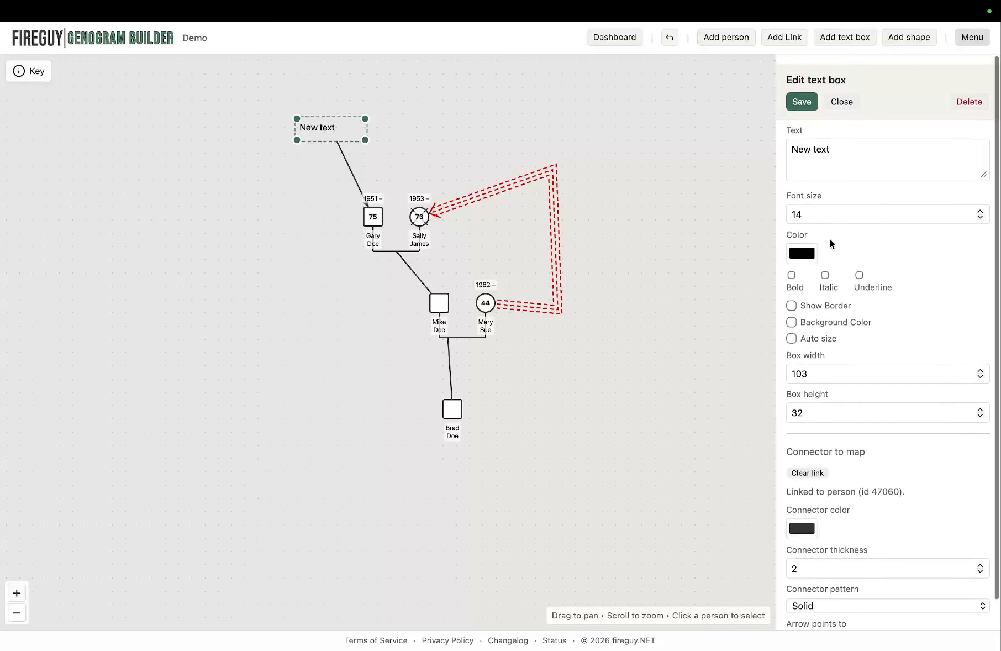
left_click(801, 93)
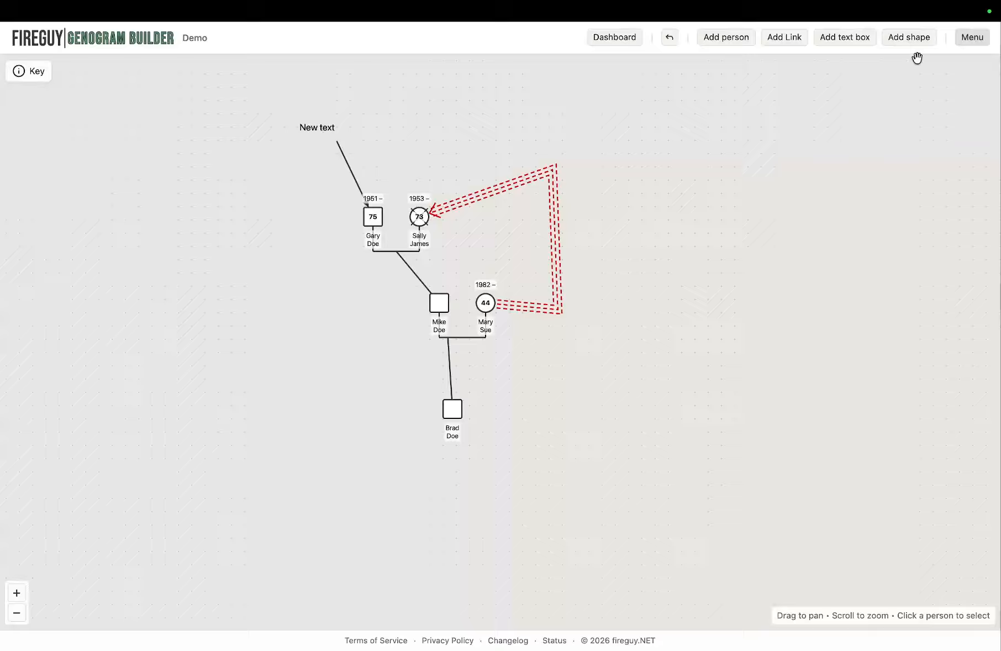
Draw a circle shape in the empty area beside the grandparents and move it over the couple
left_click(909, 39)
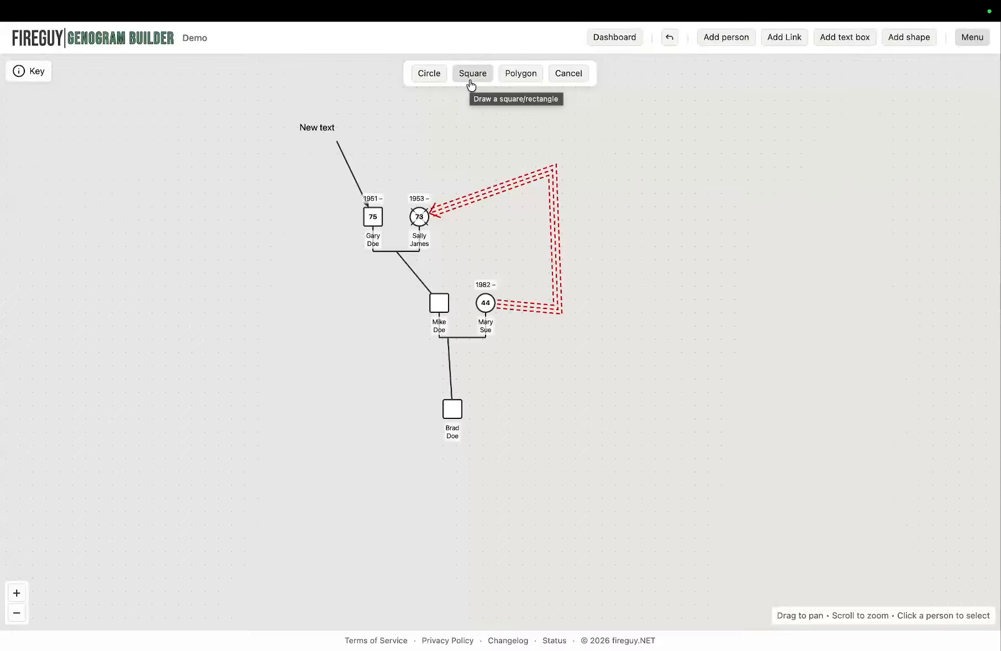
left_click(427, 77)
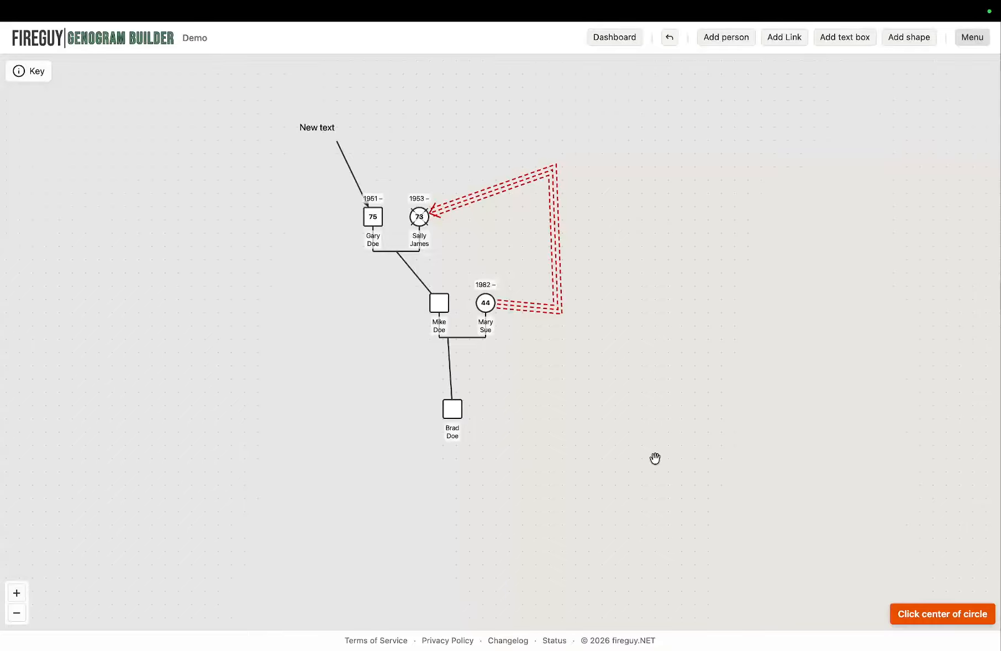
left_click(254, 227)
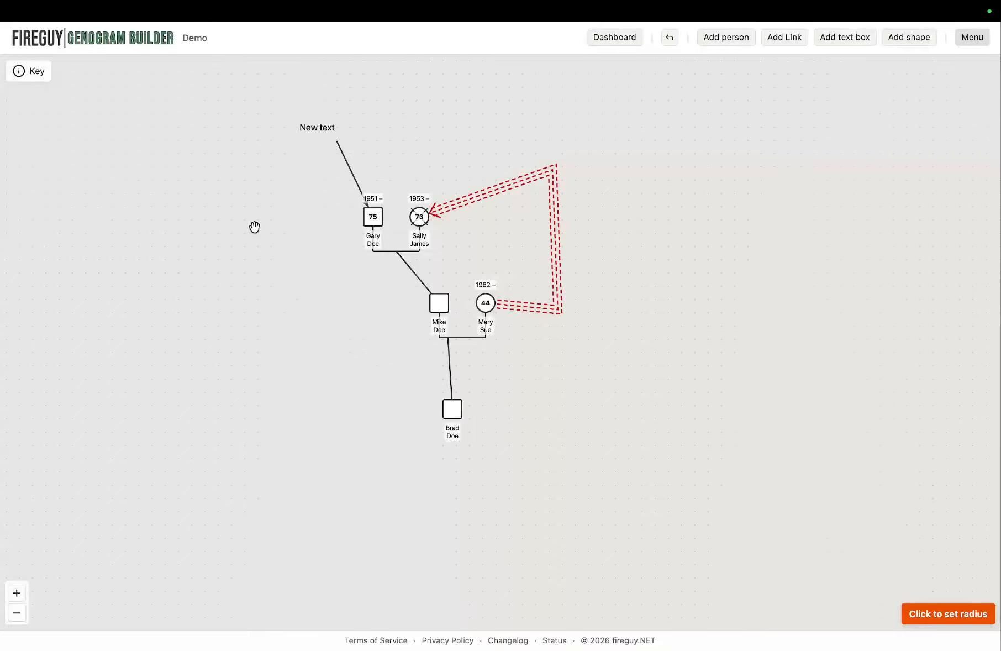
left_click(331, 277)
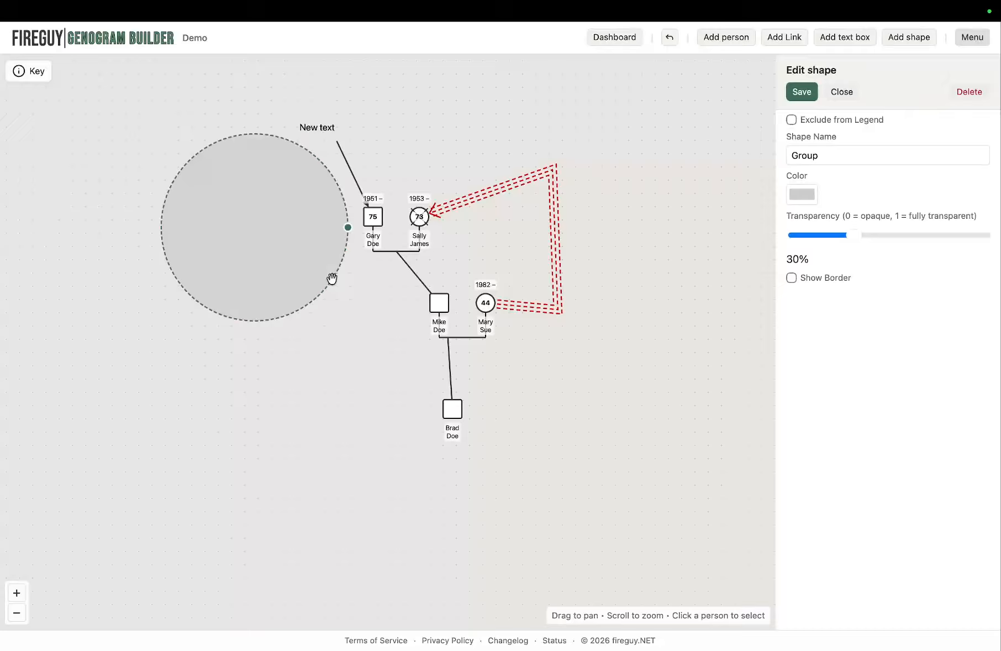
left_click_drag(260, 241, 397, 240)
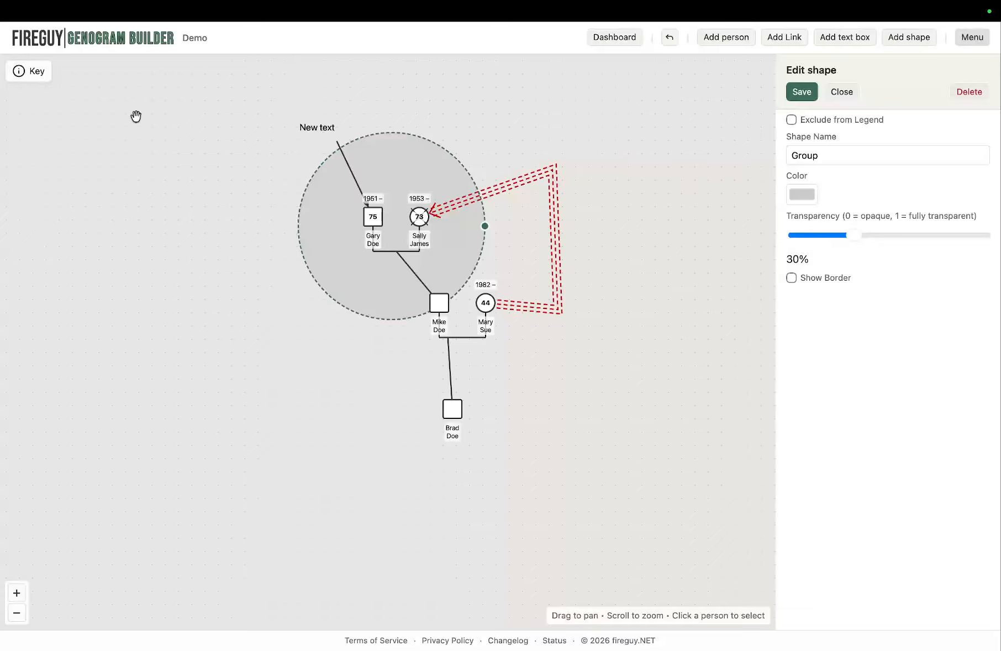
Open the legend and try excluding the circle shape from it
left_click(41, 78)
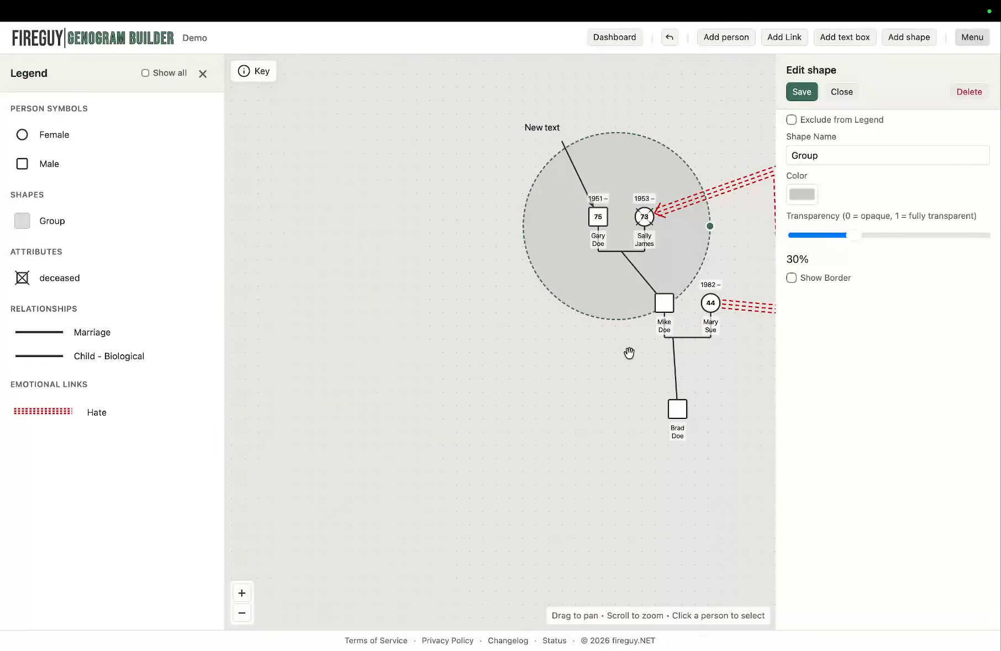
left_click(791, 120)
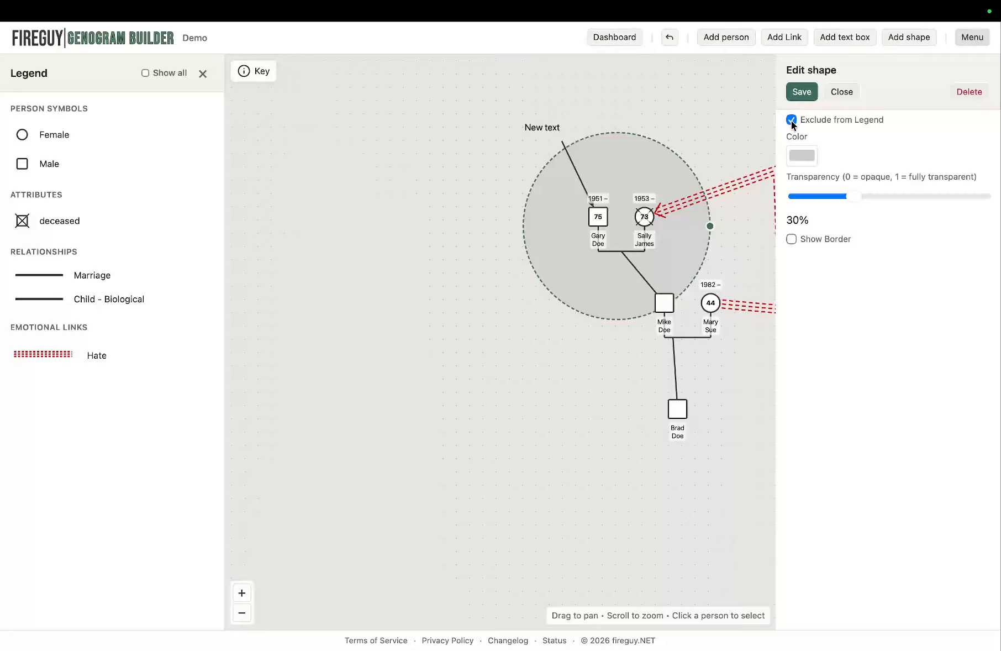
left_click(792, 120)
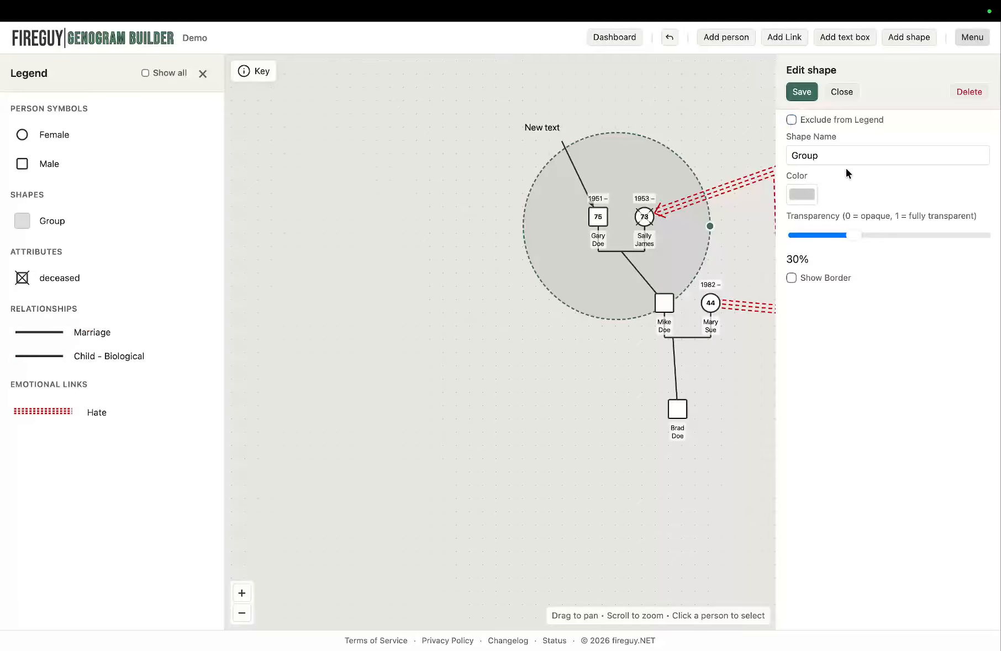
Name the circle Schoolteacher, color it teal blue with 70% transparency and no border, and save it
left_click_drag(846, 157, 756, 151)
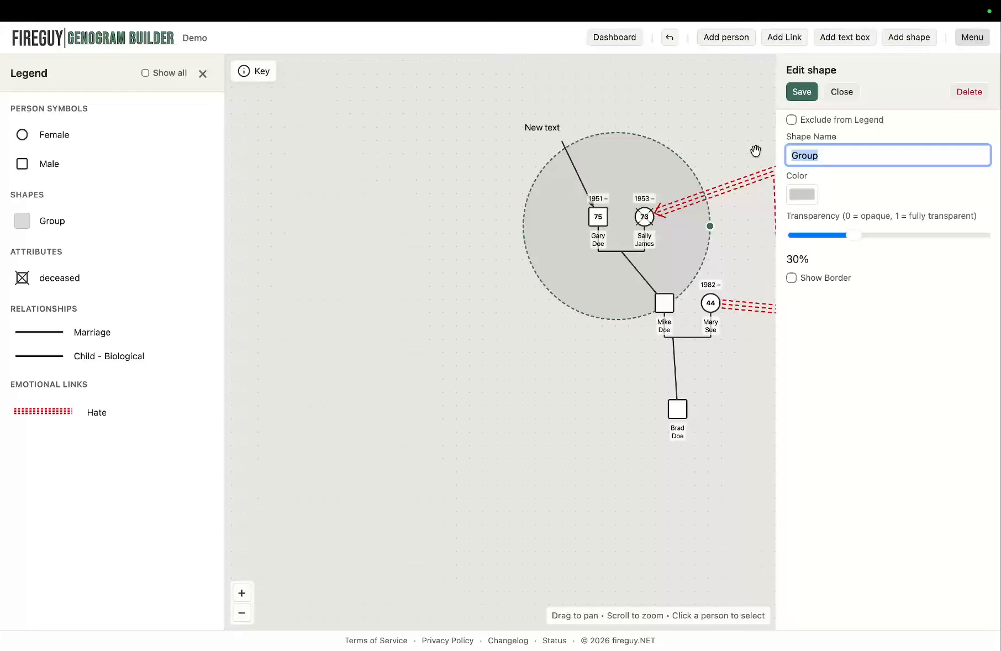
type("Schoolteacher")
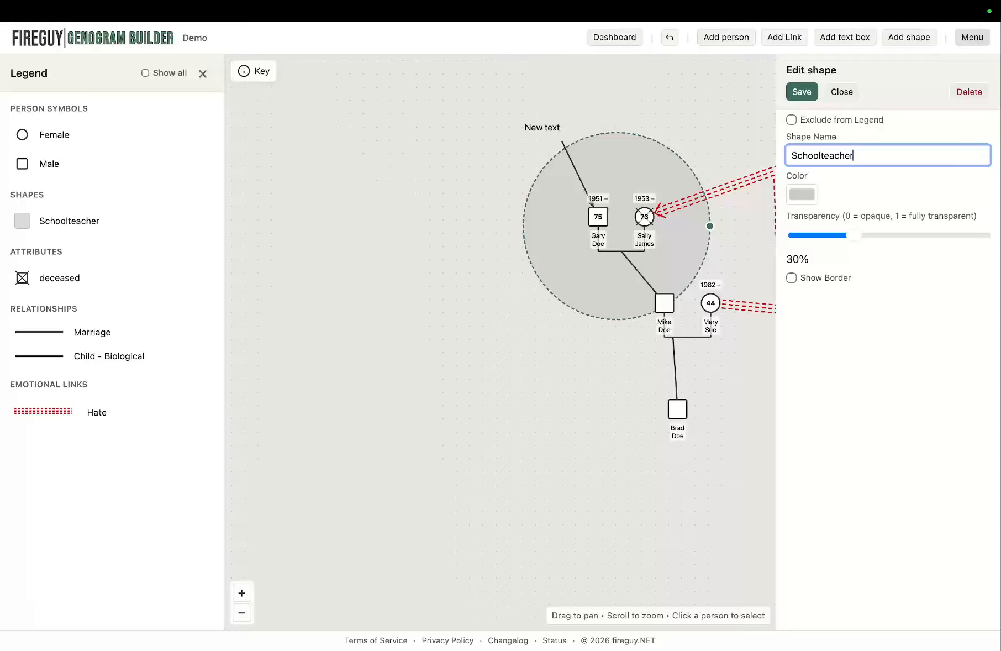
left_click(803, 198)
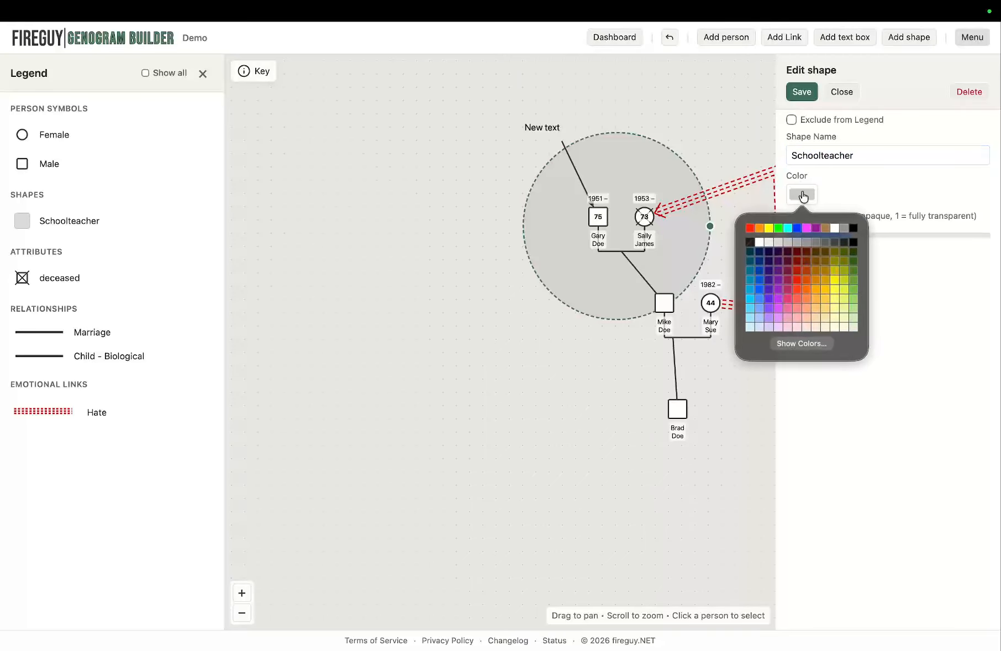
left_click(750, 268)
left_click_drag(853, 237, 924, 236)
left_click(792, 277)
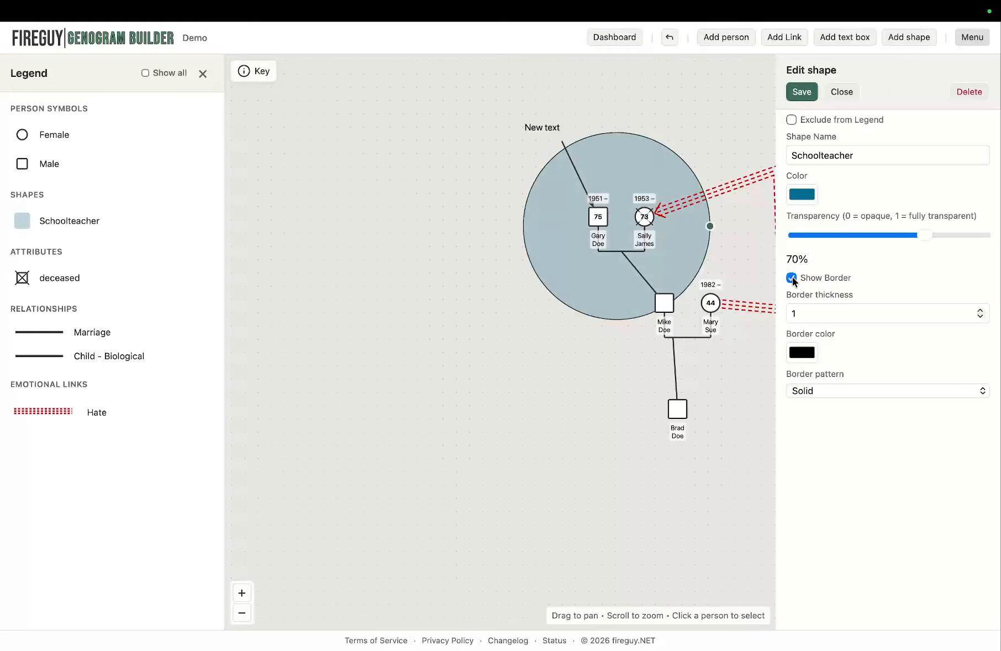
left_click(791, 277)
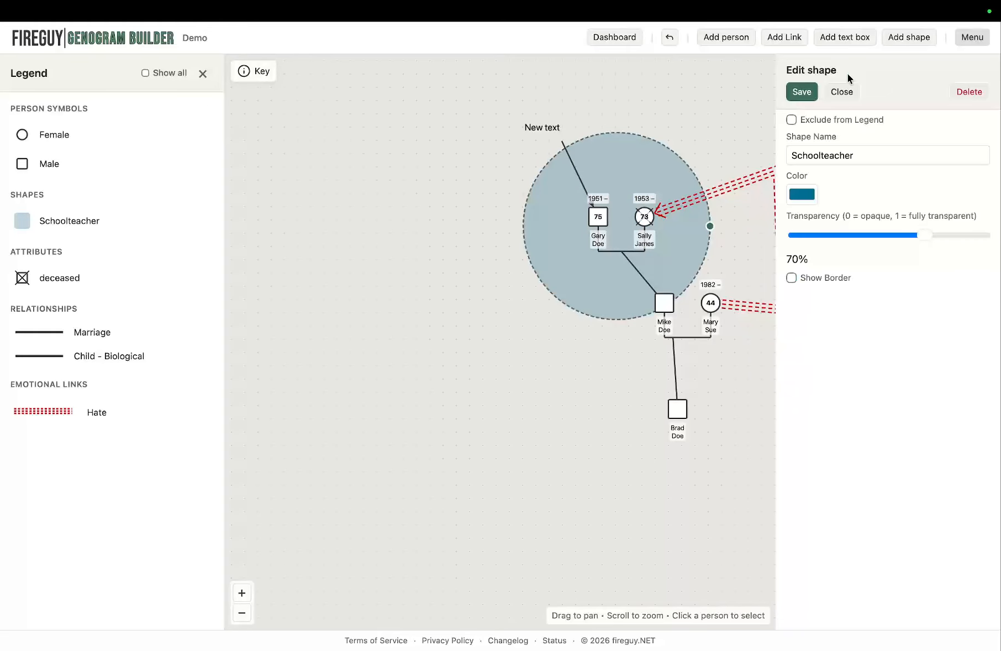
left_click(802, 92)
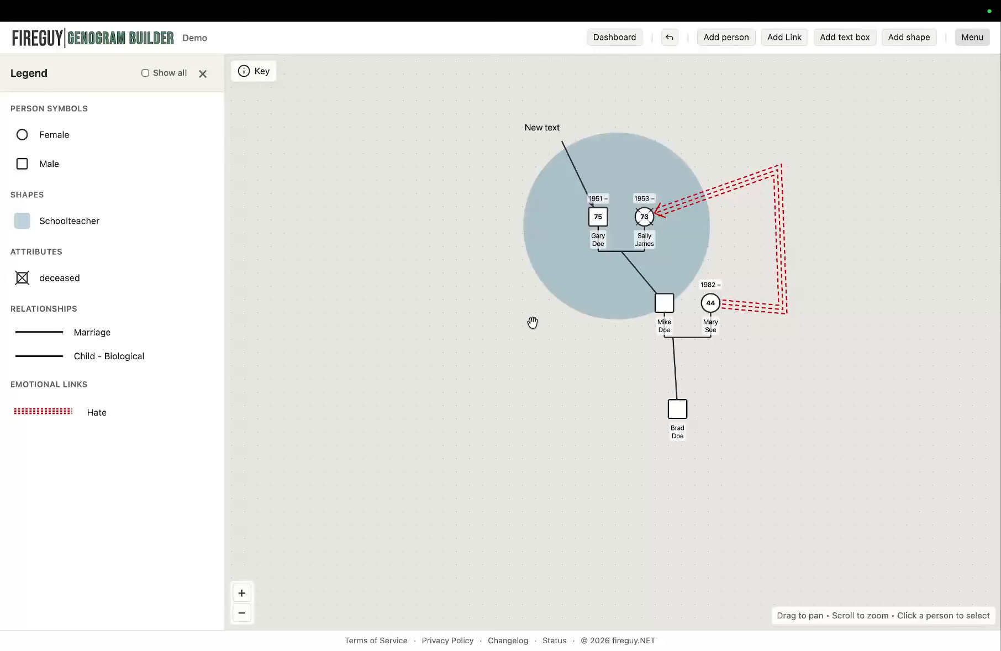
Nudge the Schoolteacher circle slightly down and to the right around the grandparents and save it
left_click(556, 246)
mouse_move(547, 244)
left_mouse_down()
mouse_move(621, 319)
mouse_move(556, 249)
left_mouse_up()
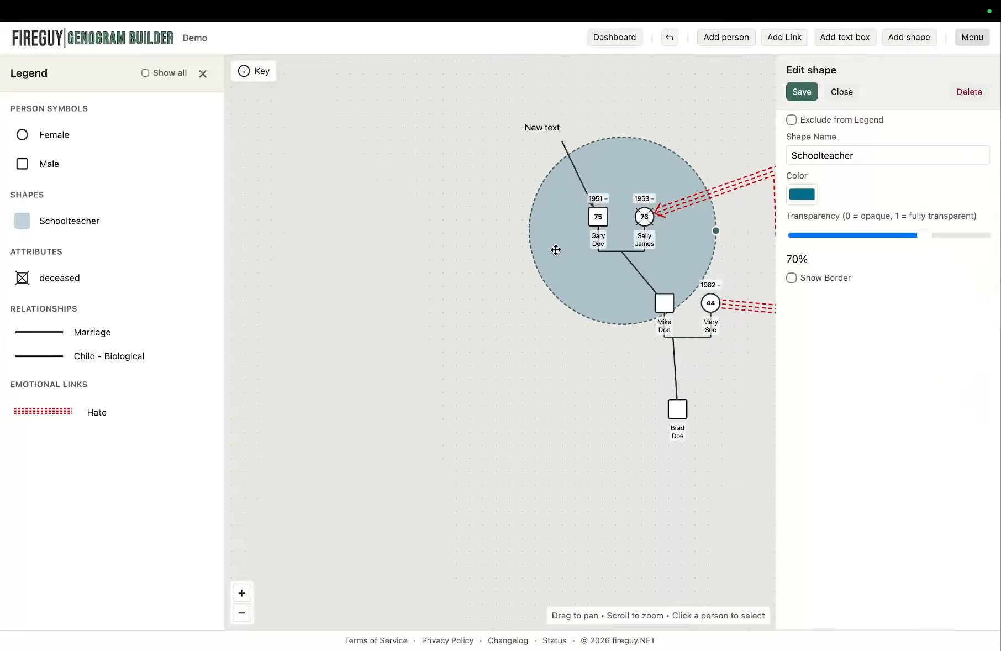
left_click(800, 97)
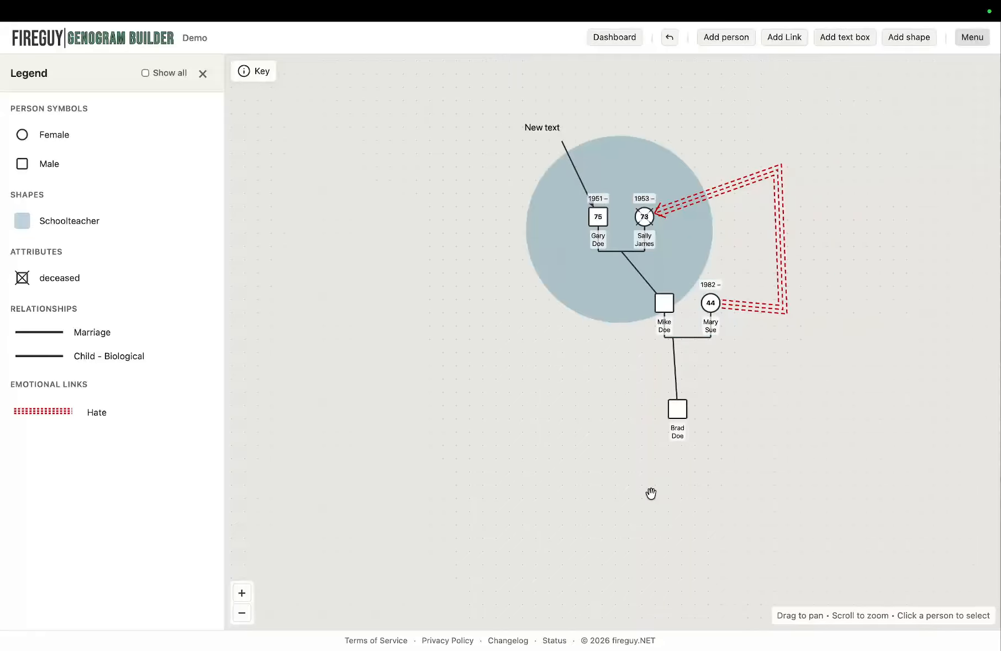
Draw a five-point polygon in the empty area beside the Schoolteacher circle and delete it again
left_click(911, 41)
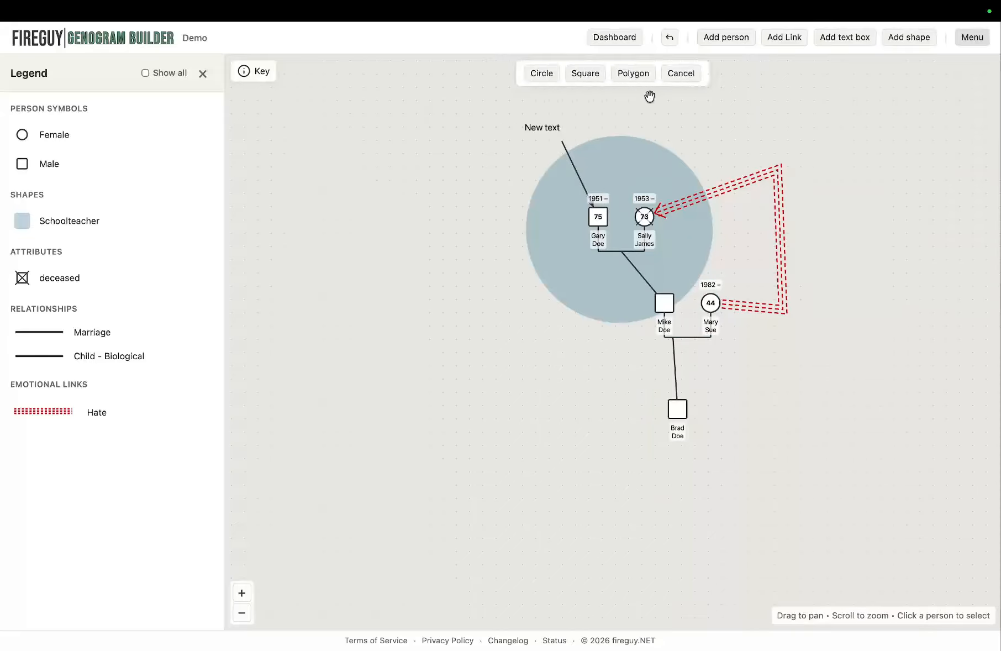
left_click(634, 74)
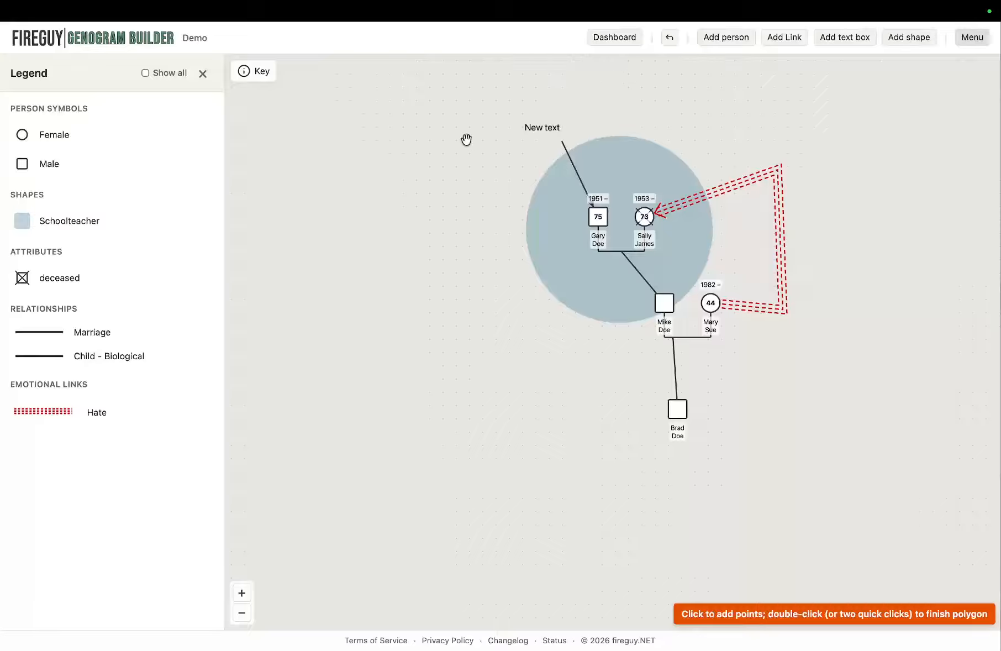
left_click(350, 174)
left_click(285, 363)
left_click(420, 434)
left_click(540, 376)
double_click(450, 190)
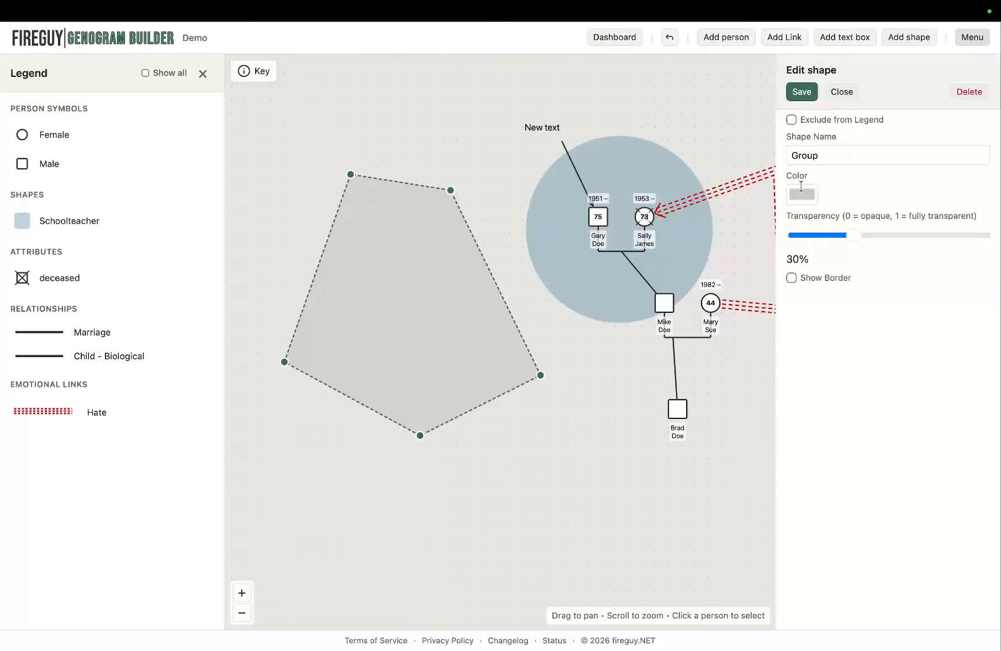
left_click(968, 93)
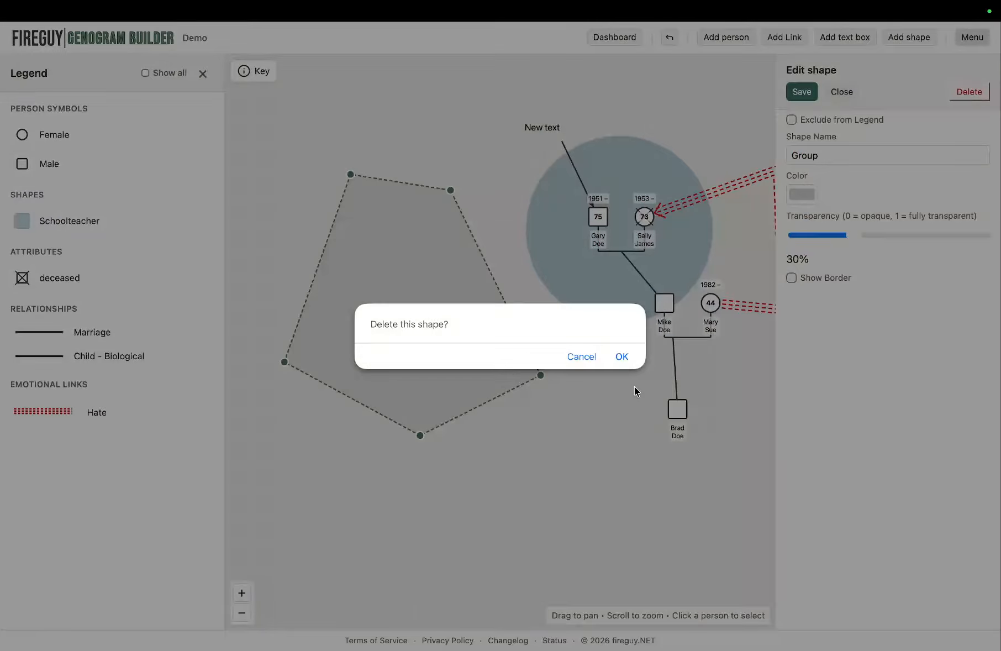
left_click(621, 357)
Open the editor for the youngest-generation son twice and cancel it each time without changes
left_click_drag(616, 393, 551, 461)
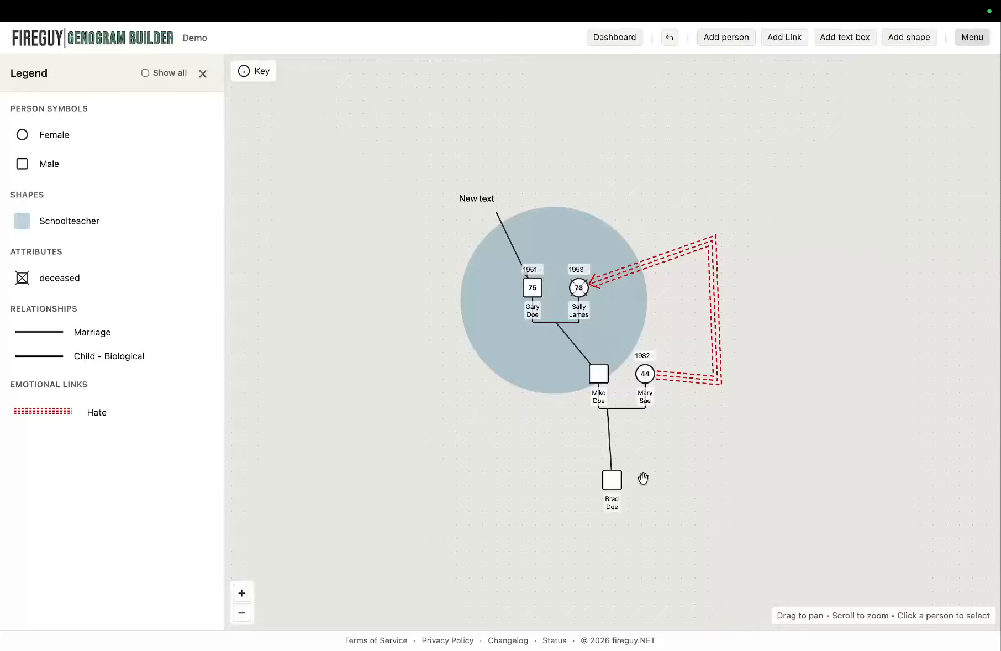
left_click(611, 480)
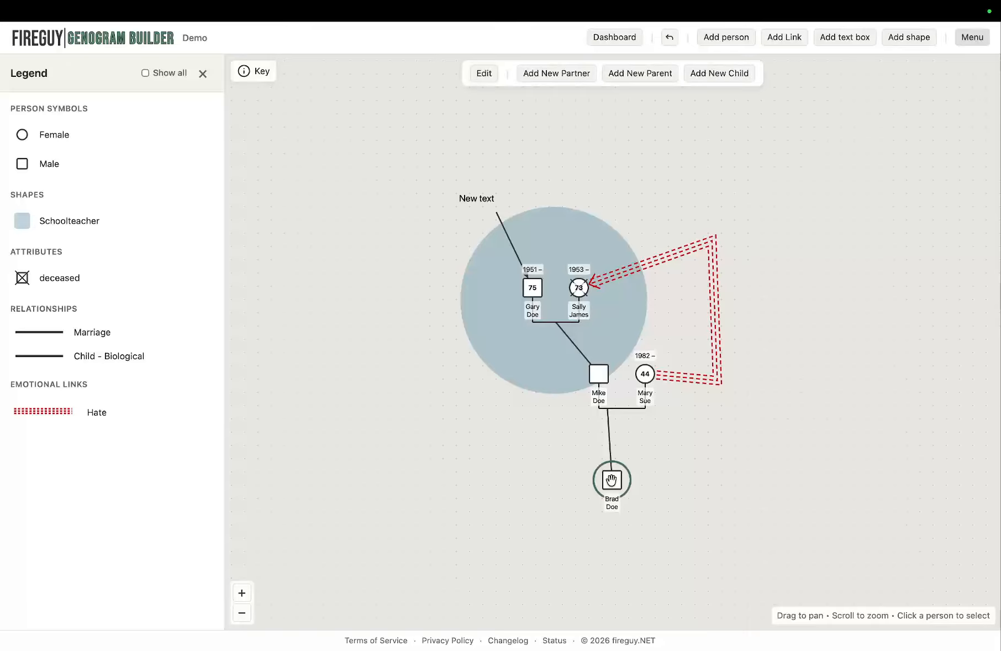
left_click(611, 480)
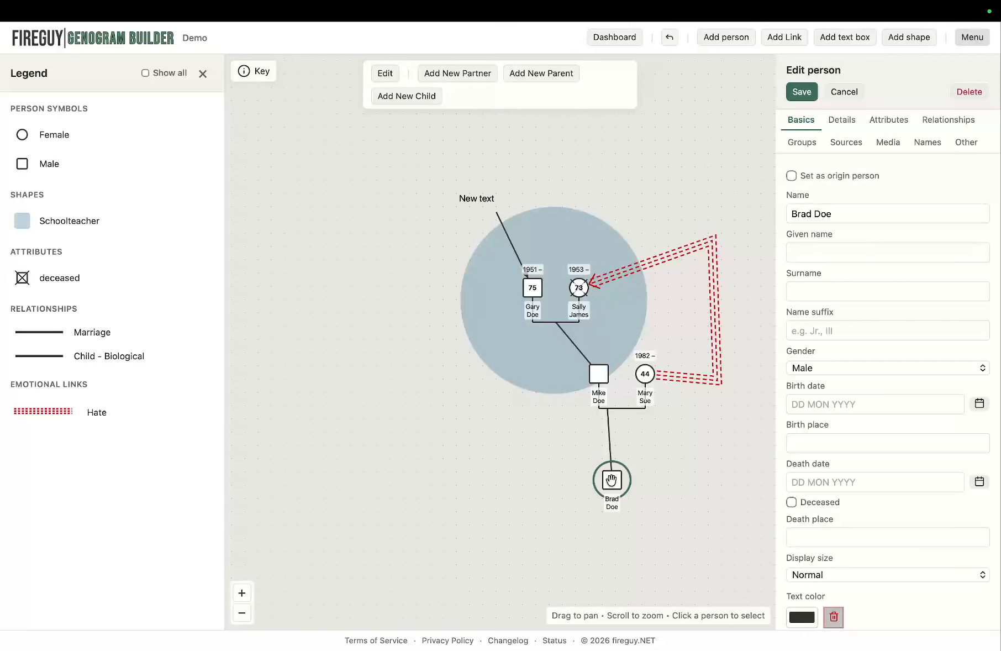
left_click(845, 93)
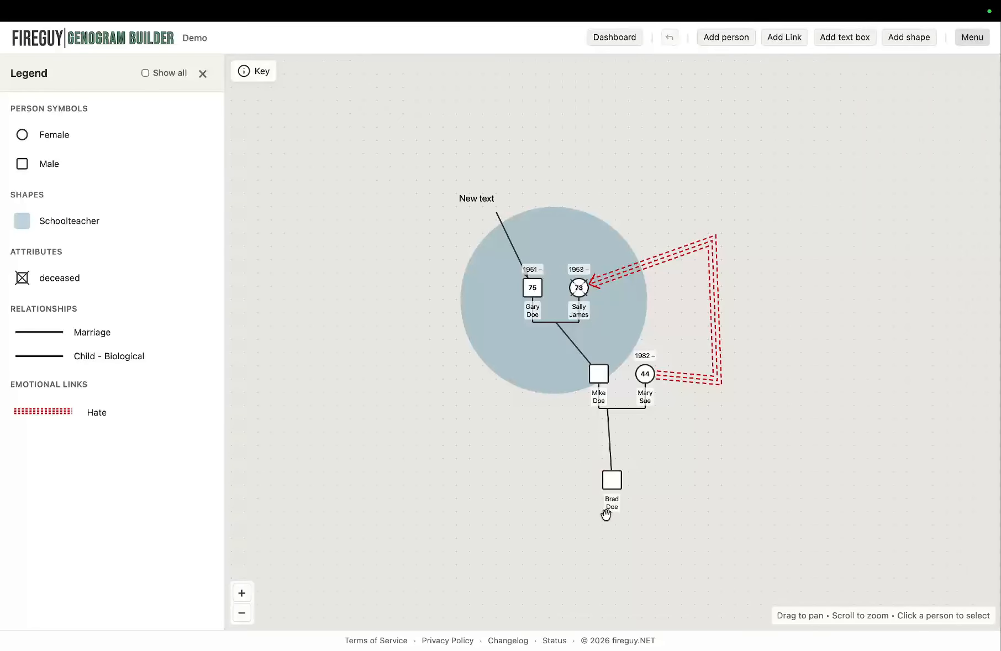
left_click(608, 478)
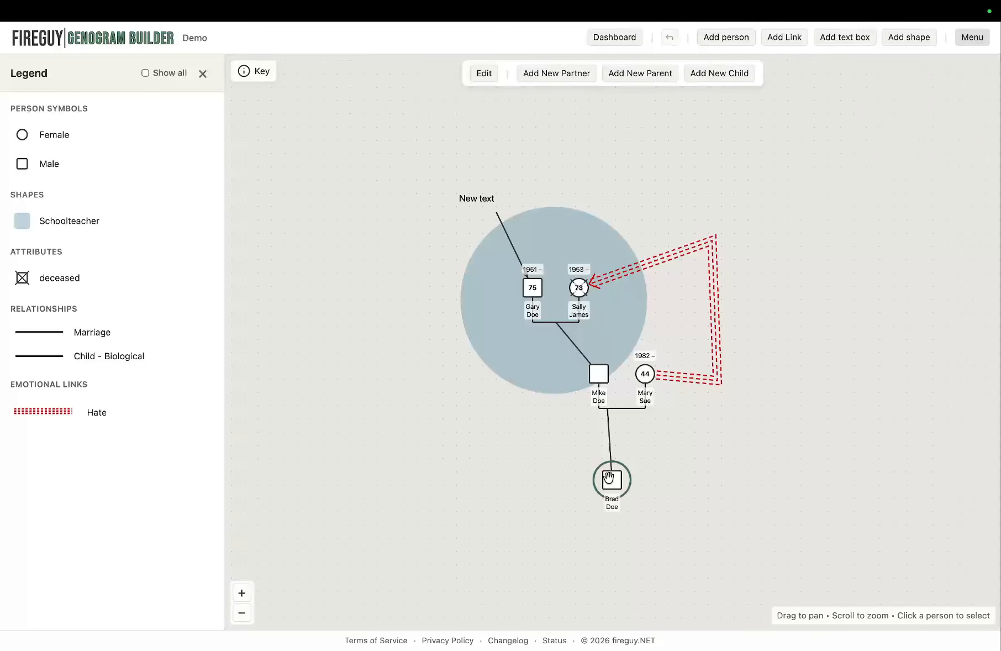
left_click(484, 74)
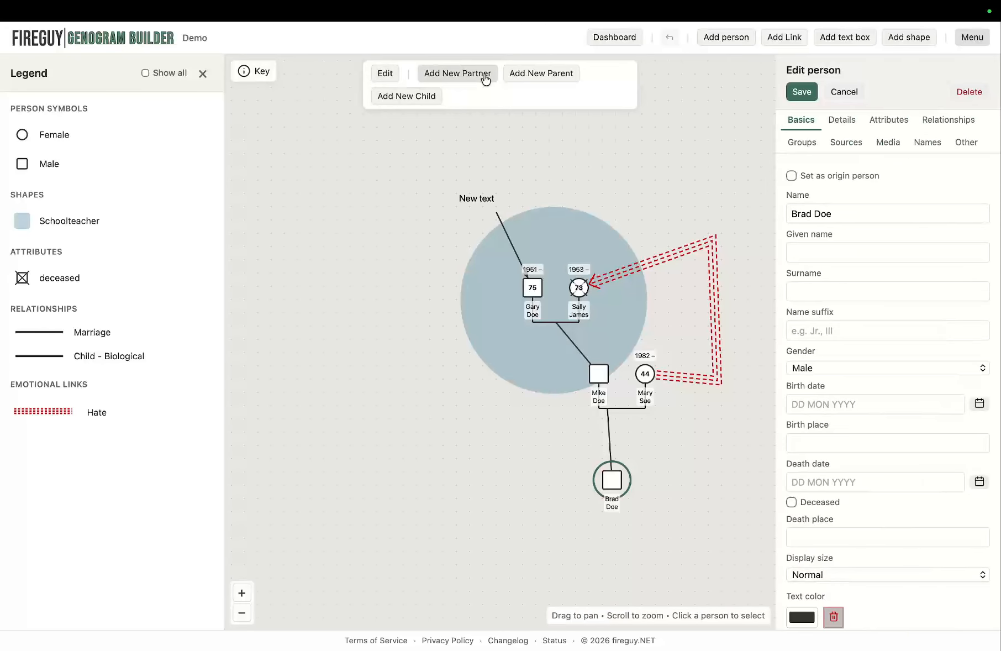
left_click(845, 92)
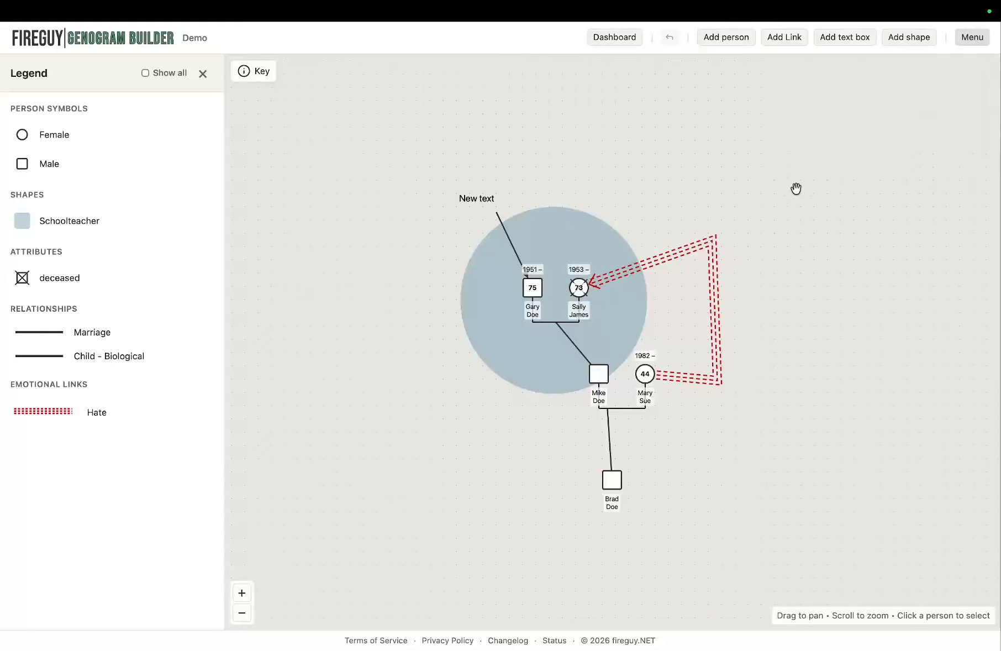
Close the legend, open the genogram settings and select the genogram name
left_click(202, 74)
left_click(975, 38)
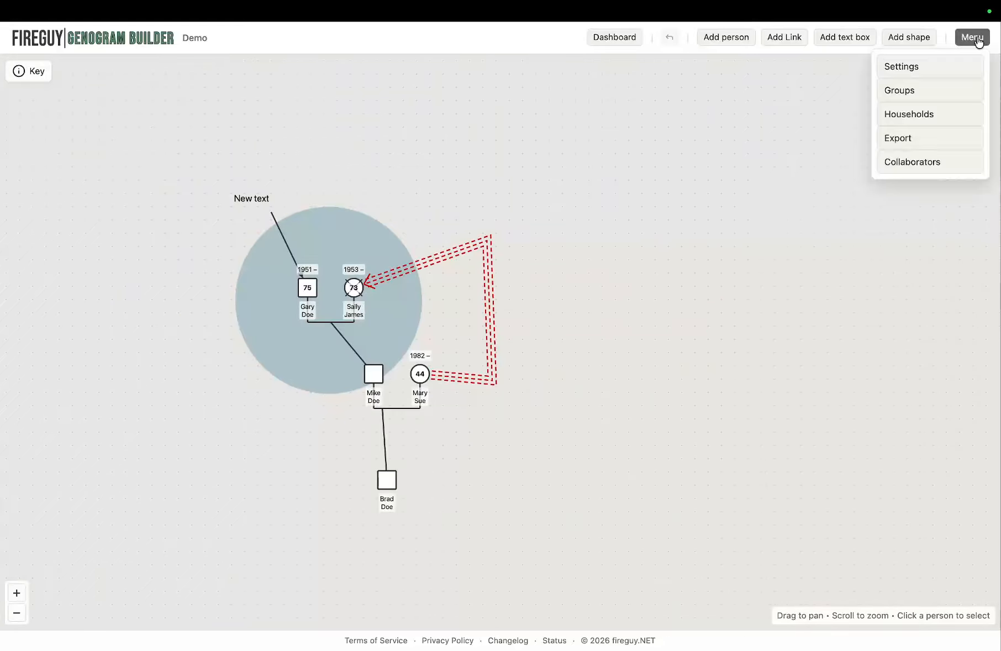
left_click(902, 68)
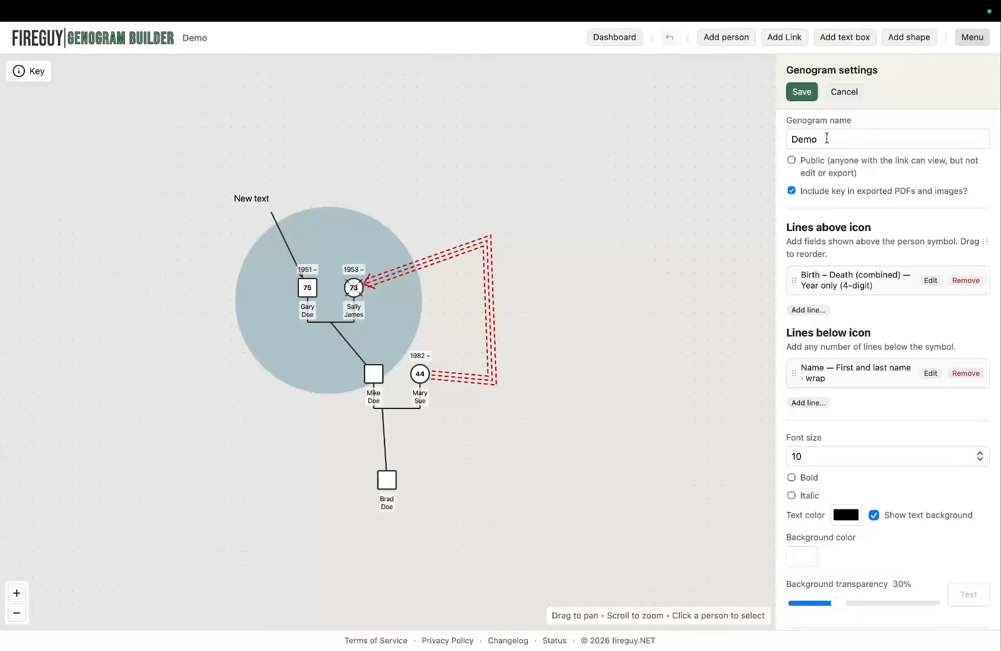
left_click_drag(827, 138, 785, 136)
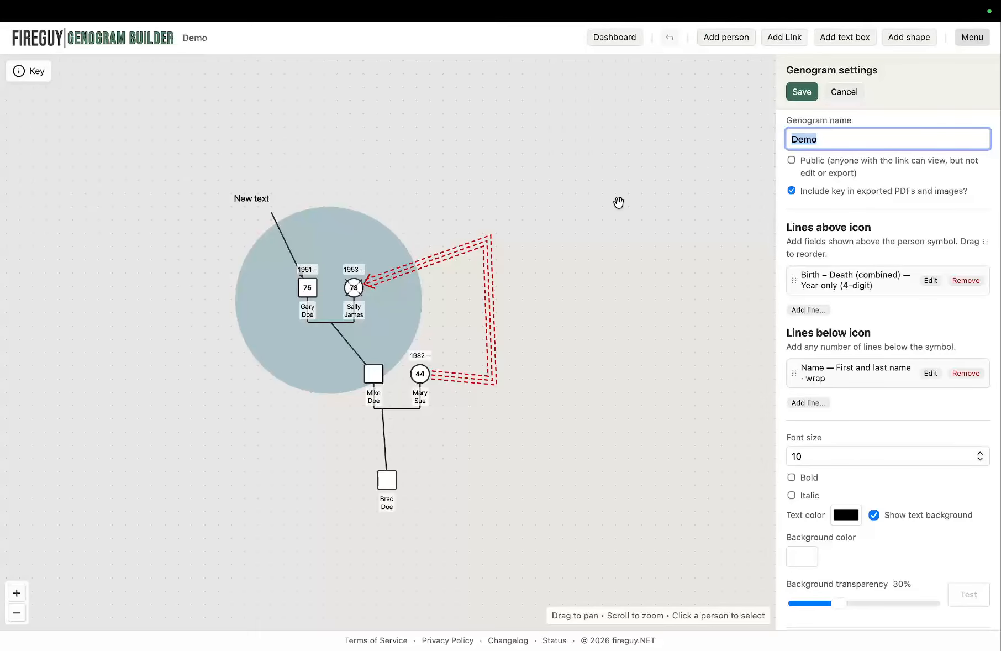
Try making the genogram public with anonymous names, and turn public access off again
left_click(791, 161)
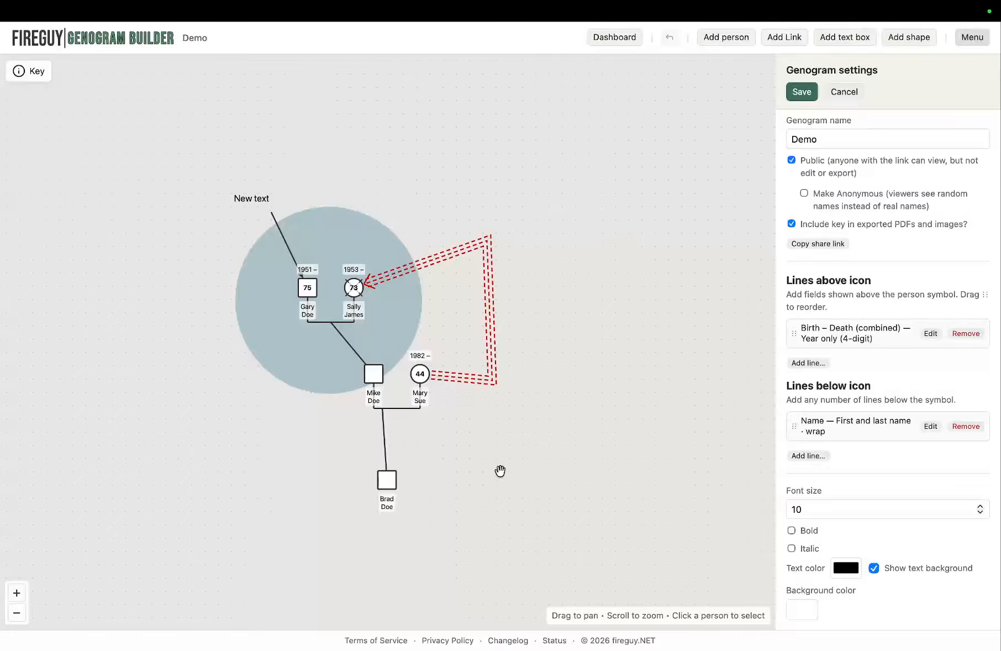
left_click_drag(510, 464, 580, 449)
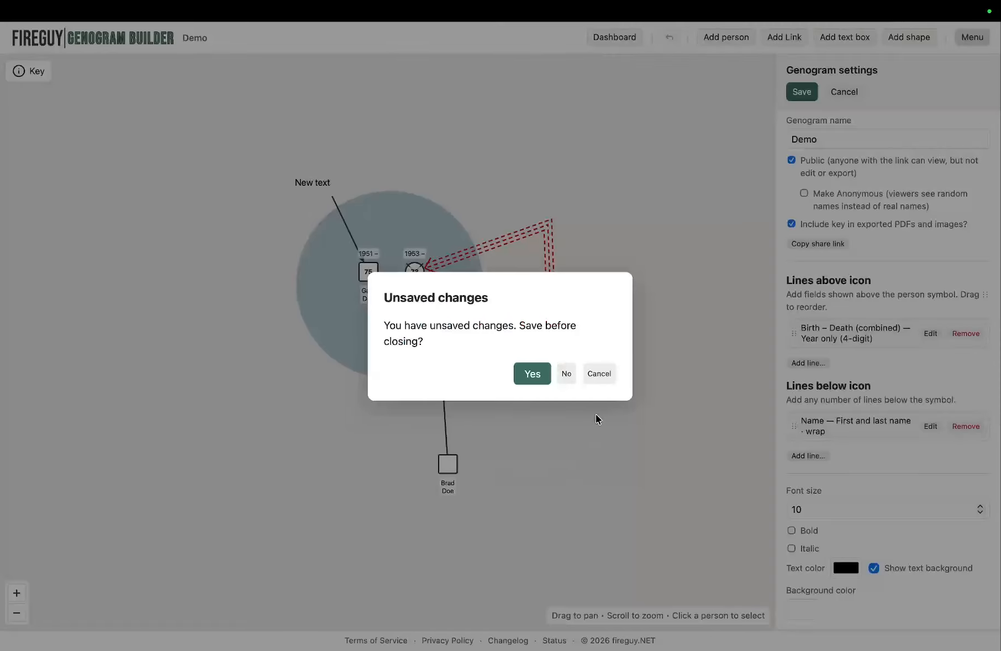
left_click(601, 374)
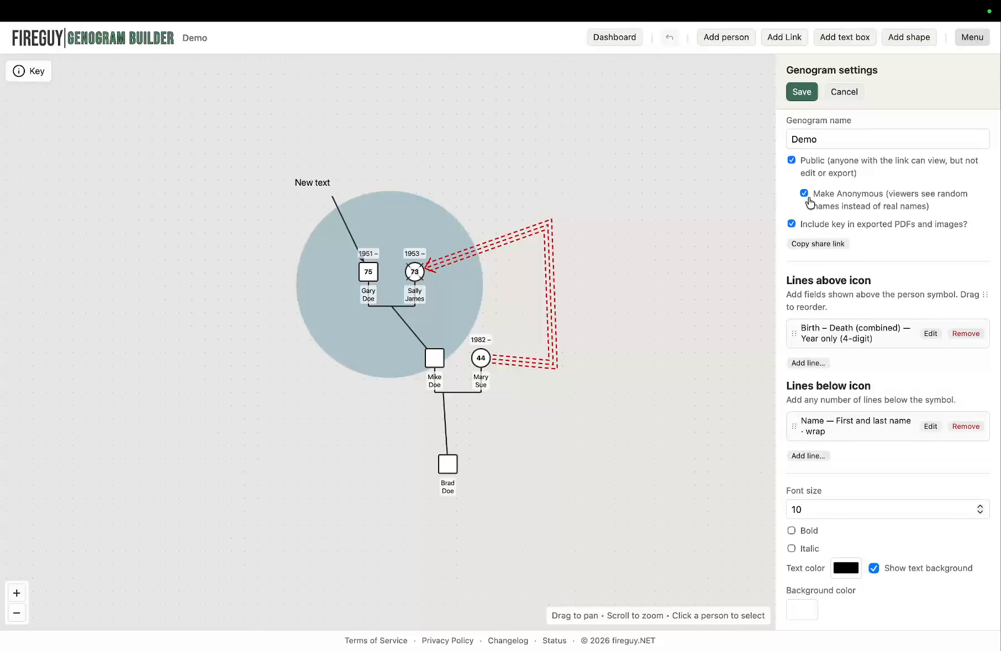
left_click(791, 160)
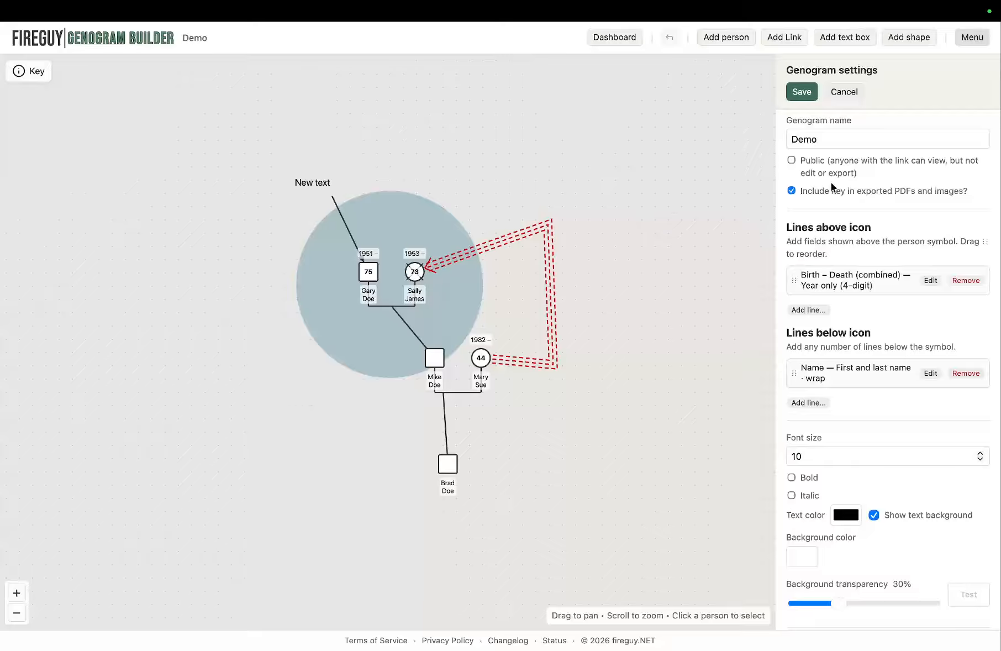
Add an Education line in As entered format above the icon and move it ahead of the Birth – Death line
scroll(843, 214, "down", 2)
scroll(842, 215, "down", 1)
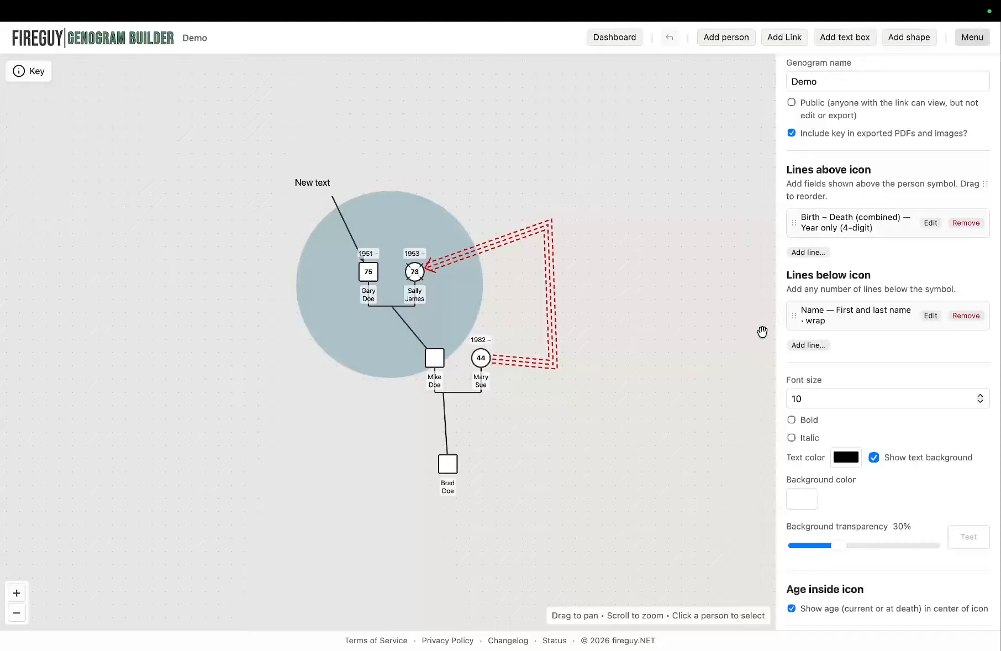
left_click(811, 252)
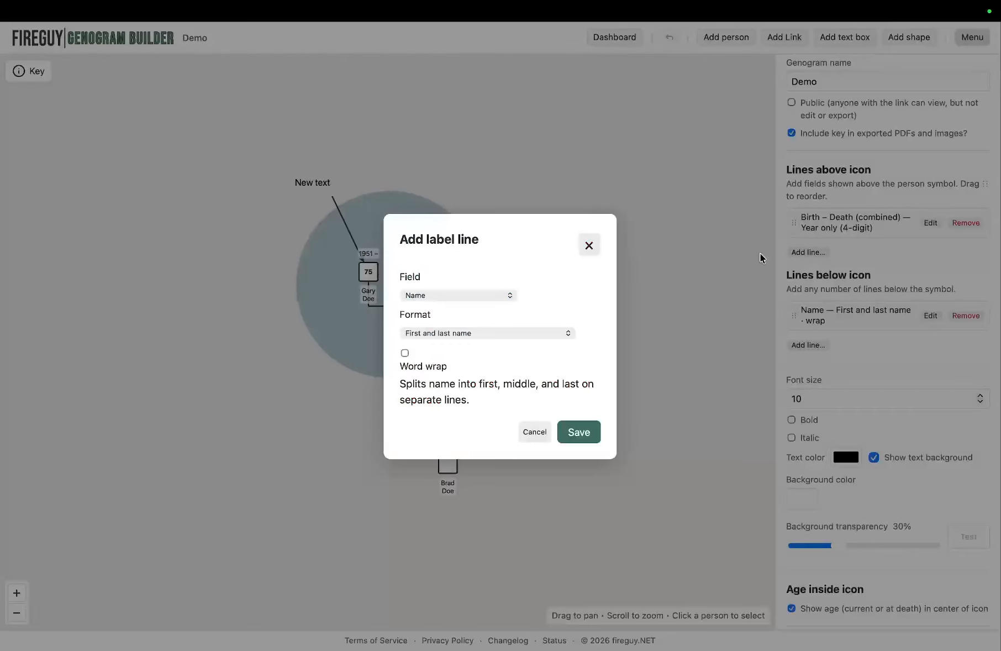
left_click(464, 295)
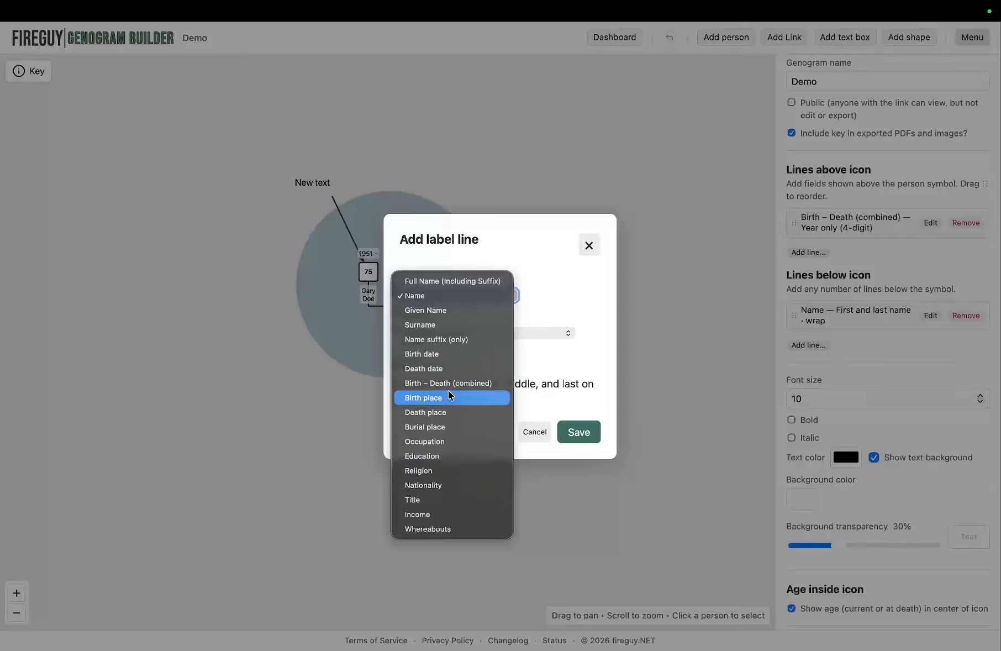
left_click(430, 456)
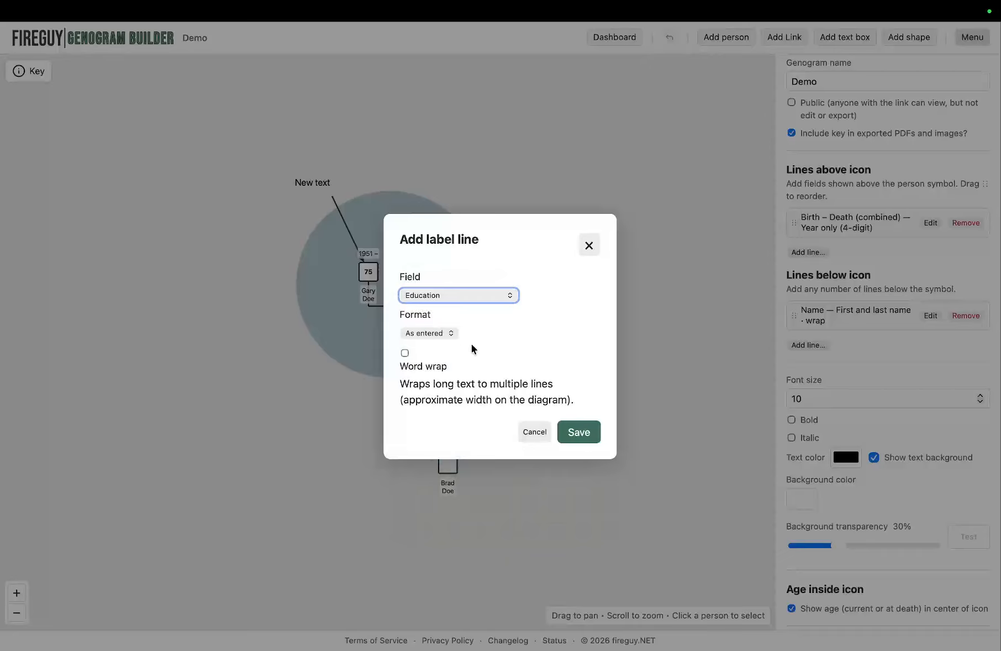
left_click(575, 429)
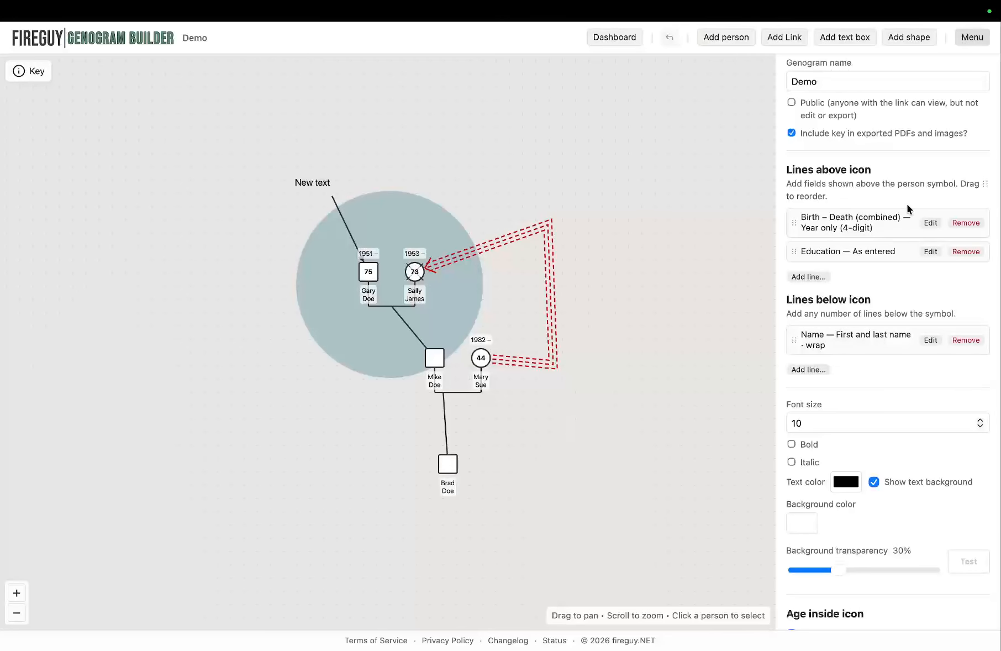
left_click_drag(794, 251, 793, 221)
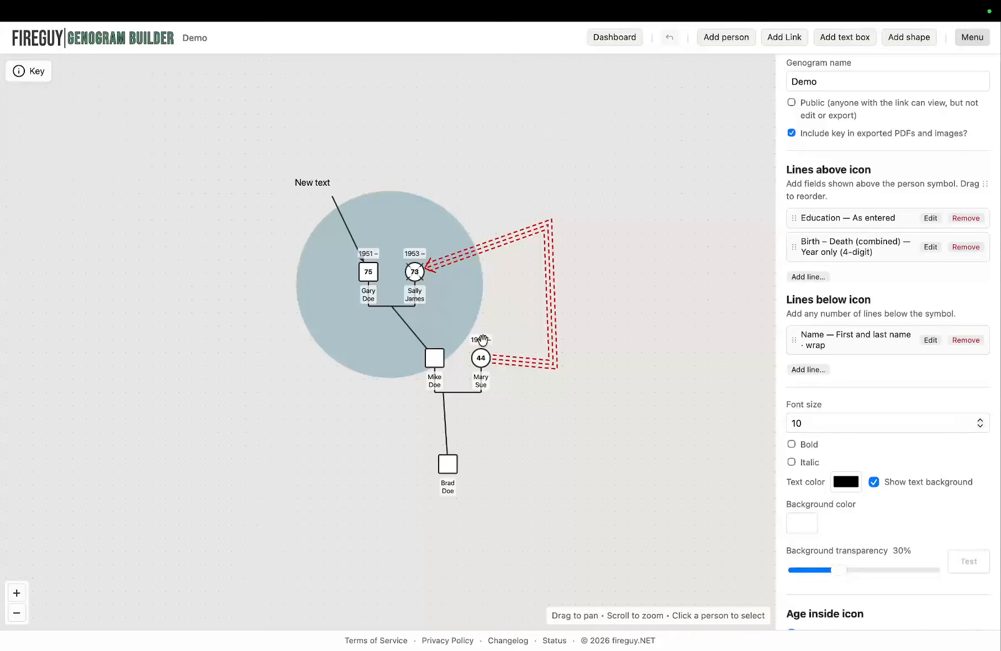
left_click(815, 370)
left_click(454, 296)
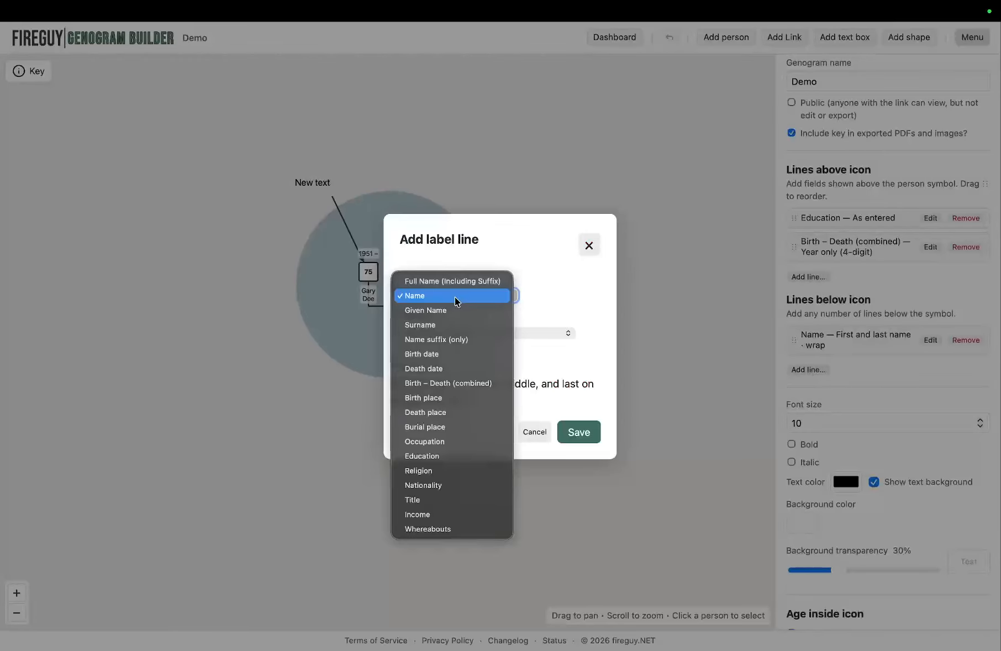
left_click(454, 297)
left_click(531, 434)
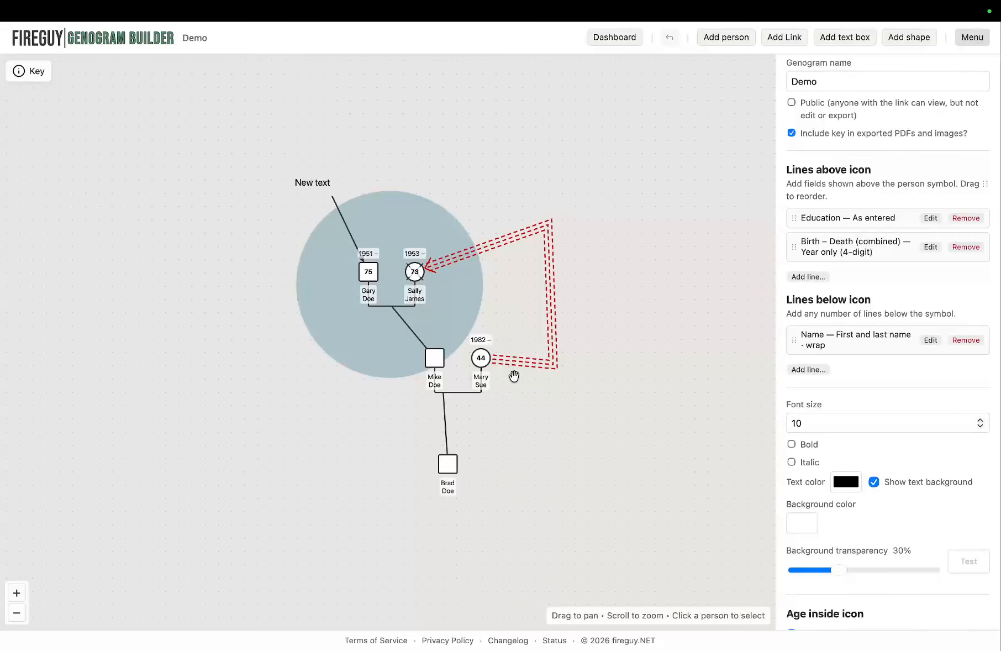
Turn off word wrap for the Name line below the icon and save the label line
left_click(930, 340)
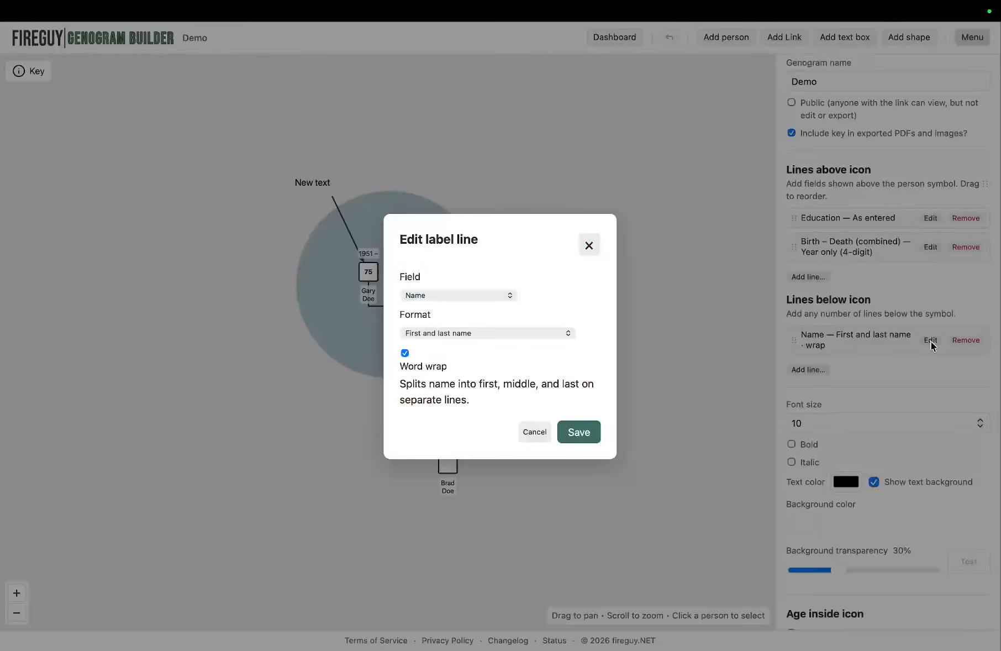
left_click(406, 353)
left_click(579, 432)
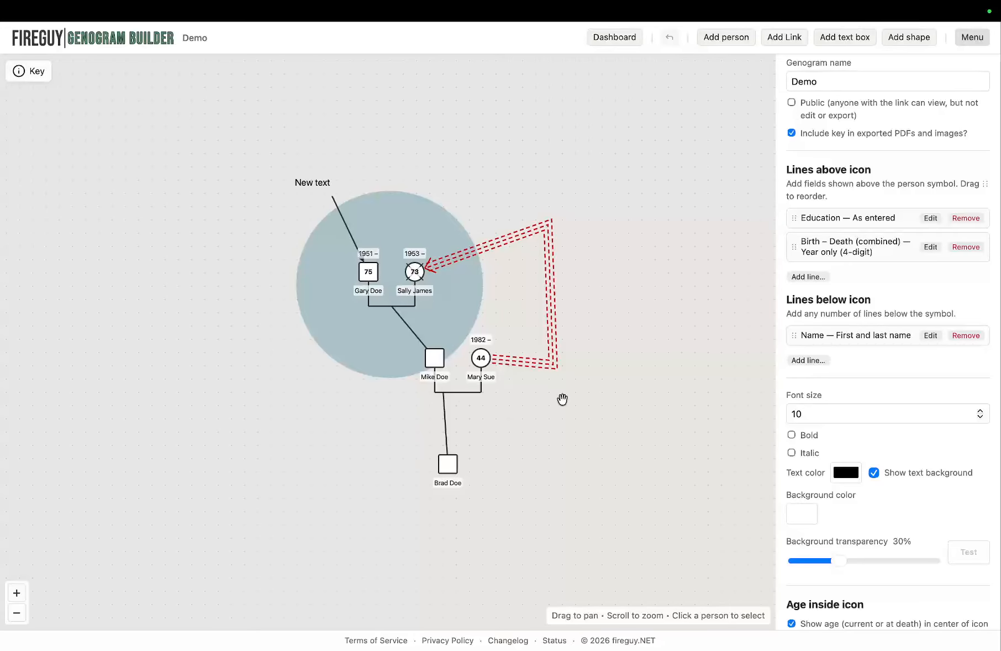
Try a label font size of 14, settle on 9, and set the text background transparency to 87%
scroll(904, 408, "down", 5)
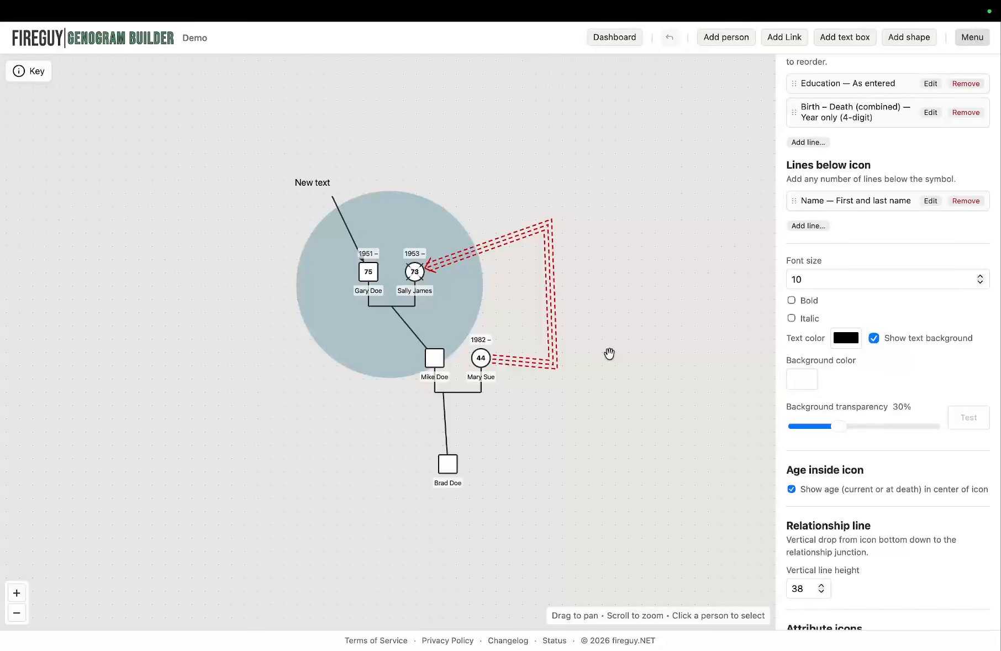
left_click(980, 277)
left_click(980, 277)
left_click(980, 277)
left_click(980, 277)
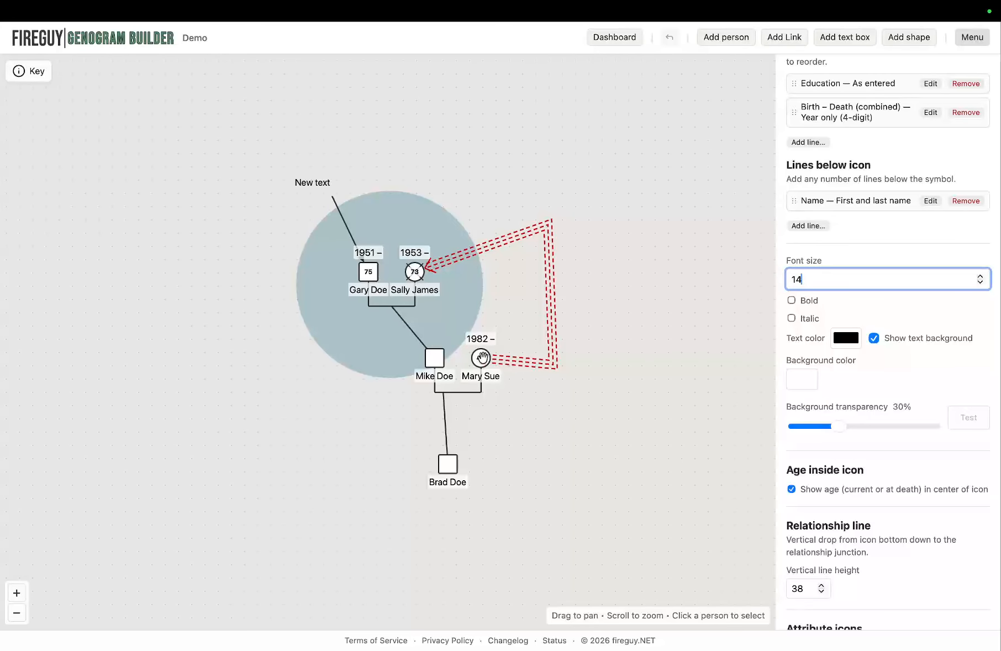
left_click(981, 283)
left_click(980, 283)
left_click(980, 283)
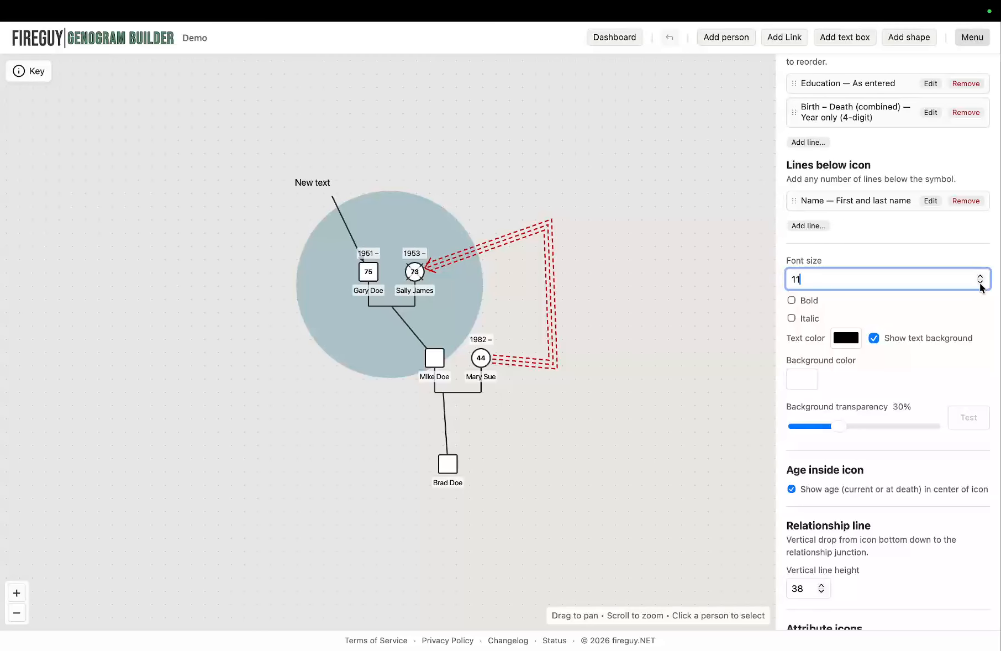
left_click(981, 283)
left_click(980, 282)
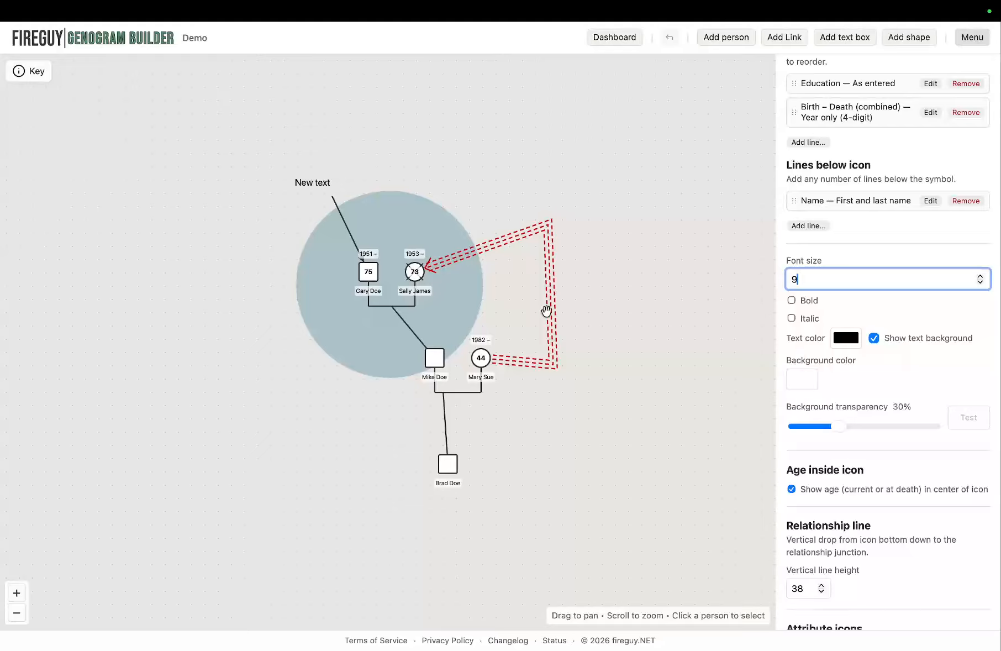
left_click_drag(840, 429, 911, 423)
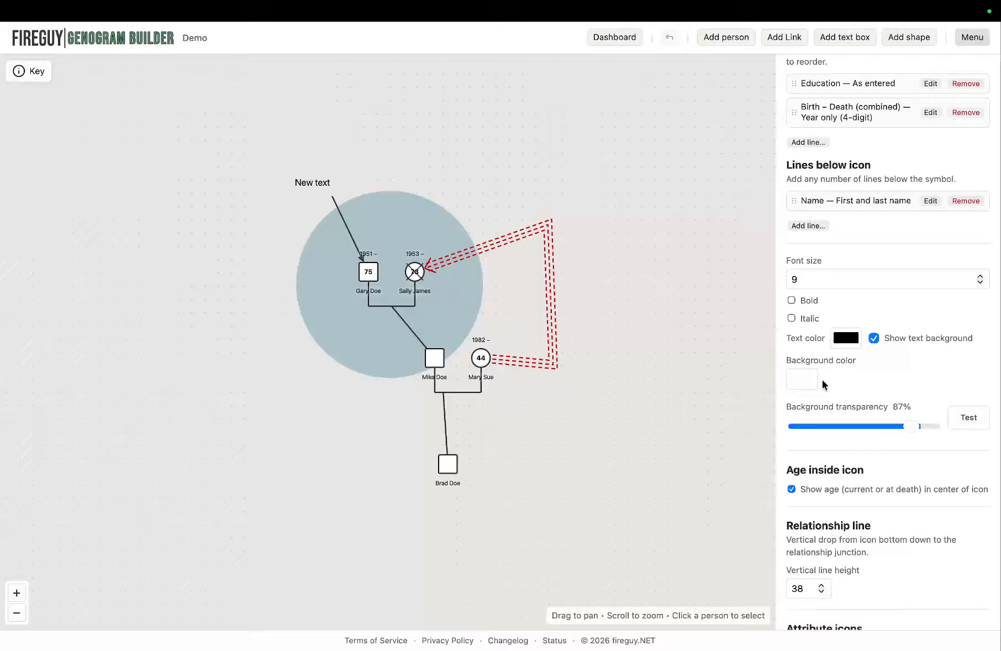
Try hiding the age in the center of the icons and turn its display back on
scroll(868, 476, "down", 3)
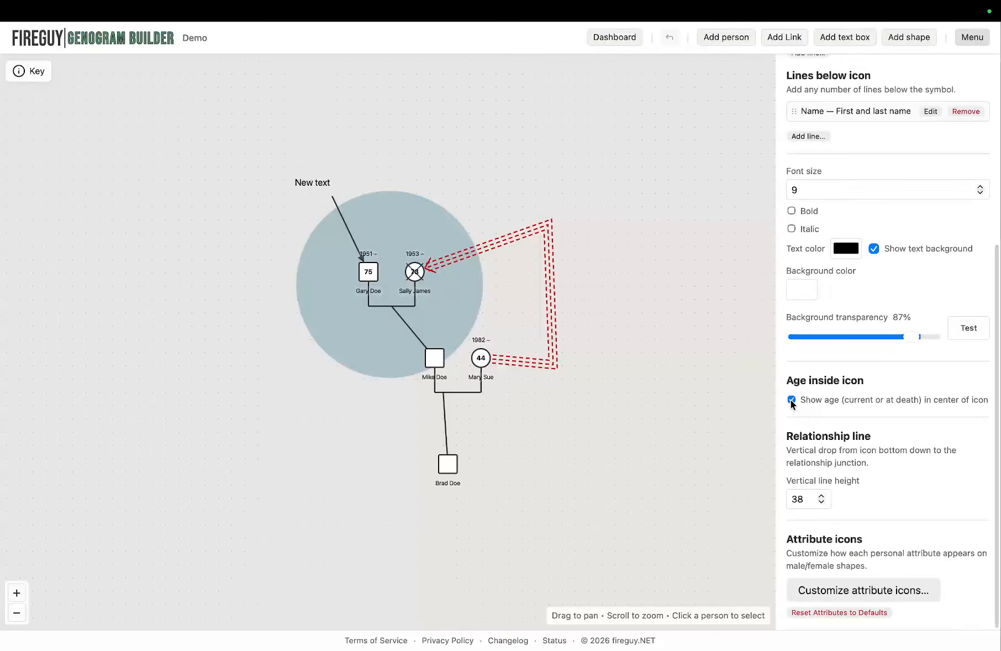
left_click(791, 399)
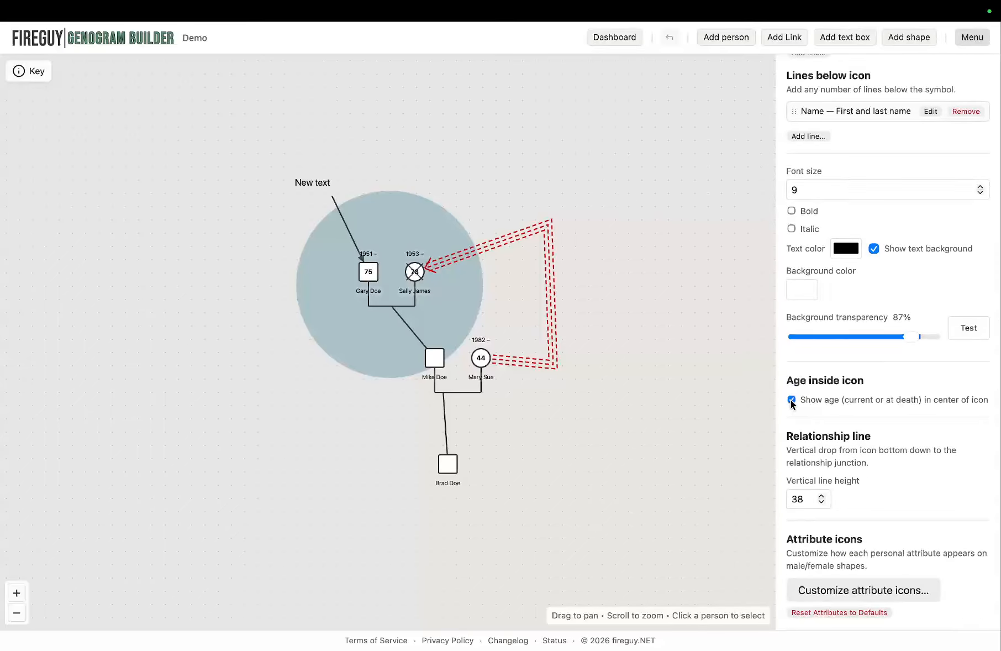
left_click(791, 399)
left_click(791, 399)
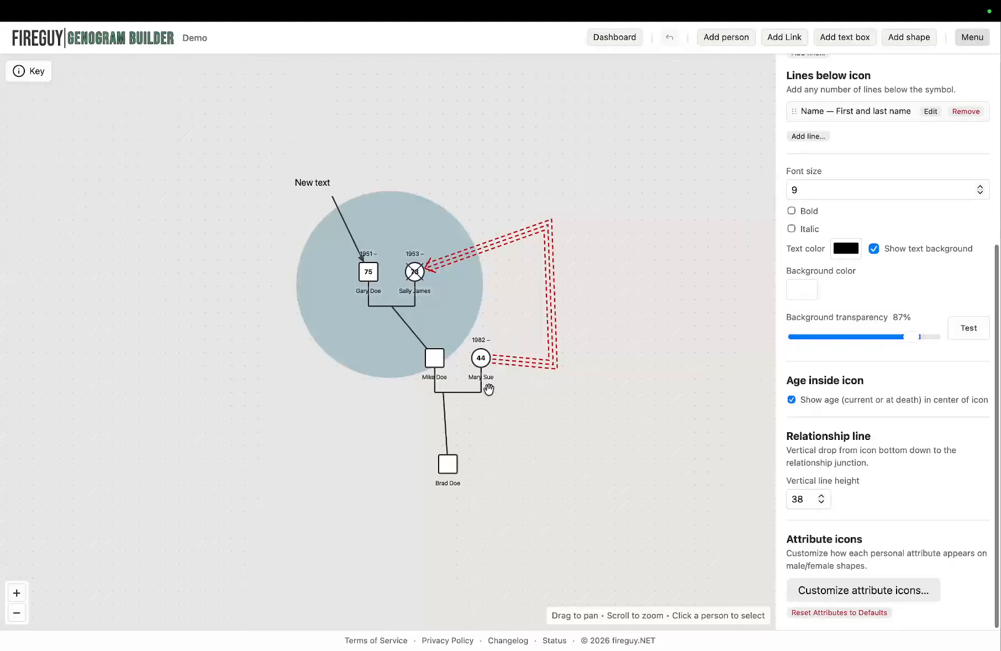
Increase the relationship line's vertical line height to 64
left_click(820, 495)
left_click(821, 496)
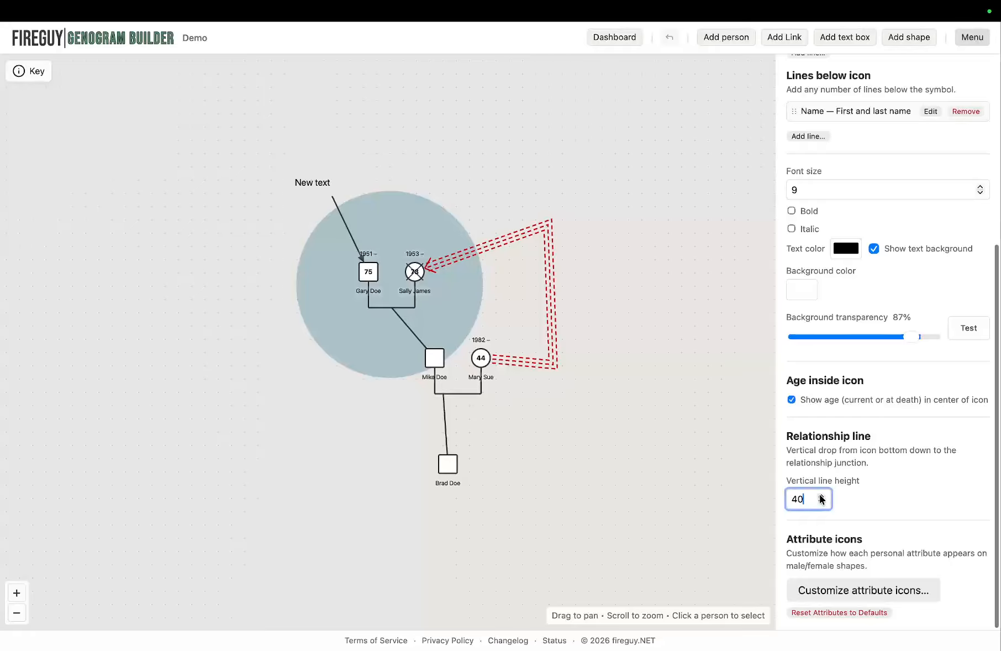
left_click(820, 496)
triple_click(822, 495)
triple_click(823, 495)
left_click(823, 495)
triple_click(822, 496)
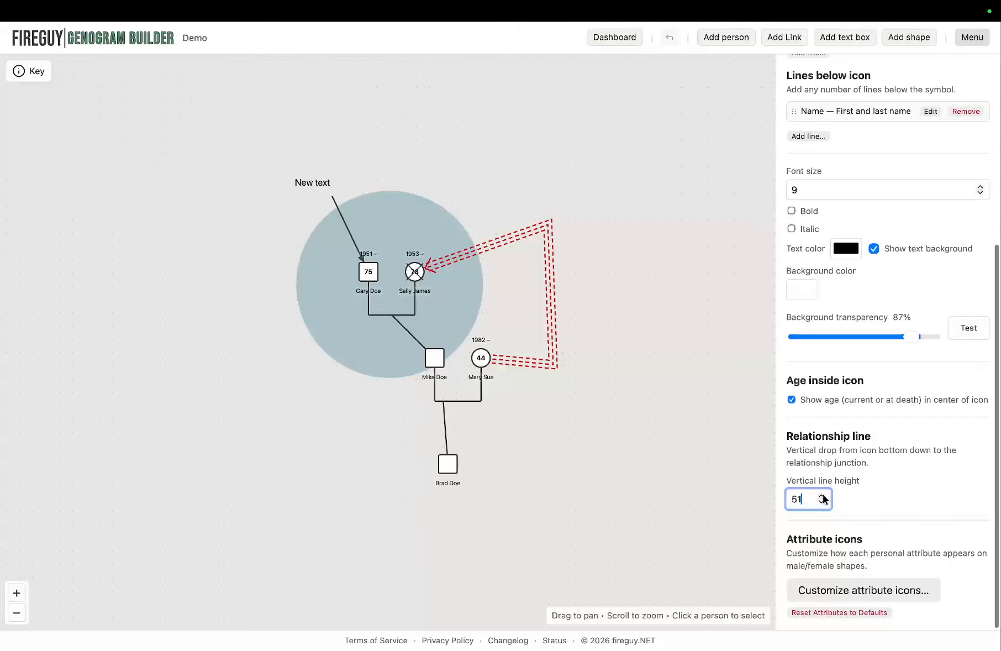
left_click(822, 495)
triple_click(821, 496)
left_click(822, 496)
triple_click(822, 495)
left_click(821, 495)
triple_click(821, 496)
left_click(821, 496)
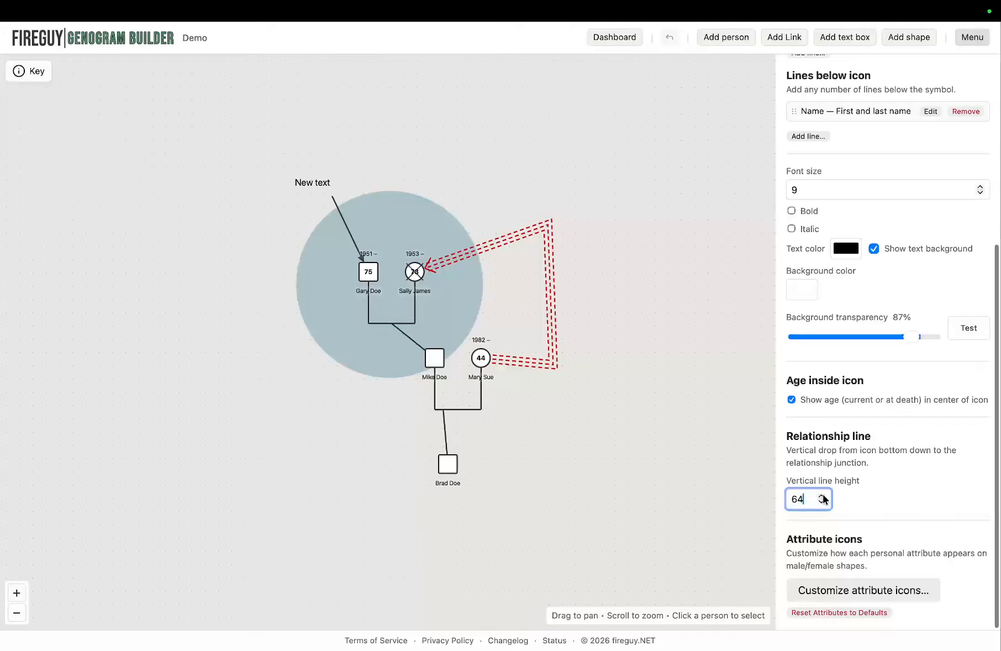
Set the relationship line's vertical line height to 28
left_click(823, 501)
left_click_drag(823, 502, 823, 497)
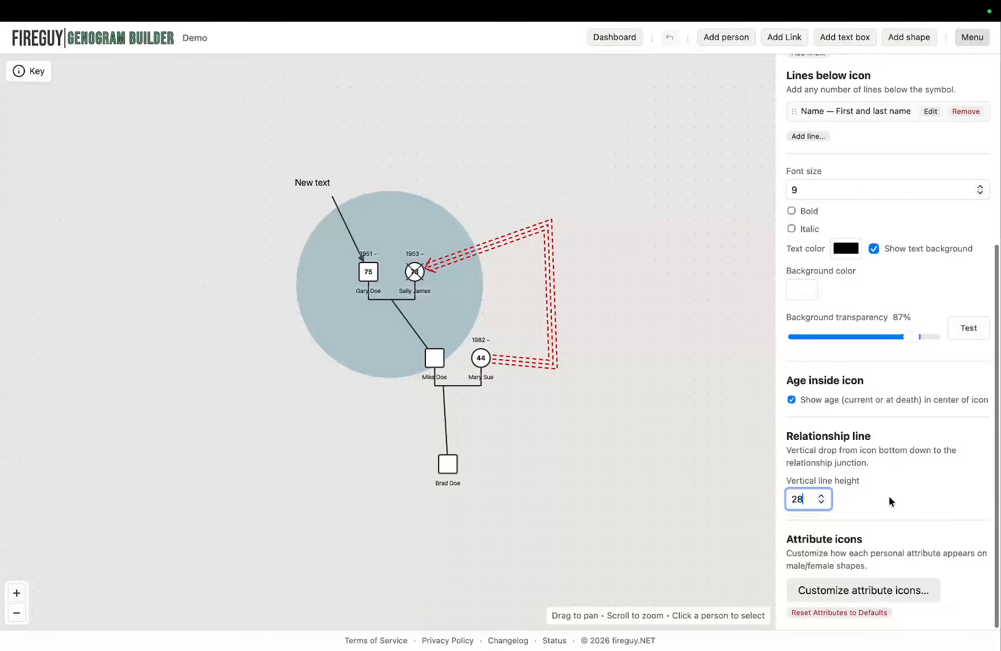
Customize the suspected illness attribute icon, trying Wide vertical and settling on Vertical stripes for its top-left quadrant
left_click(869, 591)
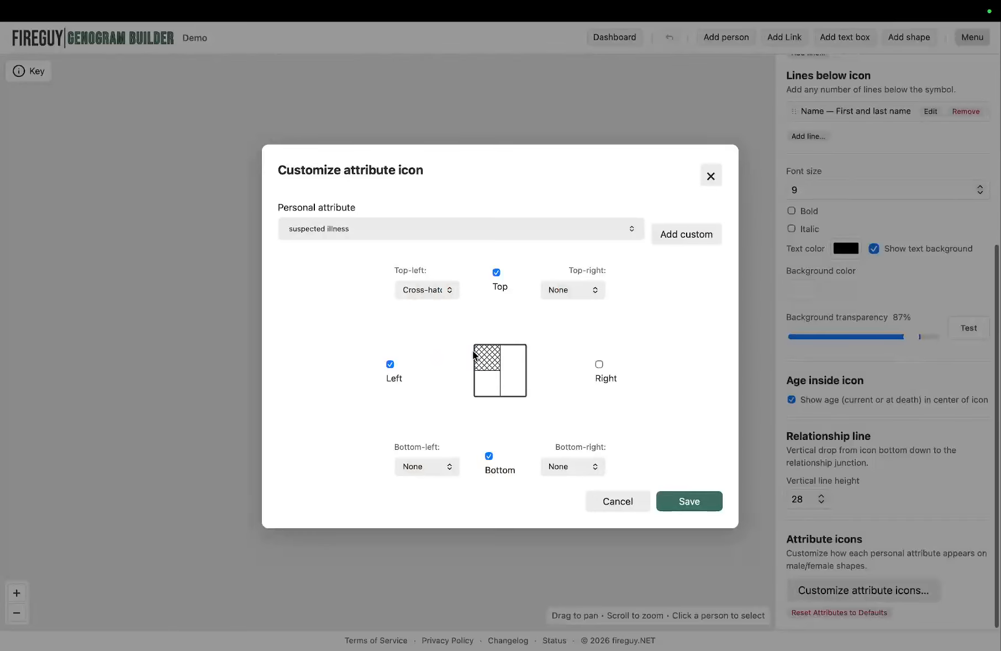
left_click(391, 228)
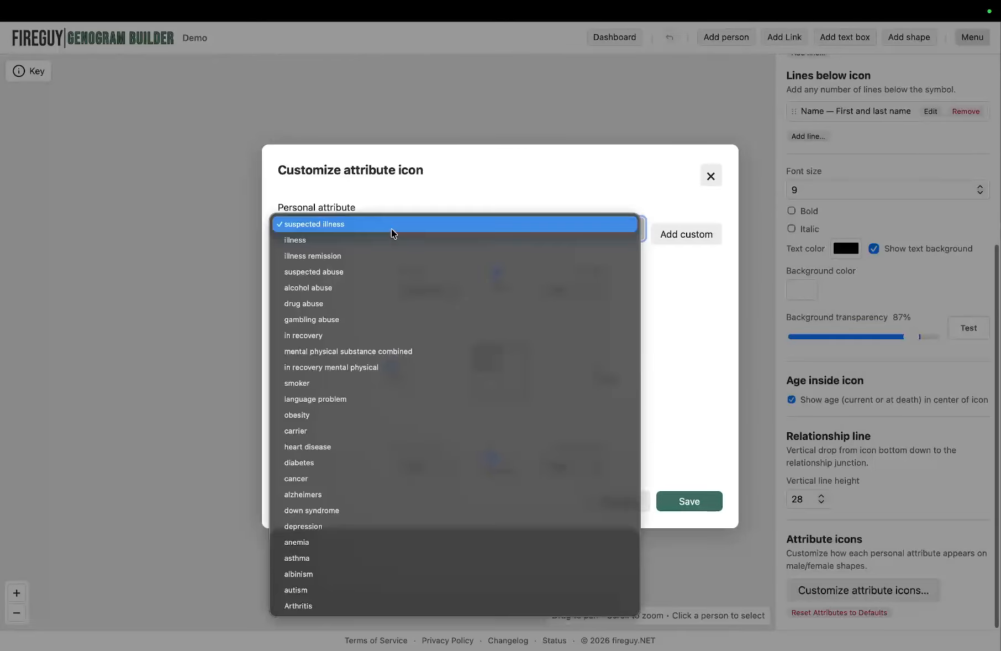
left_click(452, 195)
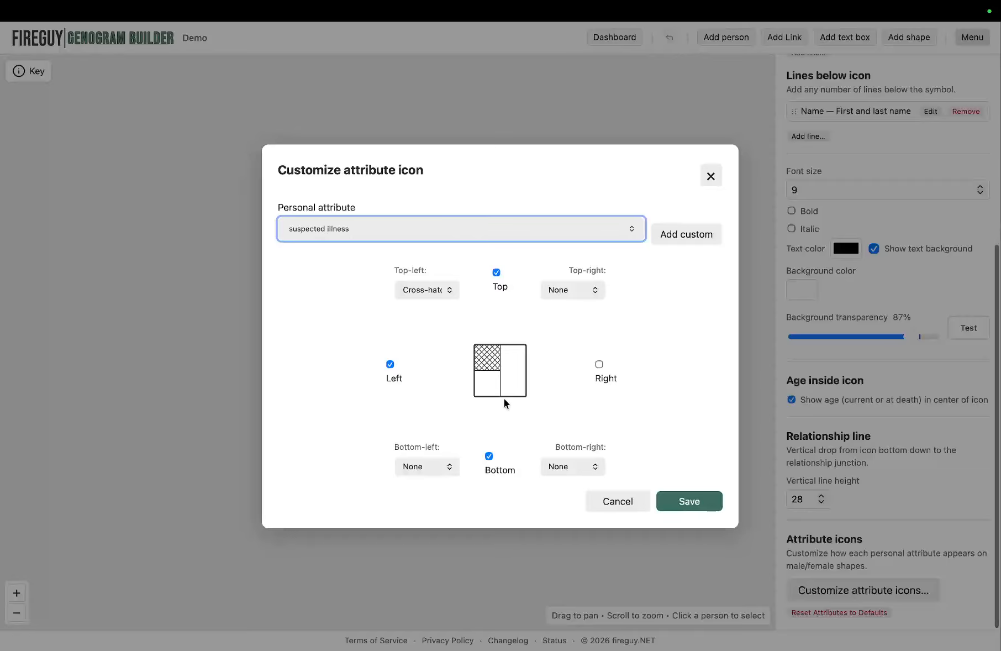
left_click(437, 290)
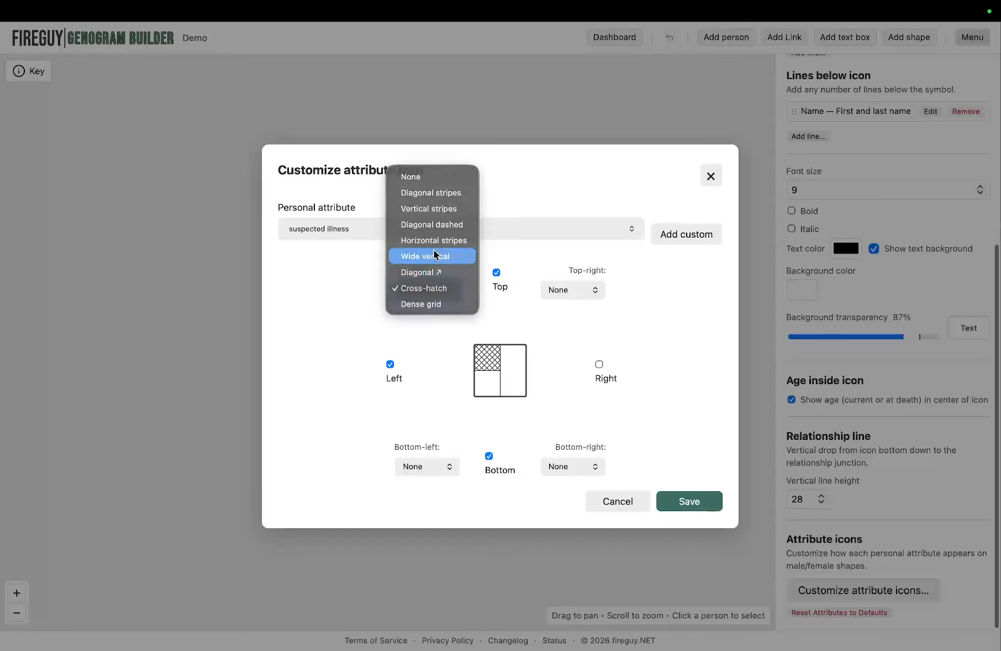
left_click(434, 255)
left_click(430, 289)
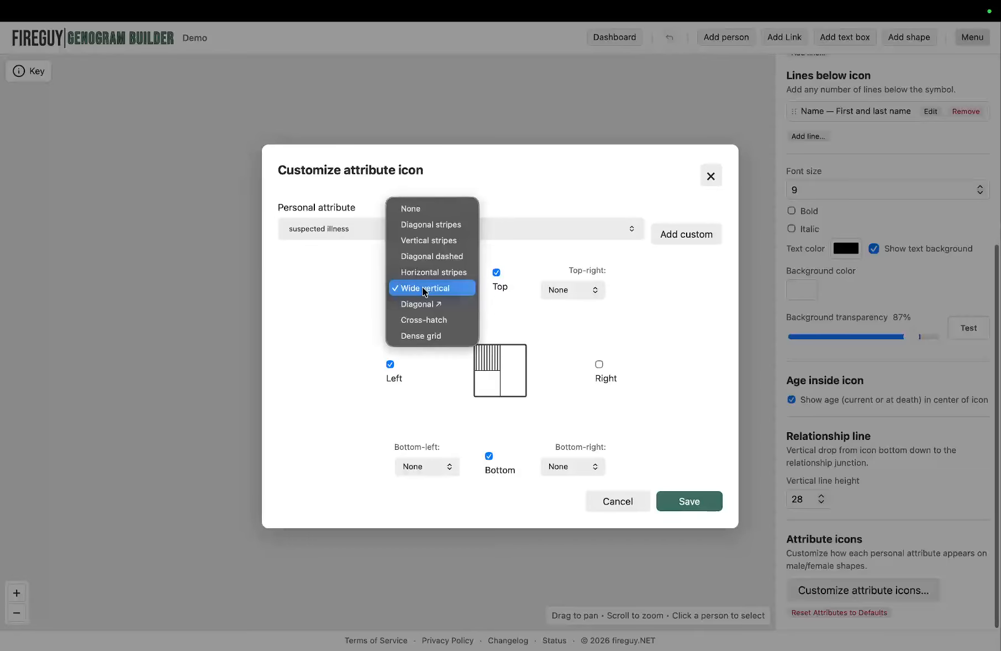
left_click(429, 242)
Fill the suspected illness icon's bottom-left quadrant with Diagonal dashed and toggle its left divider off and back on
left_click(414, 470)
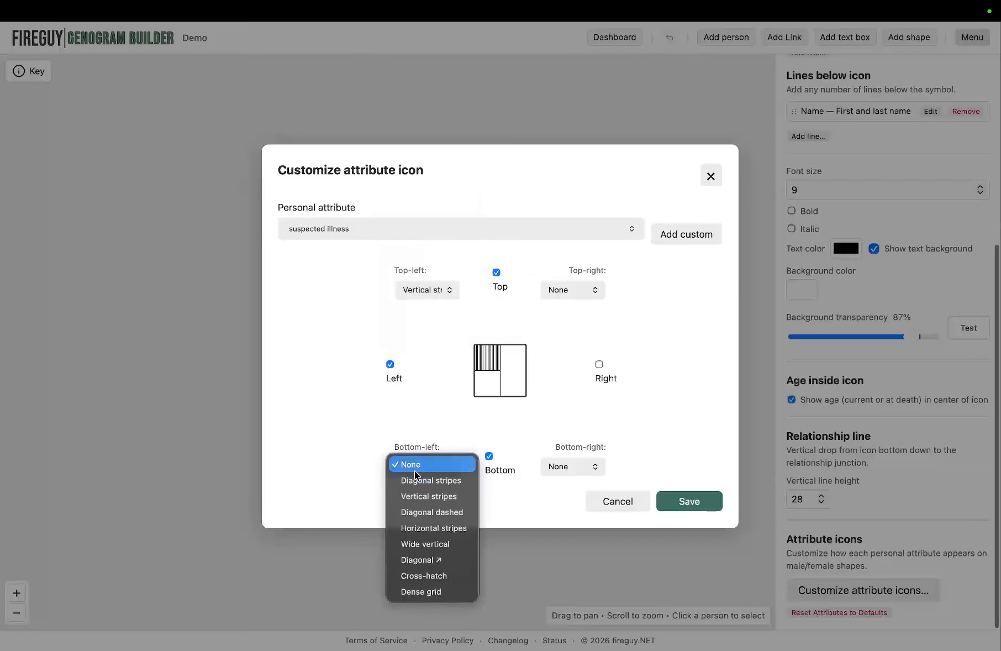
left_click(418, 511)
left_click(389, 365)
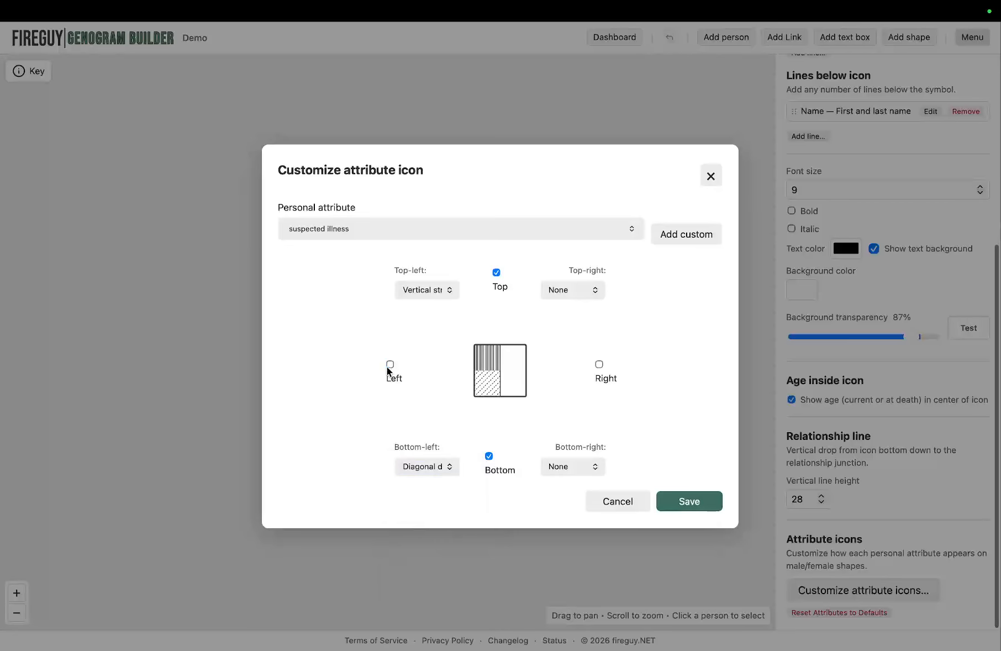
left_click(389, 365)
Add a custom personal attribute named Sick with the type Color (quadrant color only)
left_click(700, 233)
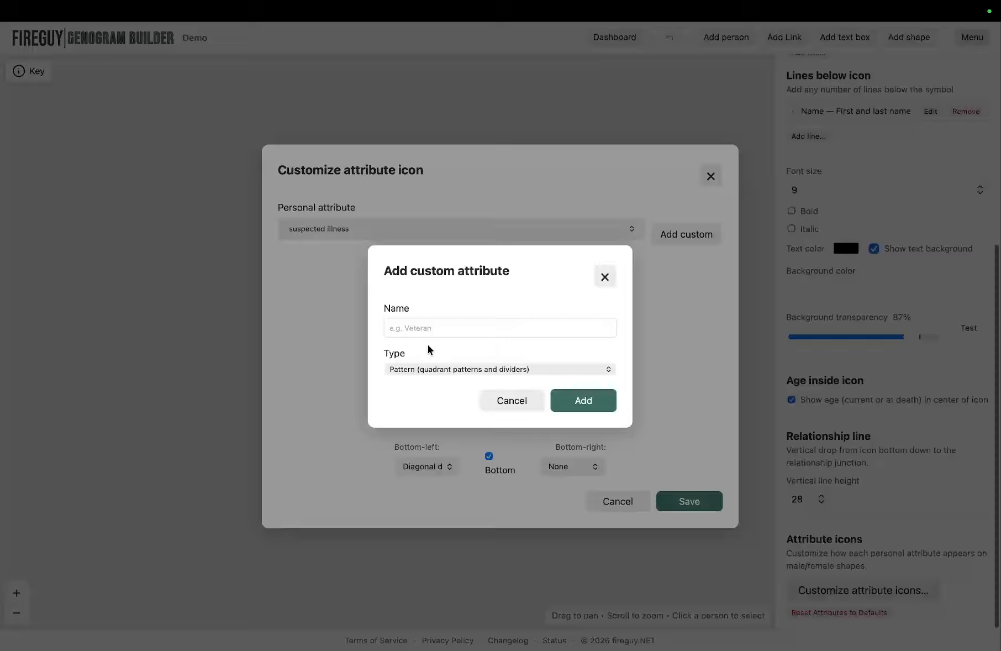
left_click(442, 331)
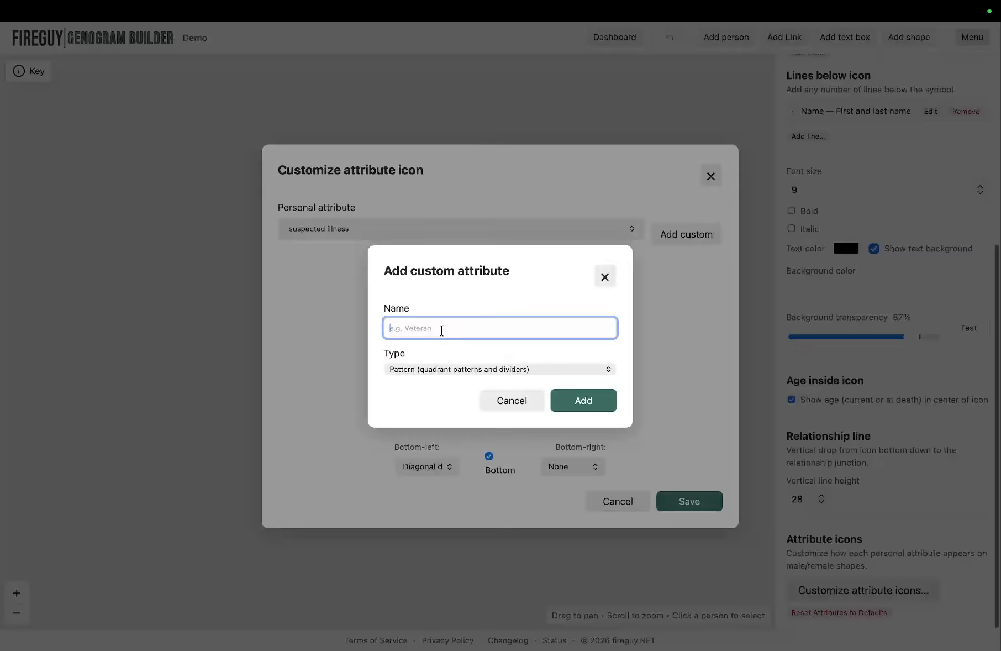
type("Sick")
left_click(410, 371)
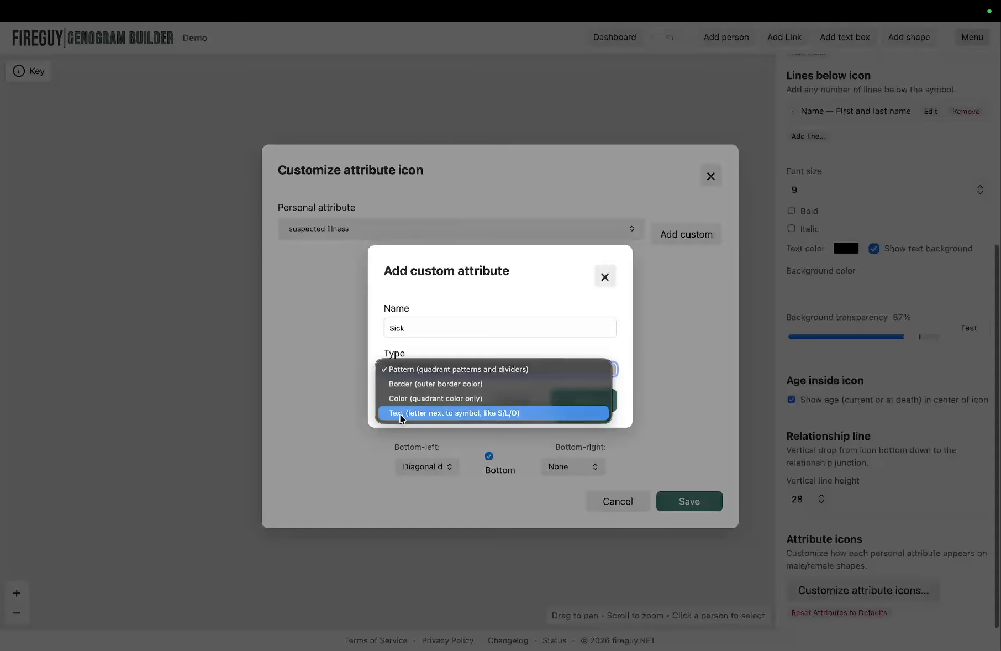
left_click(463, 398)
left_click(580, 402)
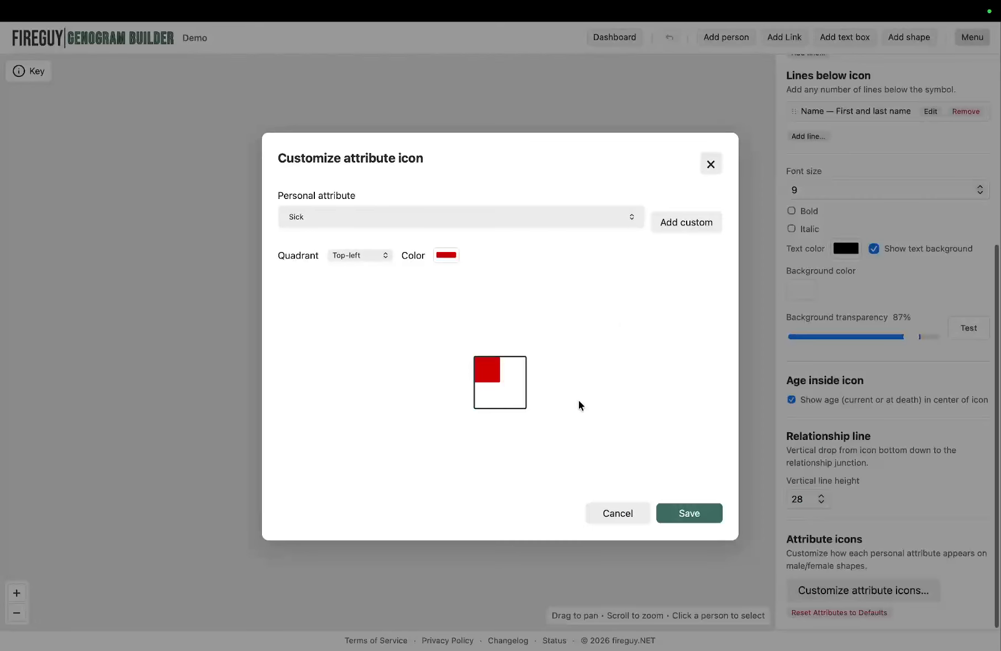
Place the Sick attribute's color in the bottom-left quadrant, make it dark purple, and save the icon and genogram settings
left_click(346, 256)
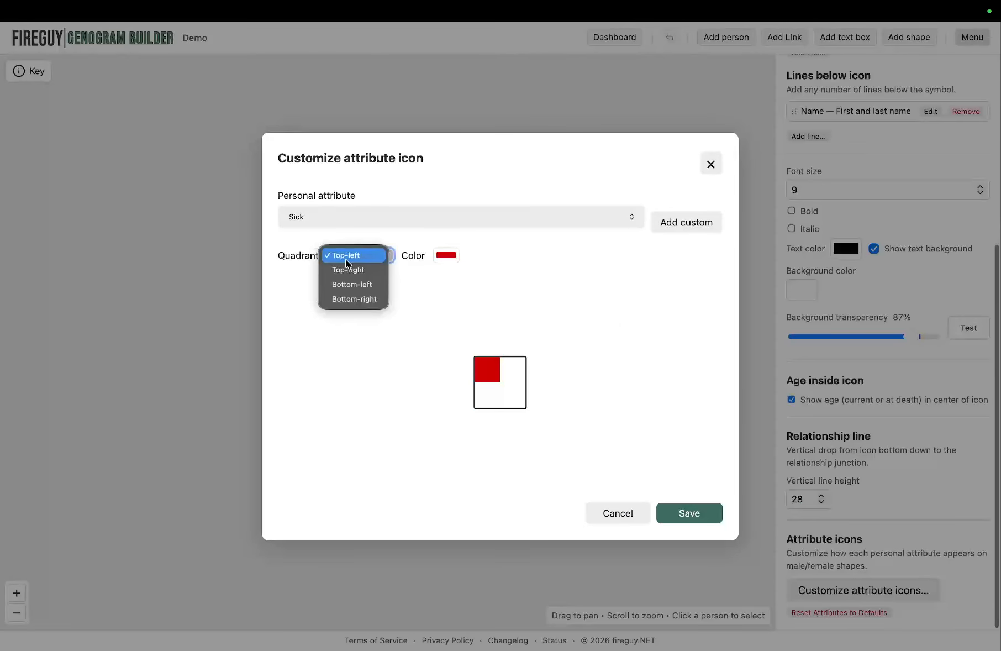
left_click(355, 282)
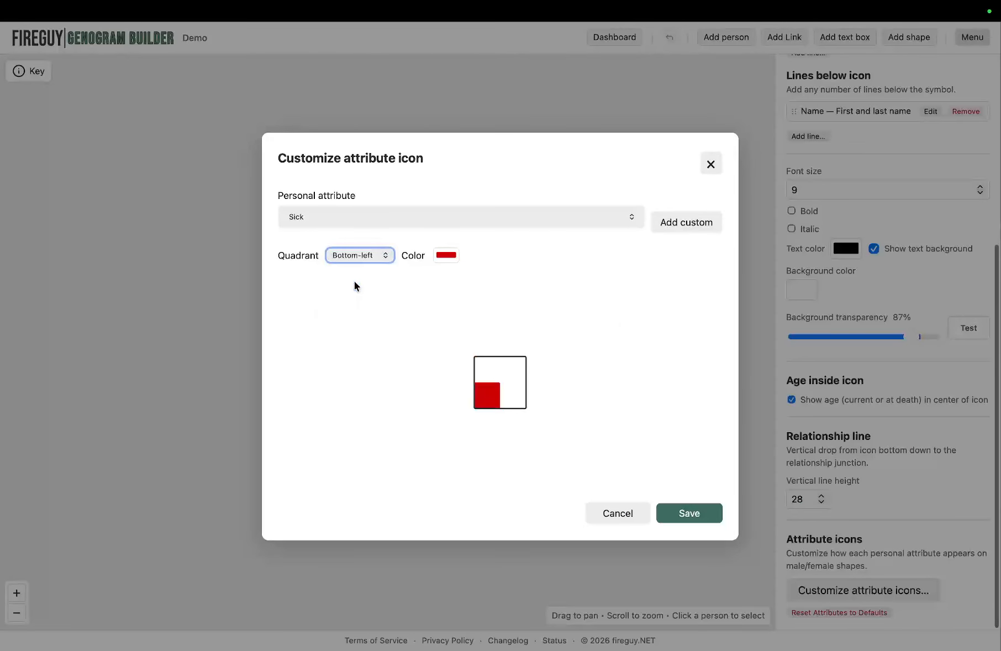
left_click(443, 255)
left_click(416, 342)
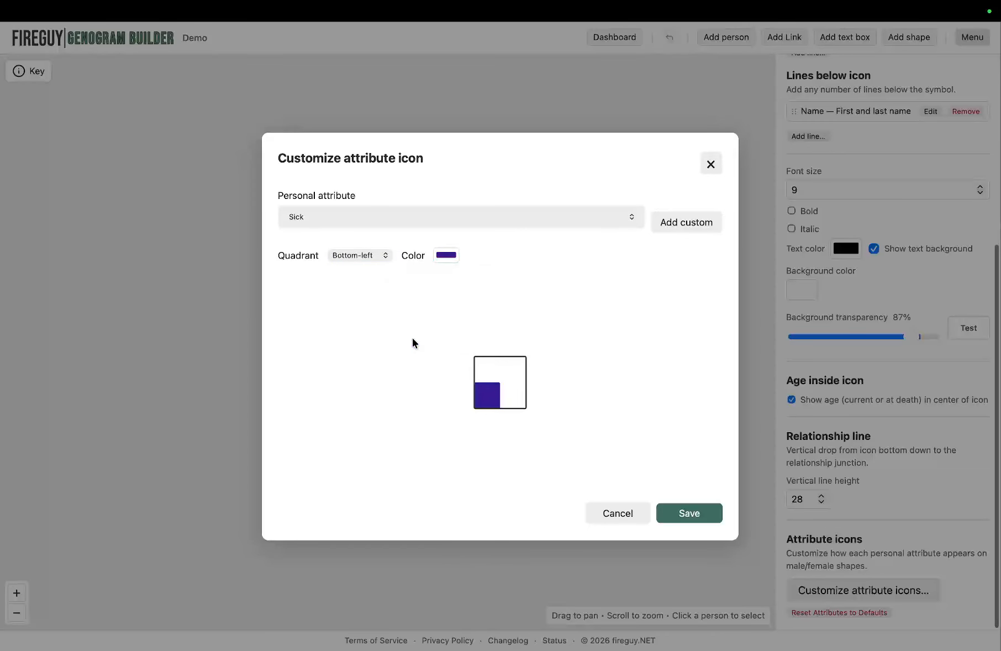
left_click(685, 513)
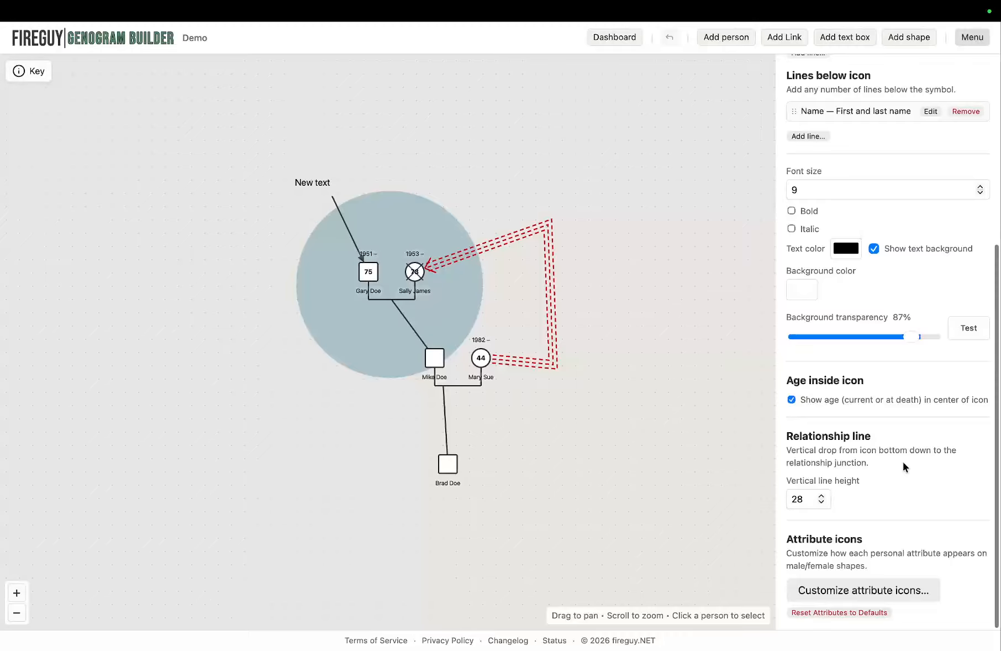
scroll(902, 467, "up", 10)
left_click(799, 99)
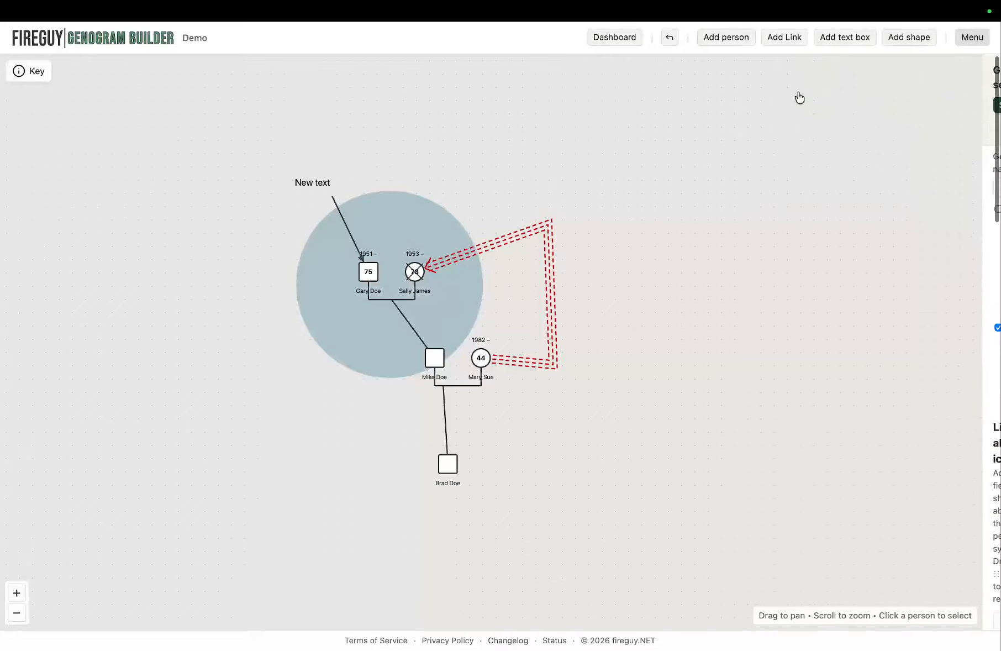
Create a Person highlight group named Veteran with an orange color, add it to the list and save the groups
left_click(971, 37)
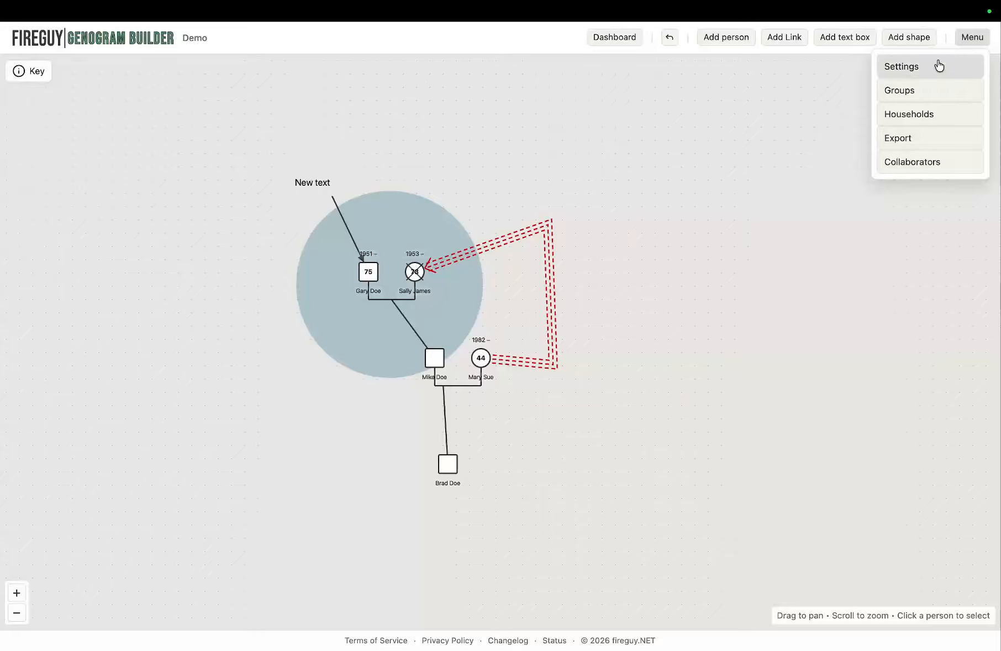
left_click(920, 95)
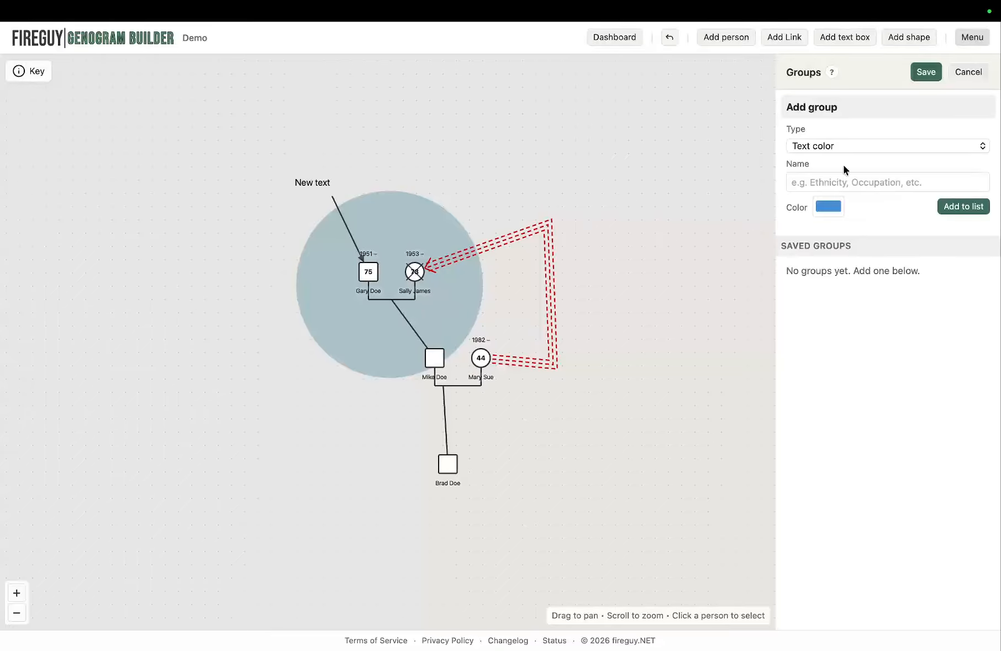
left_click(830, 148)
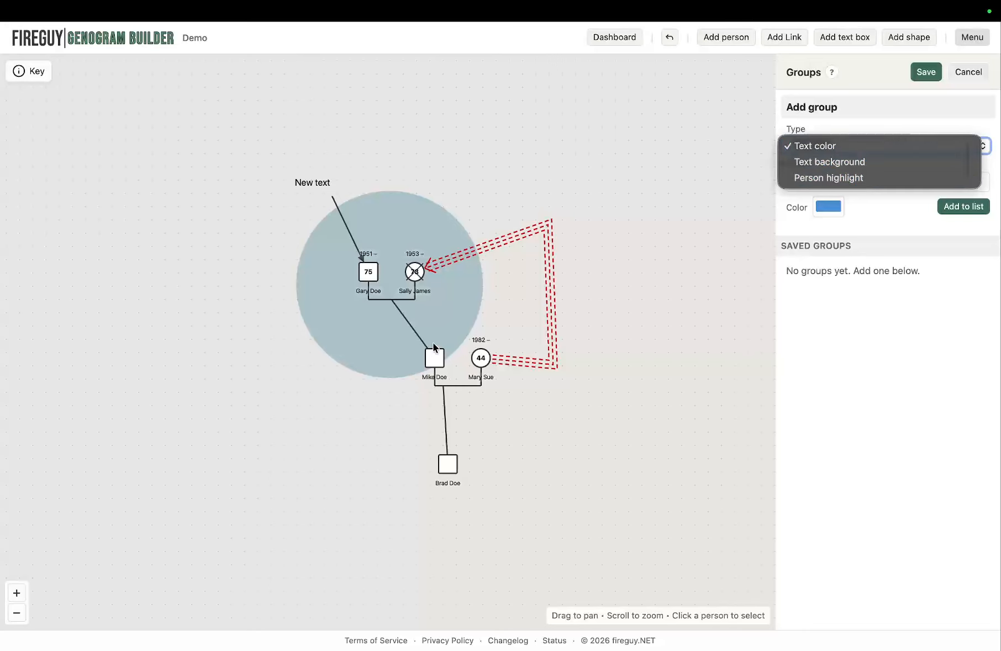
left_click(833, 181)
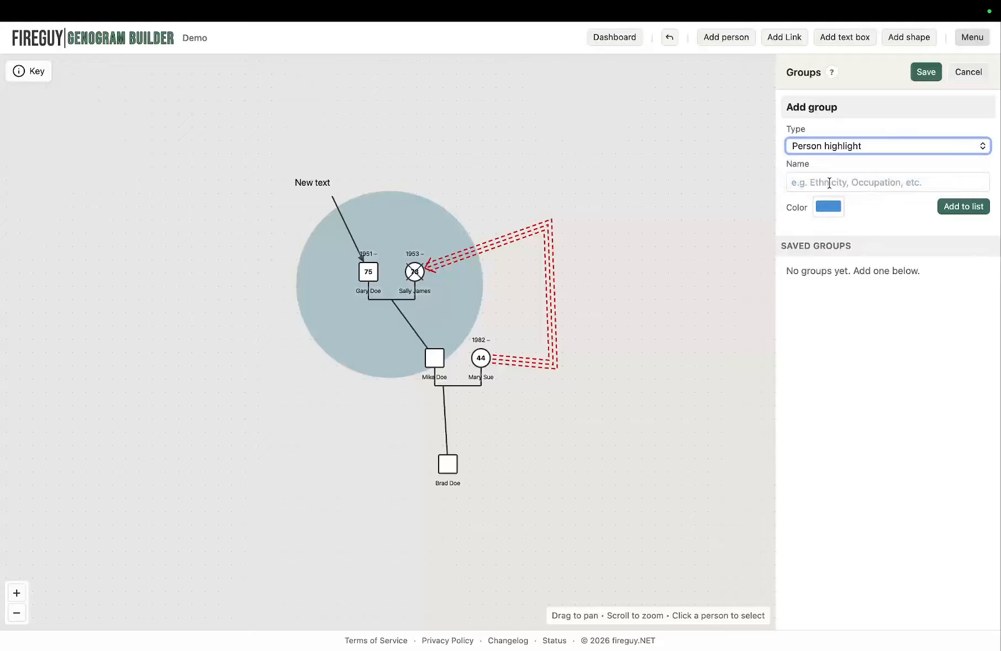
left_click(829, 183)
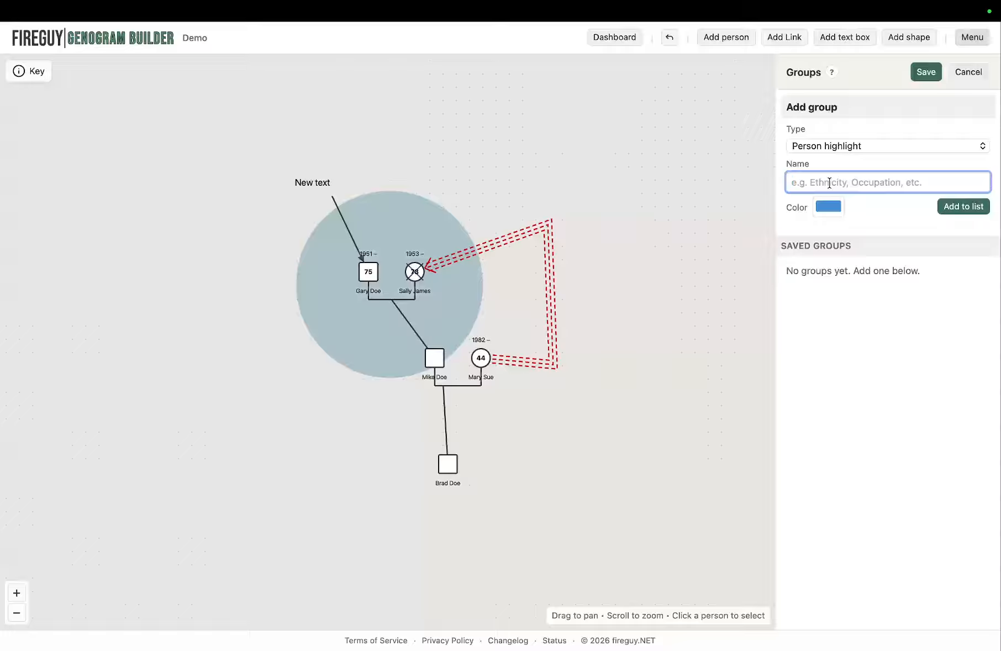
type("Verteran")
key("space")
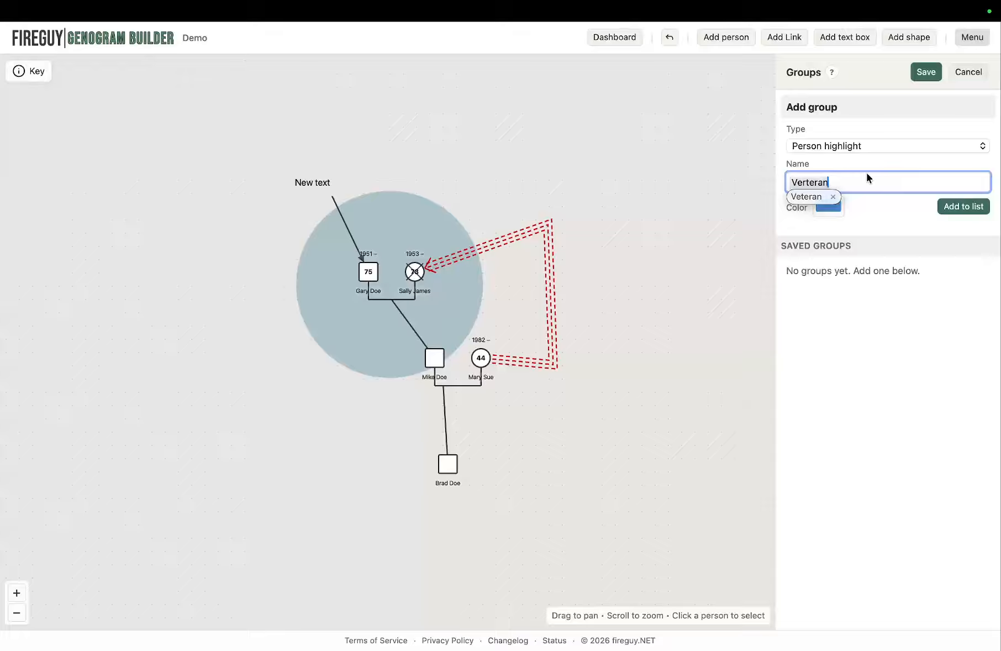
left_click(828, 206)
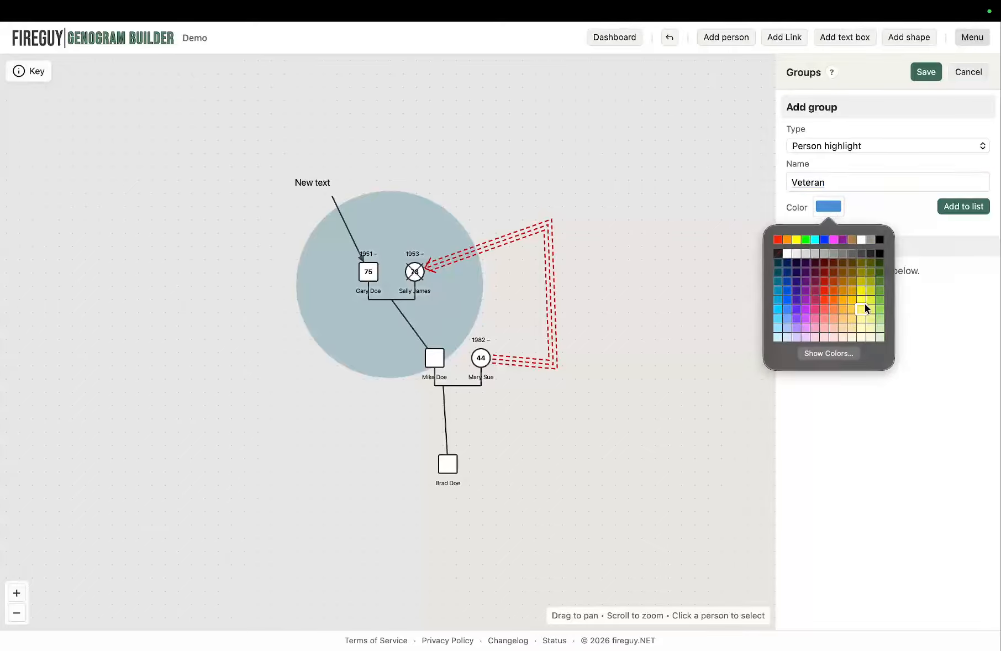
left_click(843, 300)
left_click(963, 206)
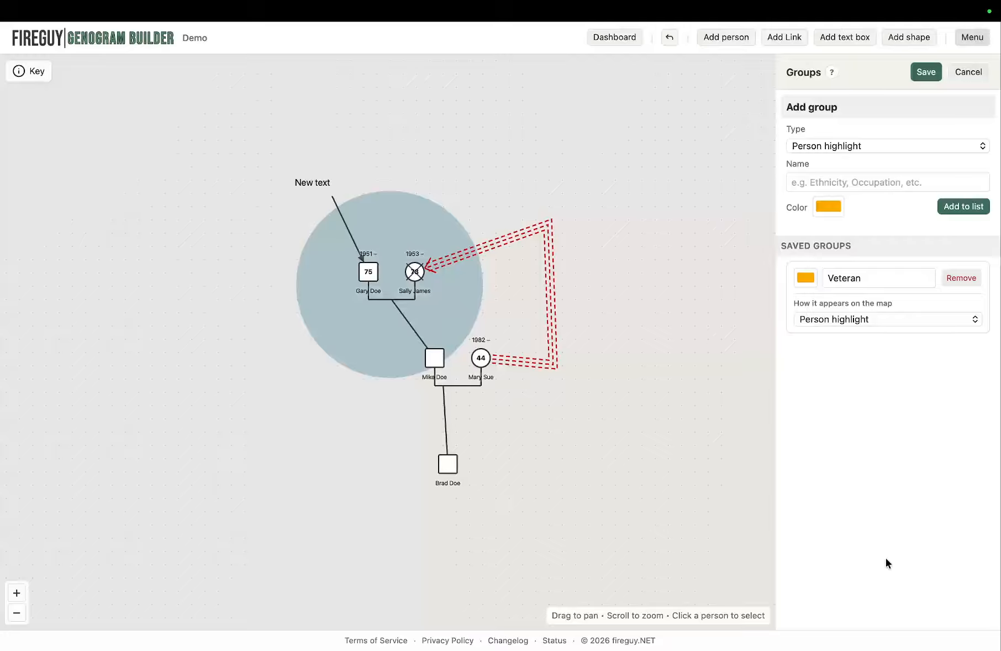
left_click(926, 74)
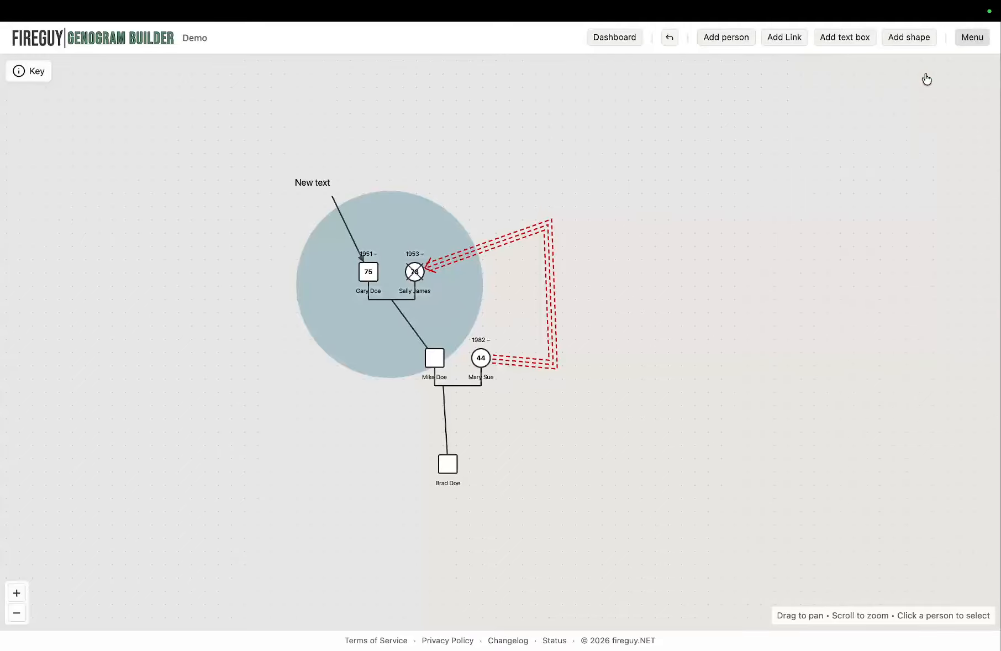
Assign the middle-generation male to the Veteran group, save the person, and check the group's entry in the legend
left_click(434, 356)
left_click(805, 145)
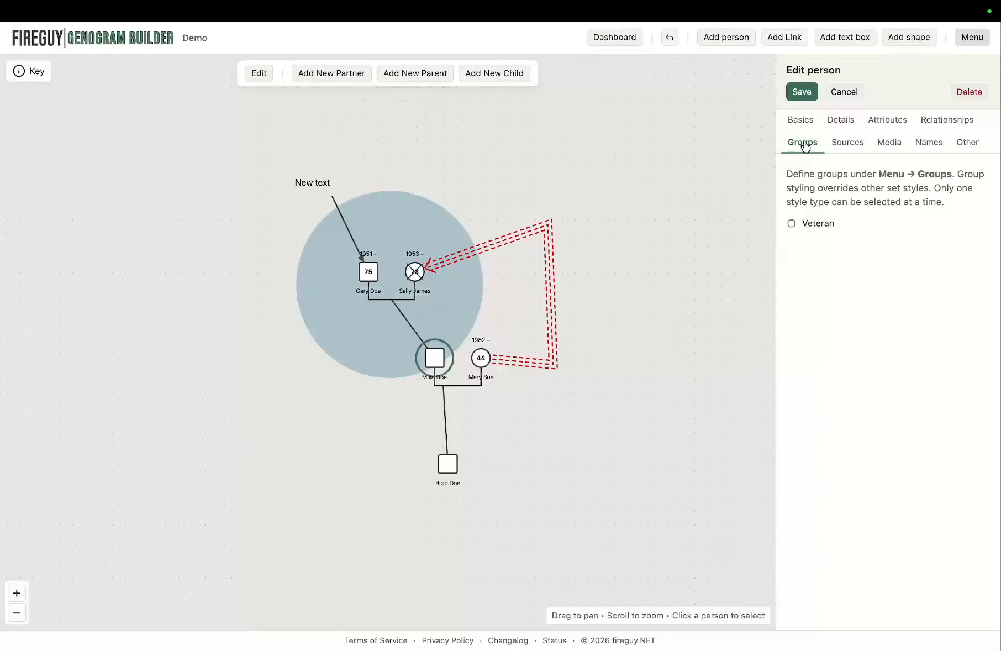
left_click(791, 223)
left_click(802, 91)
left_click(711, 343)
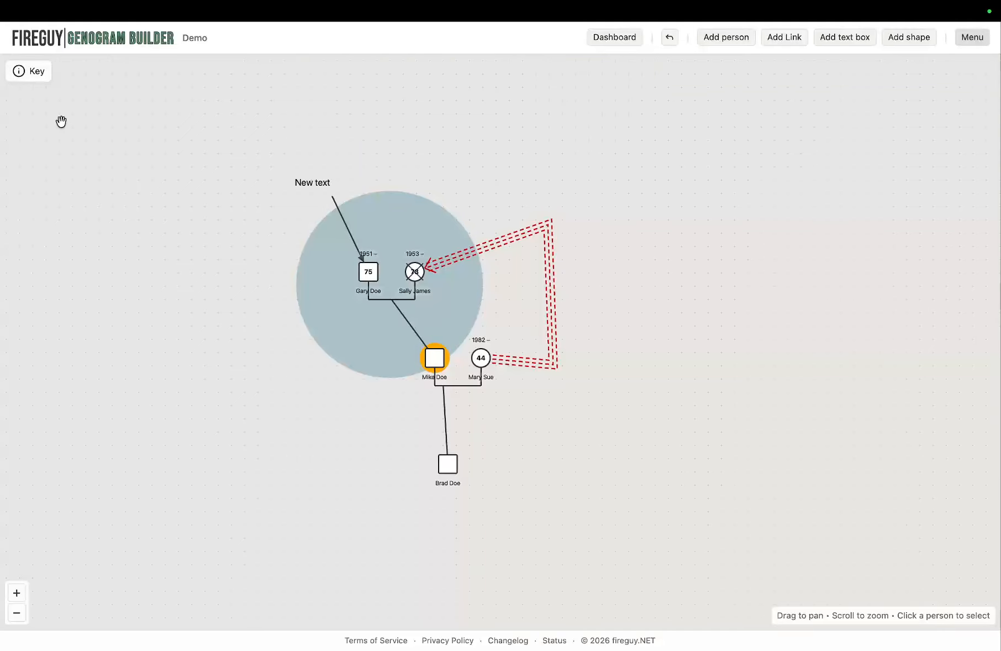
left_click(25, 73)
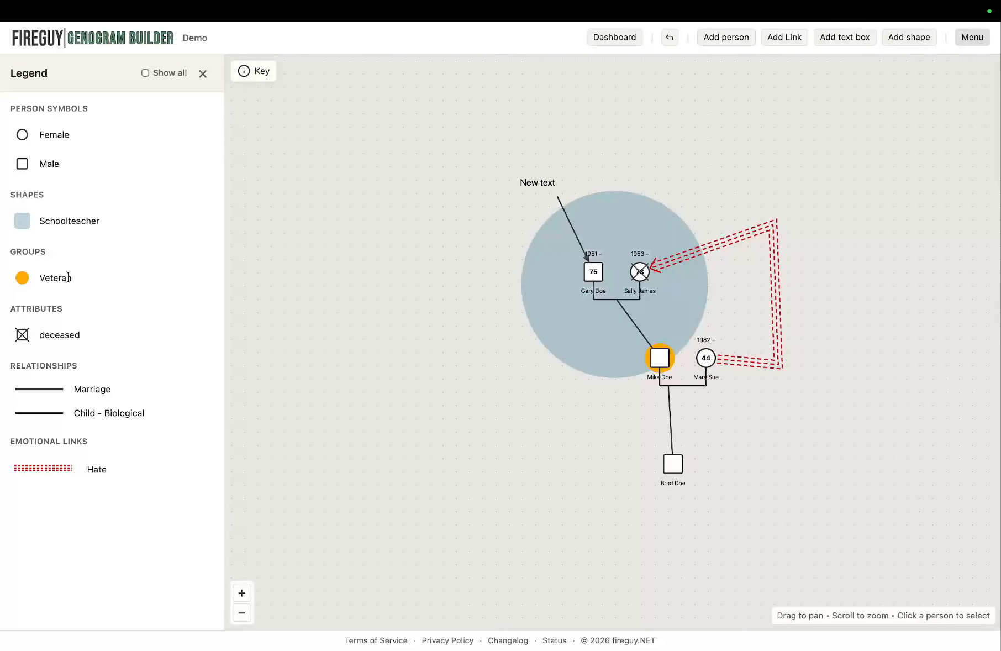
left_click(202, 73)
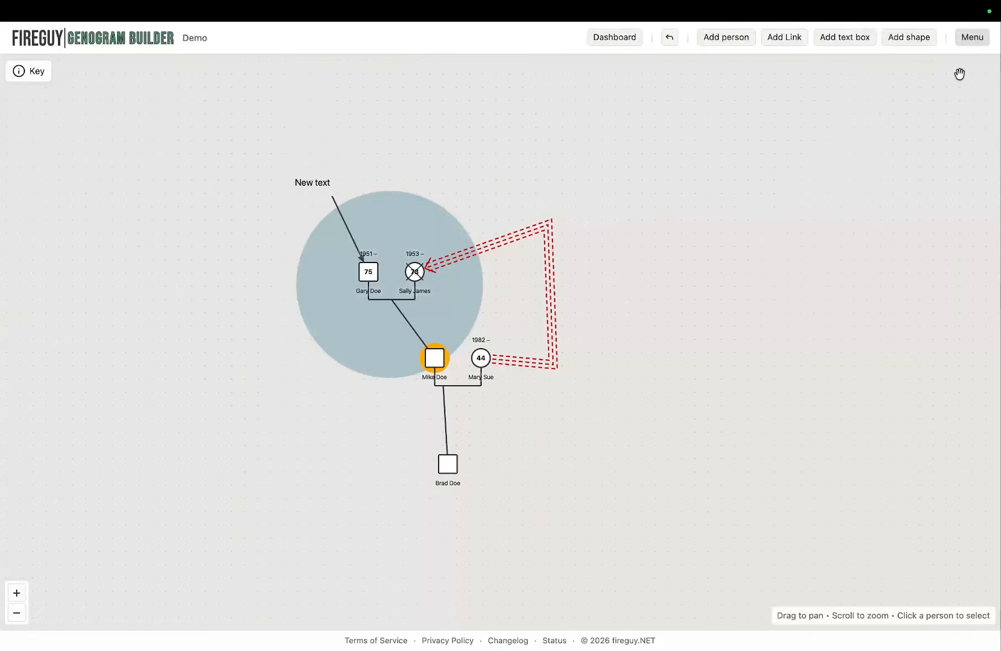
Create a household named with the family's surname, assign both grandparents as its members, and save it
left_click(969, 40)
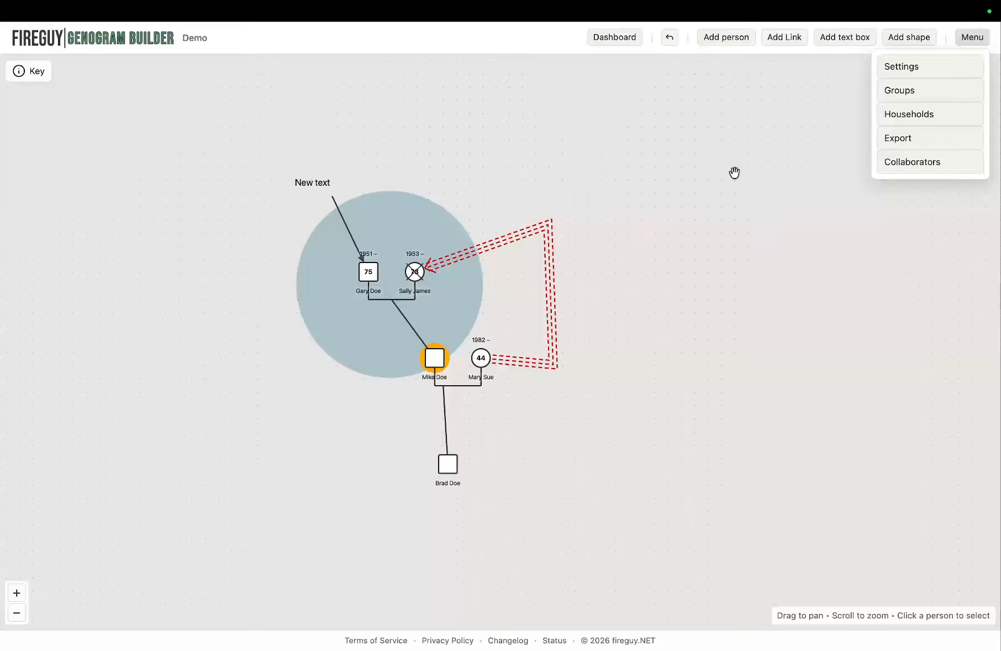
left_click(916, 114)
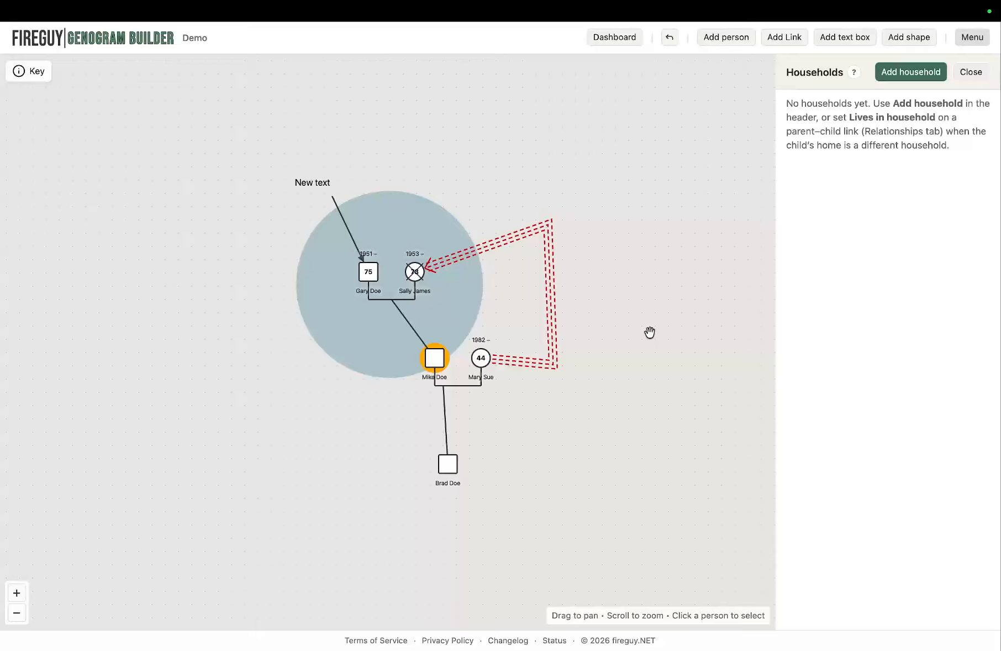
left_click(911, 72)
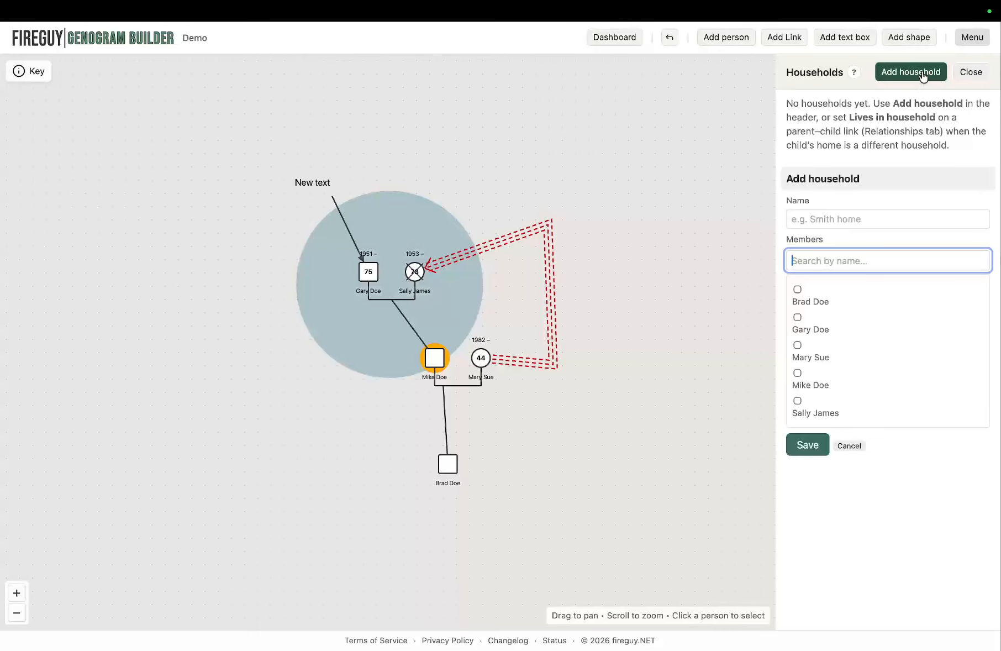
left_click(826, 216)
type("Doe")
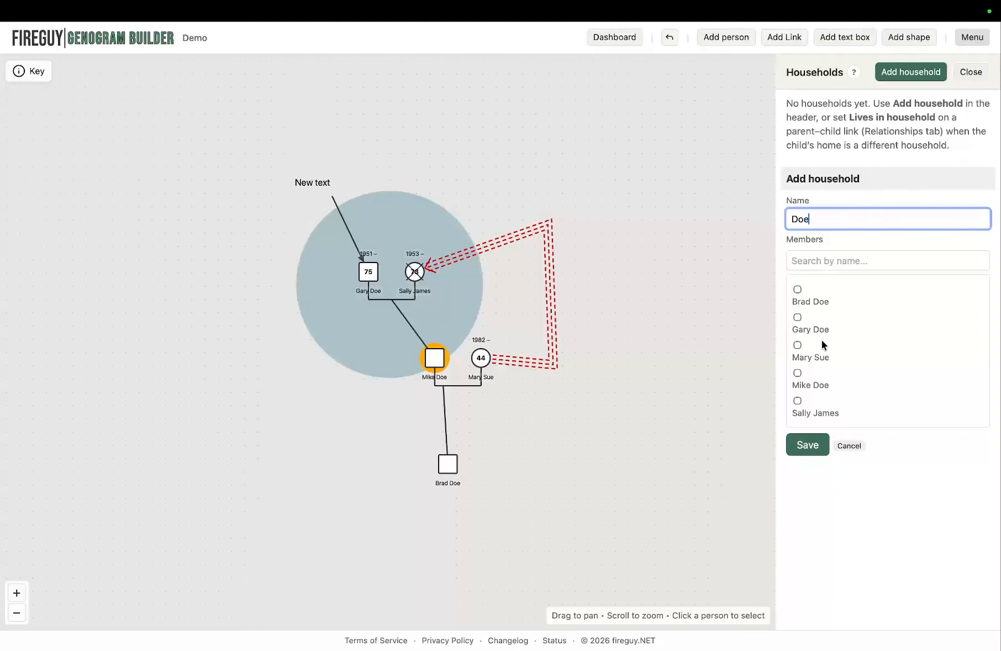
left_click(798, 318)
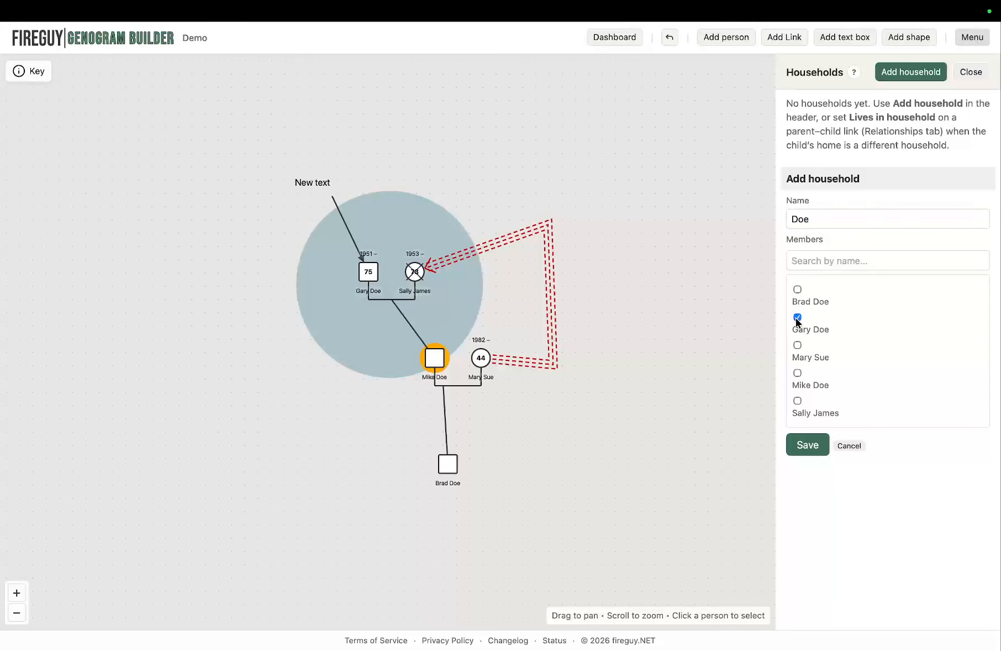
left_click(798, 401)
left_click(805, 445)
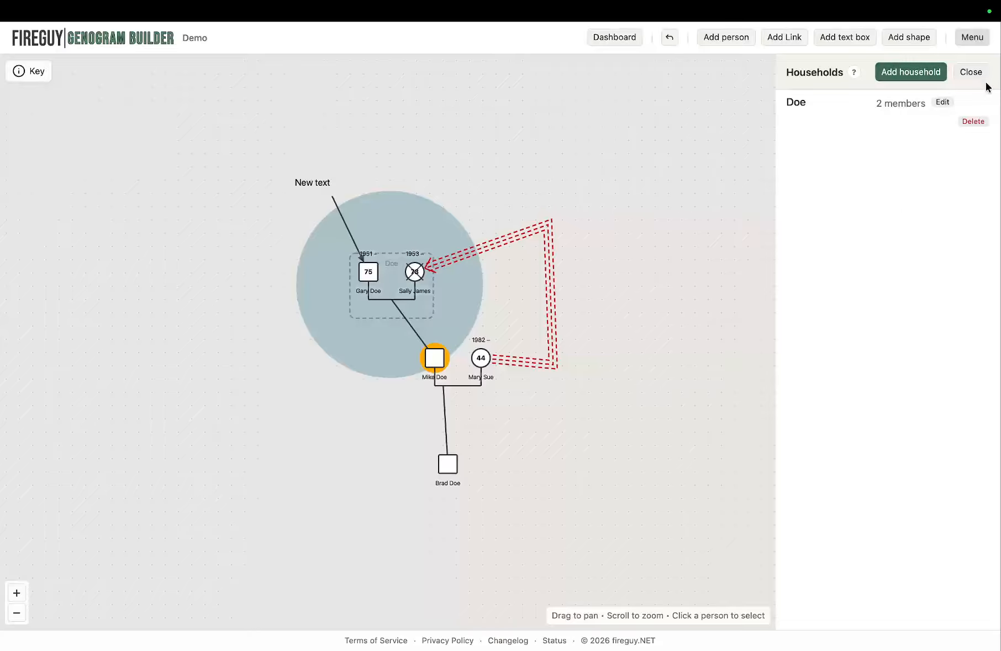
left_click(971, 72)
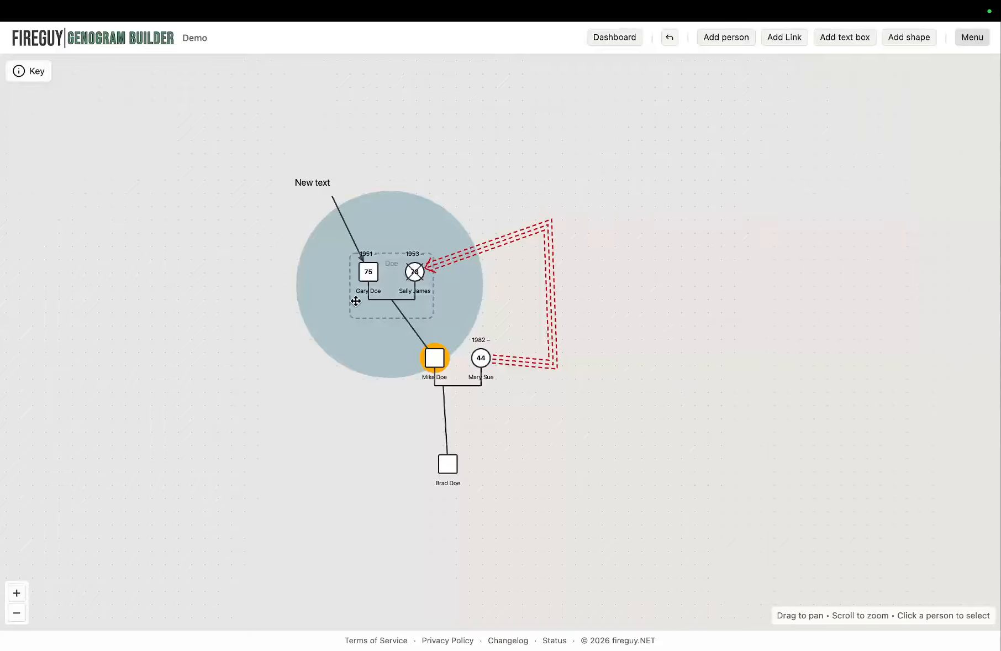
Move the blue circle shape up and away from the grandparents, and shift their child line's attachment point toward the grandmother
left_click(402, 227)
left_click_drag(402, 222, 618, 94)
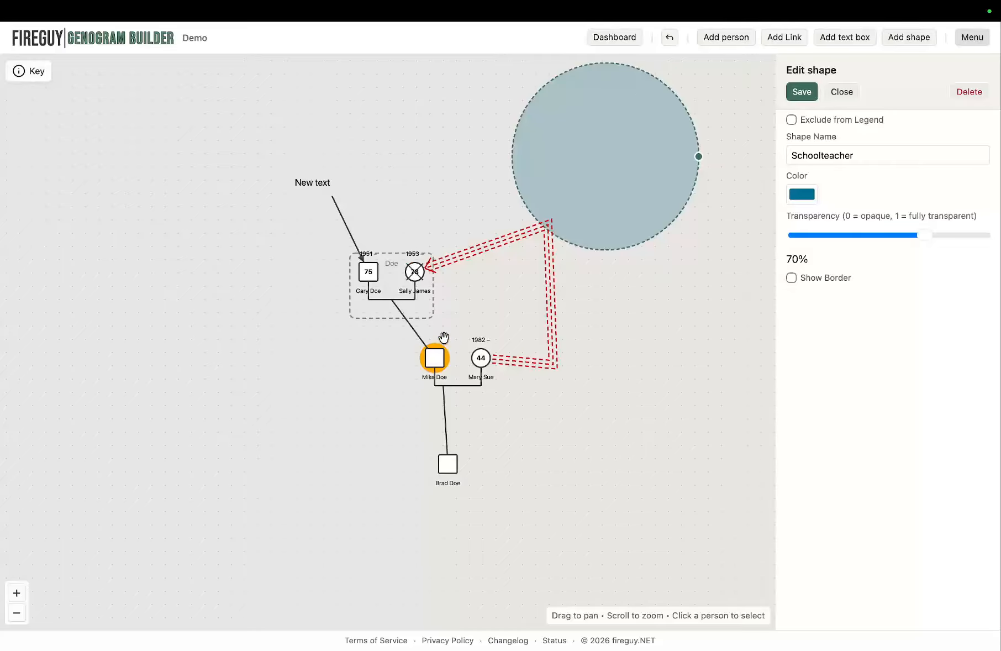
left_click(464, 277)
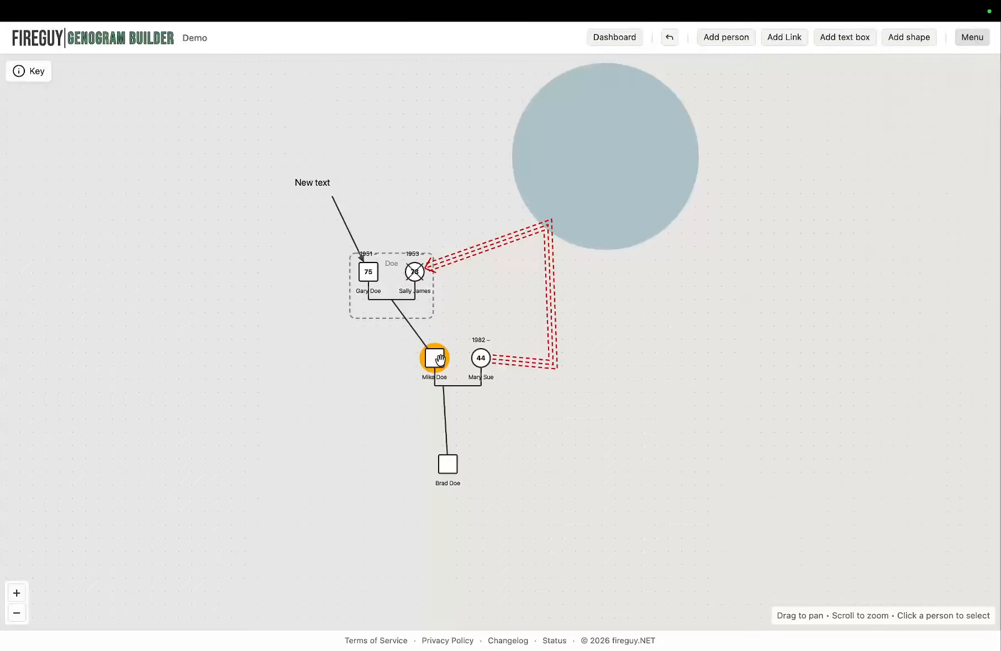
mouse_move(391, 299)
left_mouse_down()
mouse_move(408, 299)
mouse_move(371, 299)
mouse_move(415, 299)
mouse_move(380, 299)
mouse_move(404, 300)
left_mouse_up()
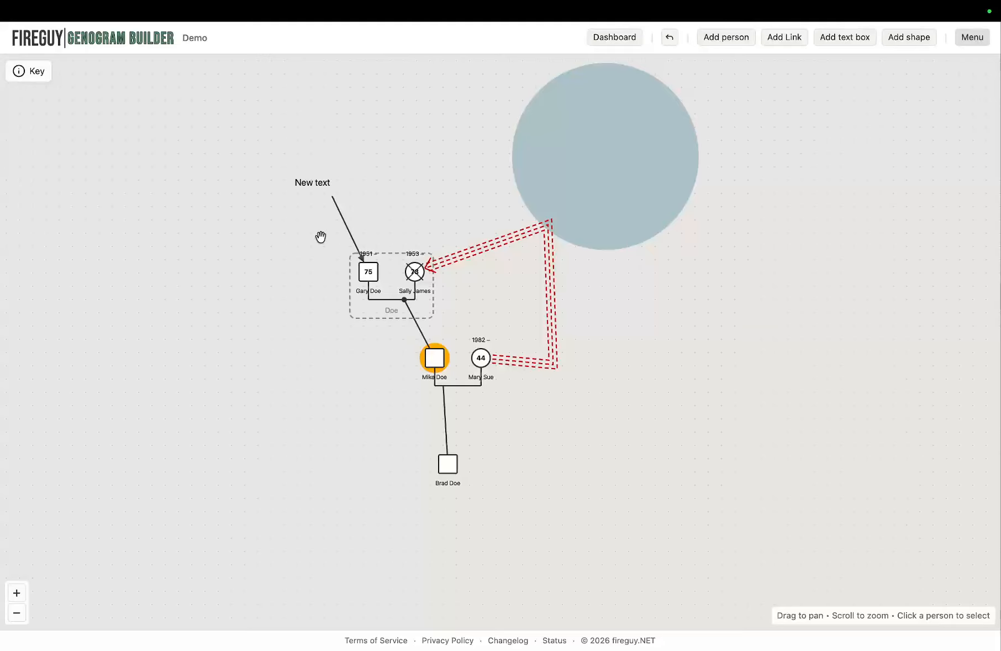
Review the genogram's export types and sizes, trying PDF at Extra large (200%), and leave without exporting
left_click(972, 46)
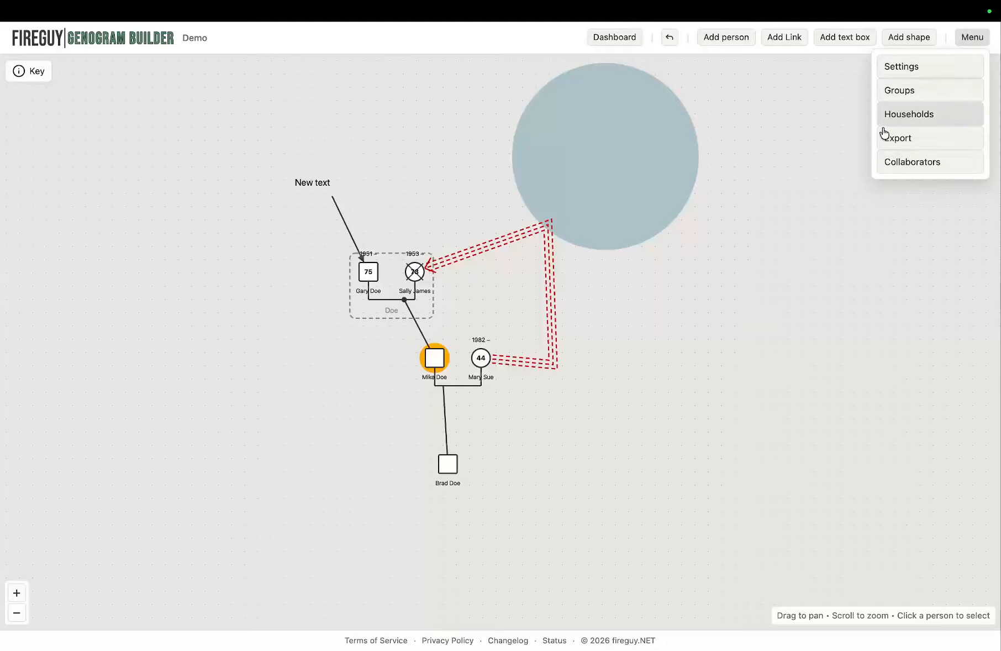
left_click(922, 144)
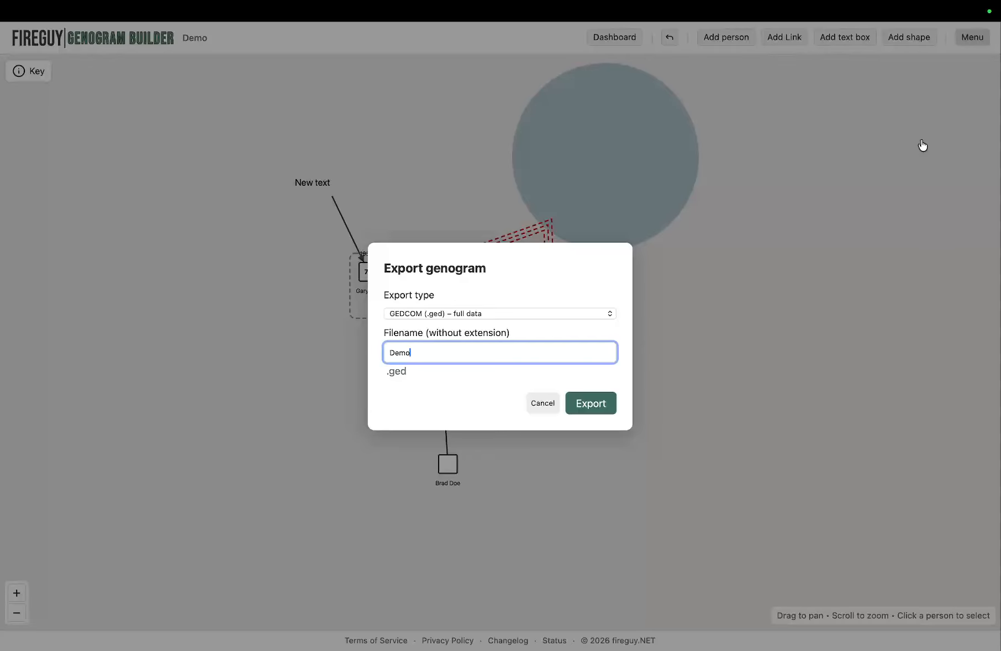
left_click(509, 313)
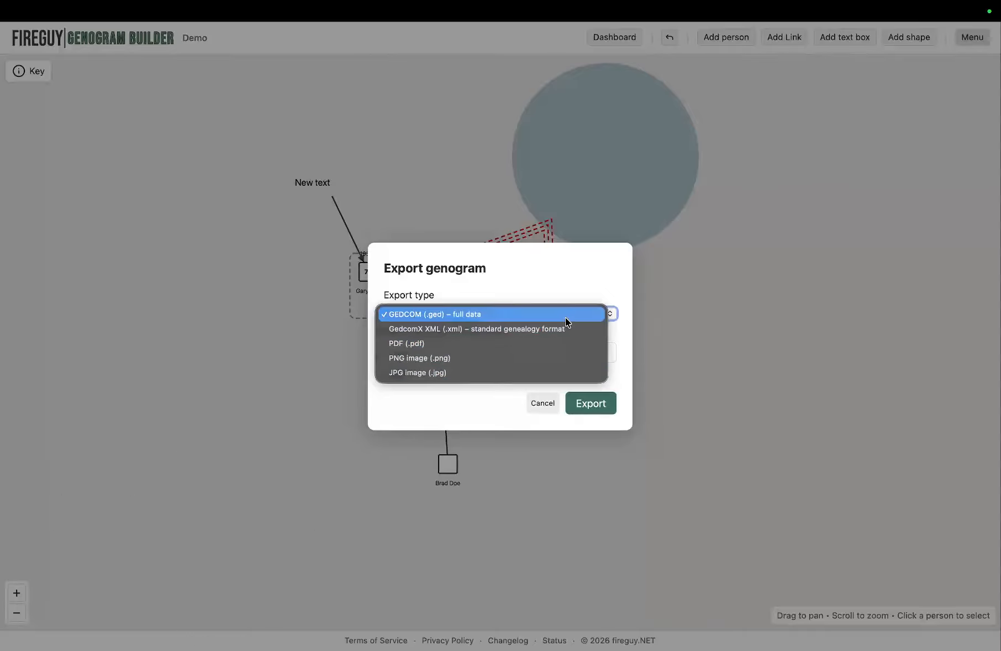
left_click(415, 345)
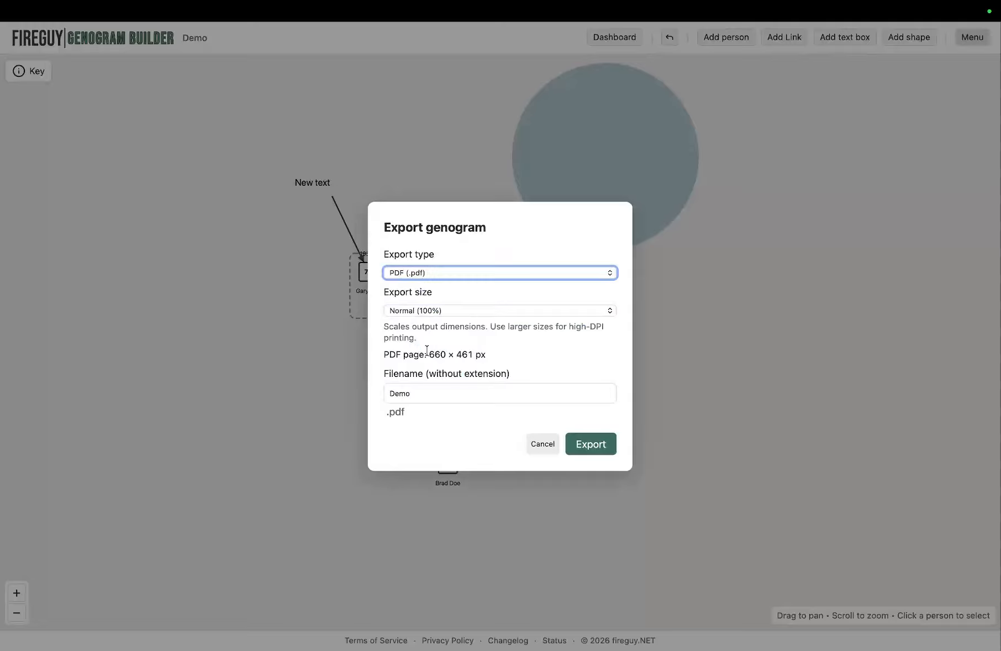
left_click(463, 311)
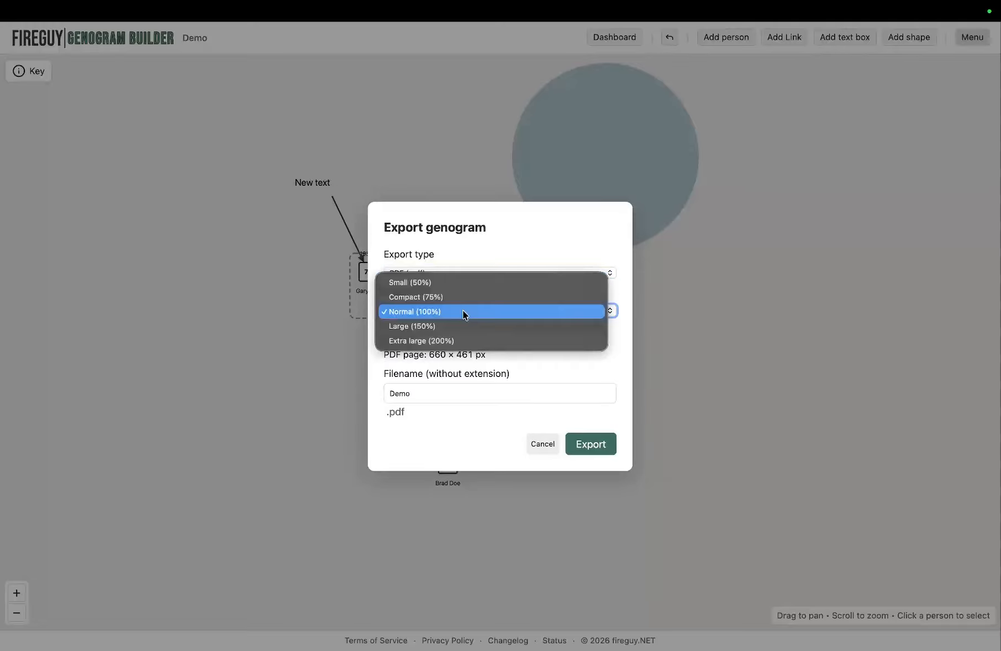
left_click(441, 341)
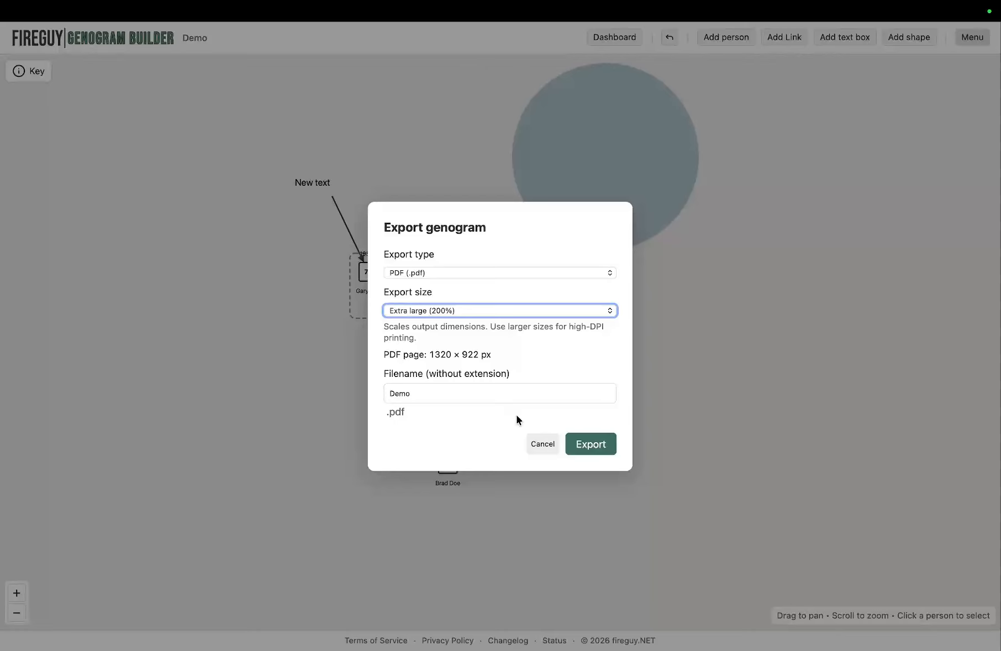
left_click(542, 443)
Examine the genogram's collaborator options for inviting by email and transferring ownership, leaving them unused
left_click(975, 39)
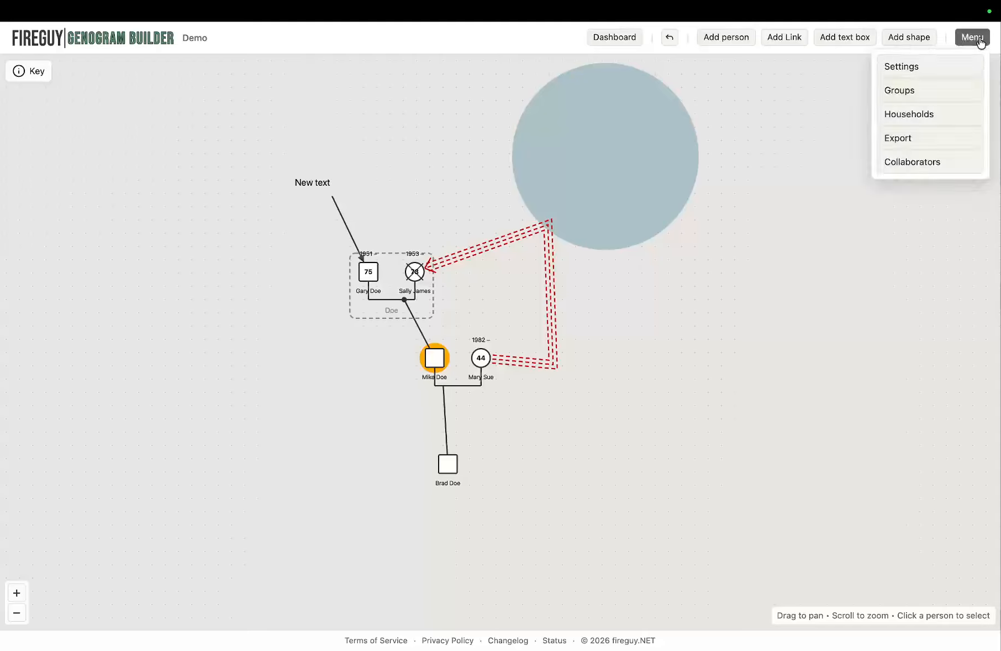
left_click(923, 165)
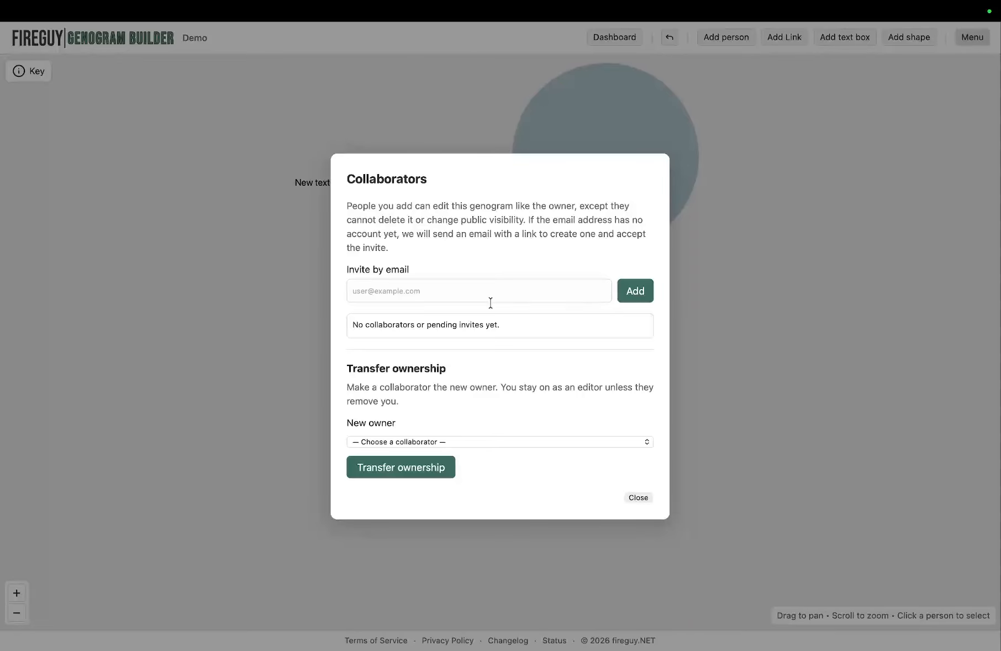
left_click(376, 294)
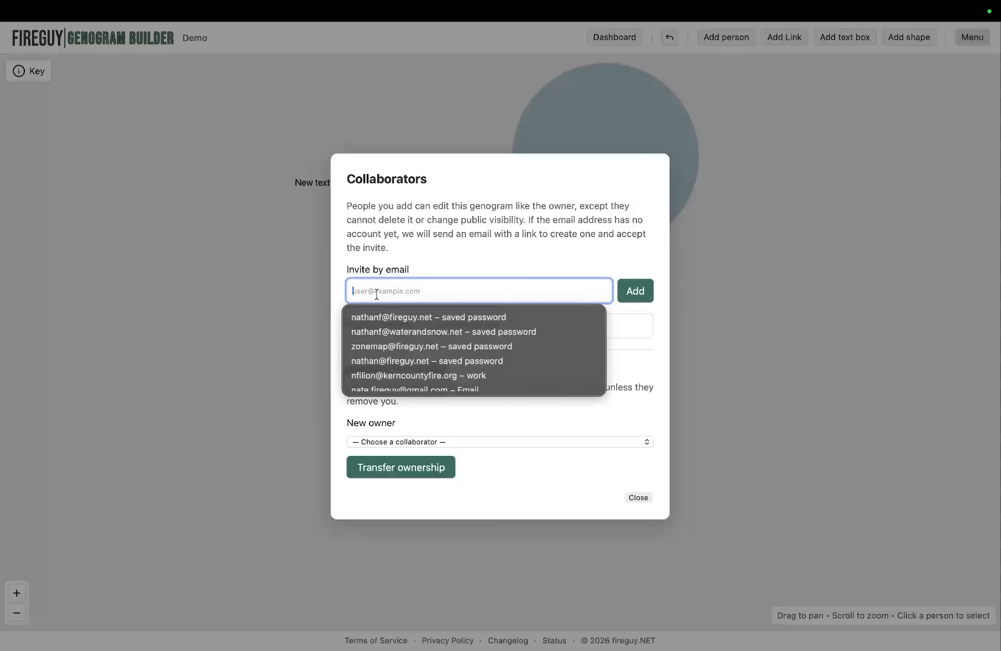
left_click(453, 232)
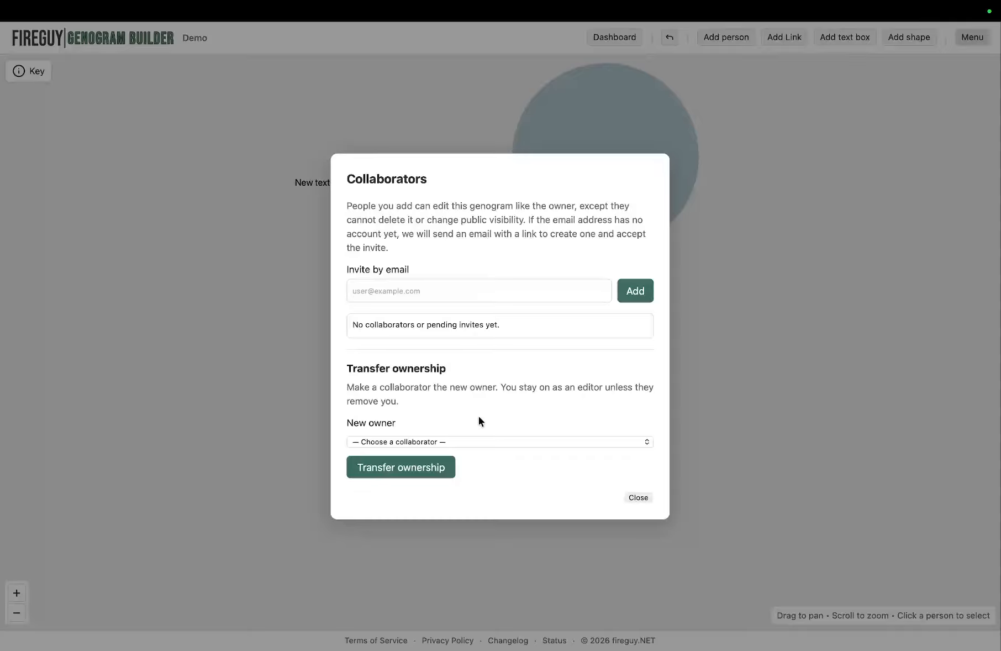
left_click(431, 442)
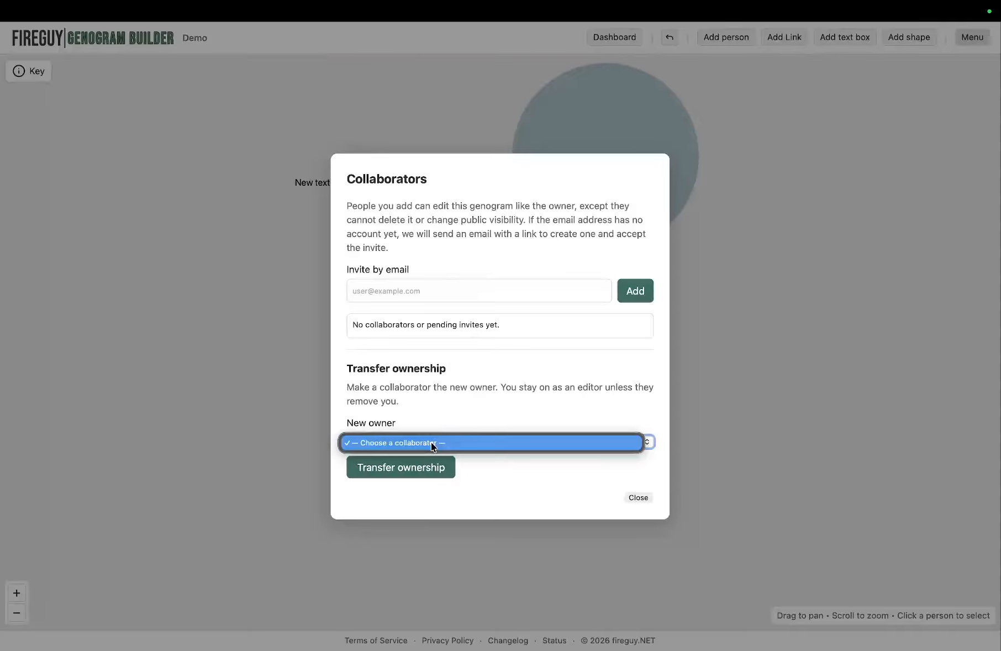
left_click(486, 471)
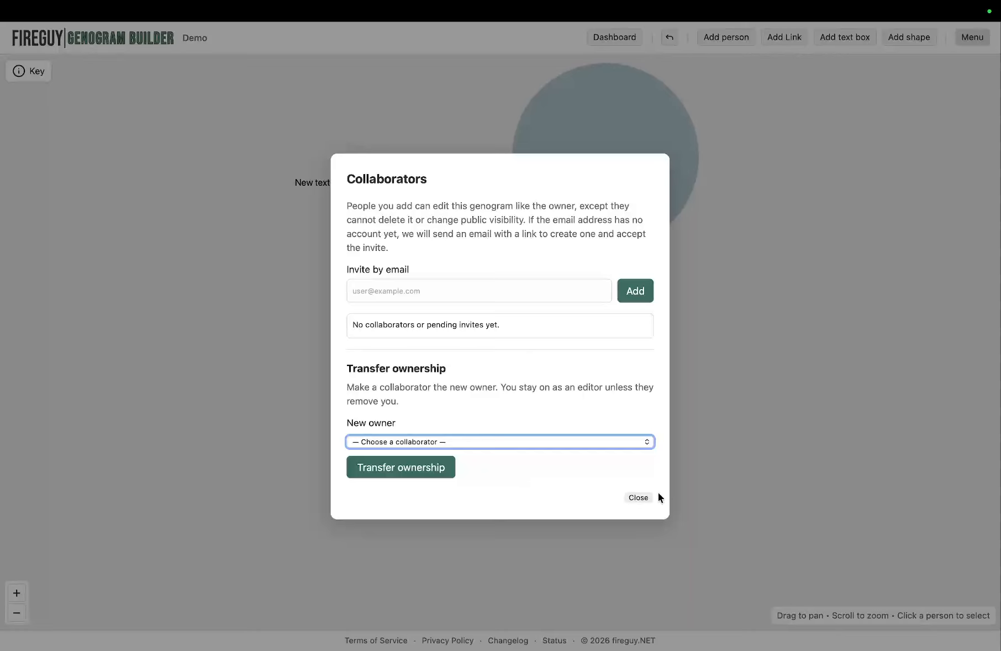
left_click(640, 497)
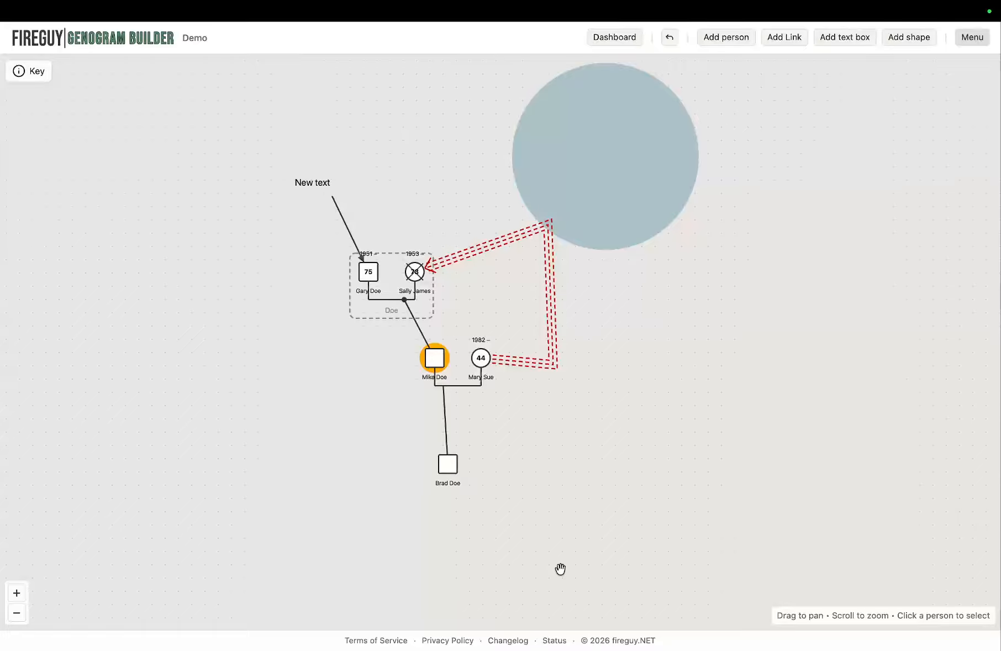
Leave the Demo genogram and return to the overview of own and shared genograms
left_click_drag(545, 406, 553, 460)
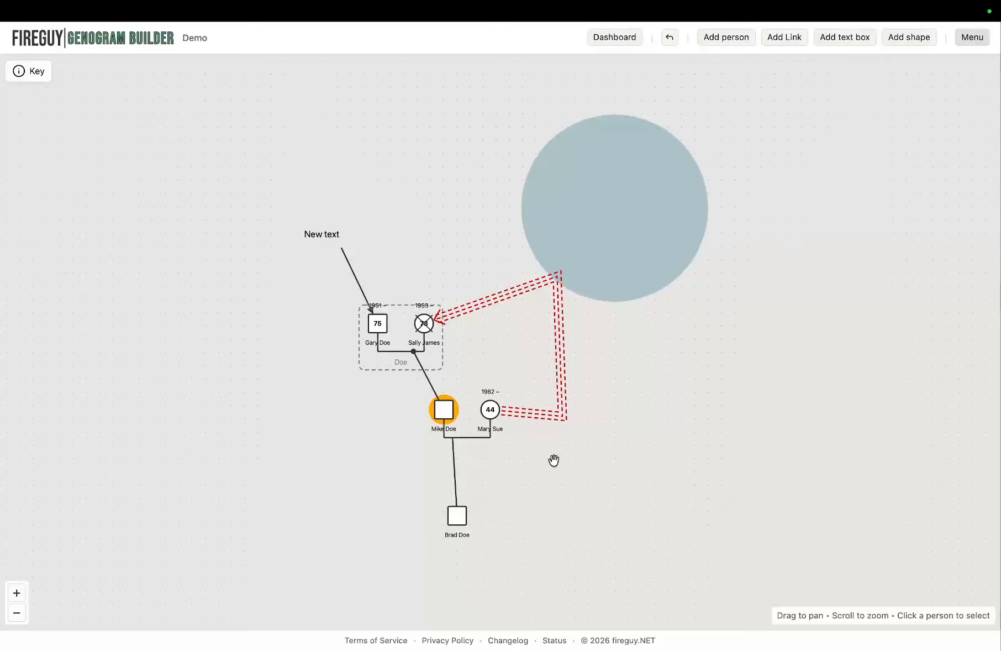
left_click(617, 39)
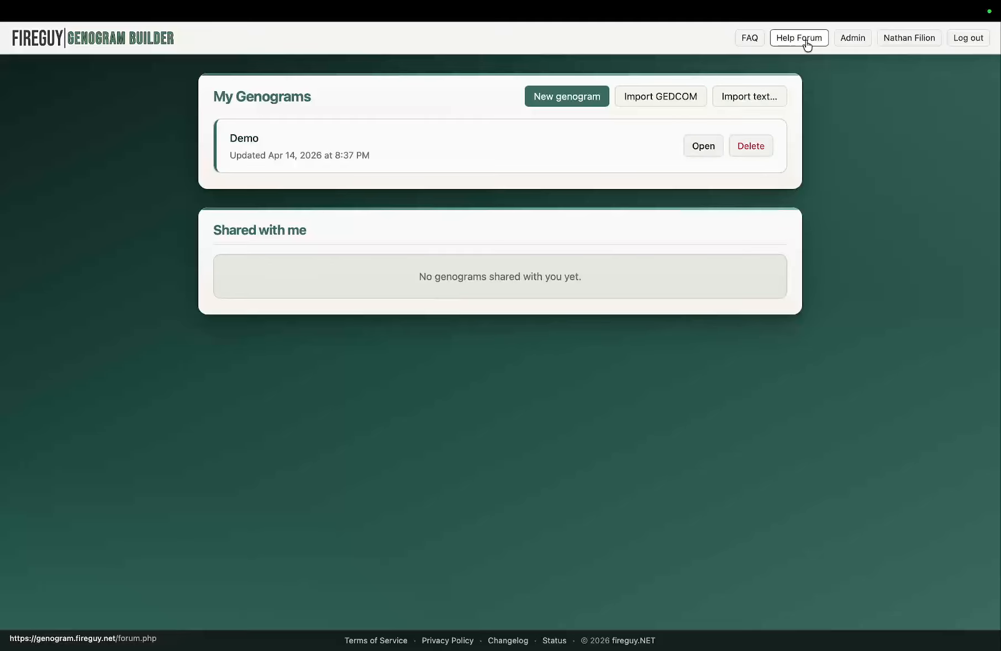